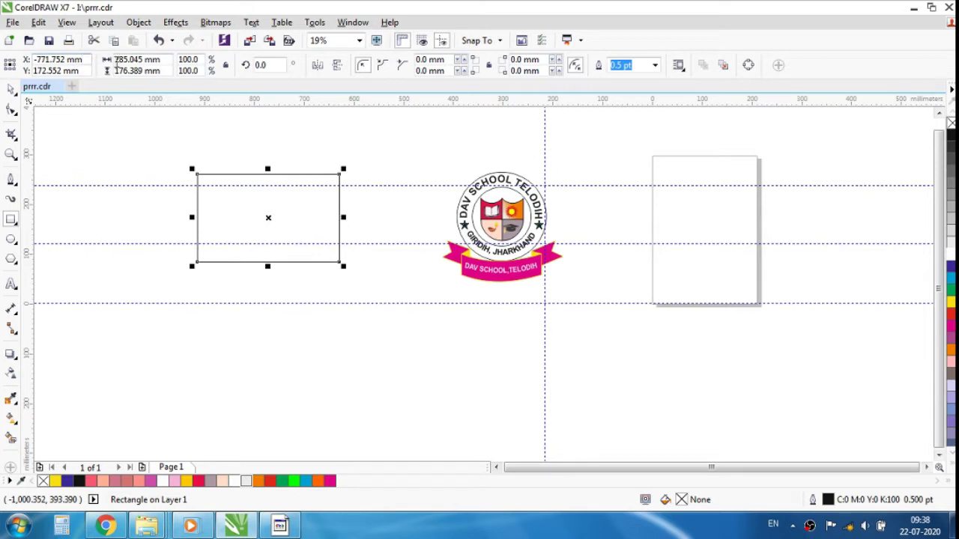
Set the rectangle's width to 4.7 cm and its height to 3.2 cm.
{"action": "left_click_drag", "start_coordinate": [166, 64], "coordinate": [113, 59]}
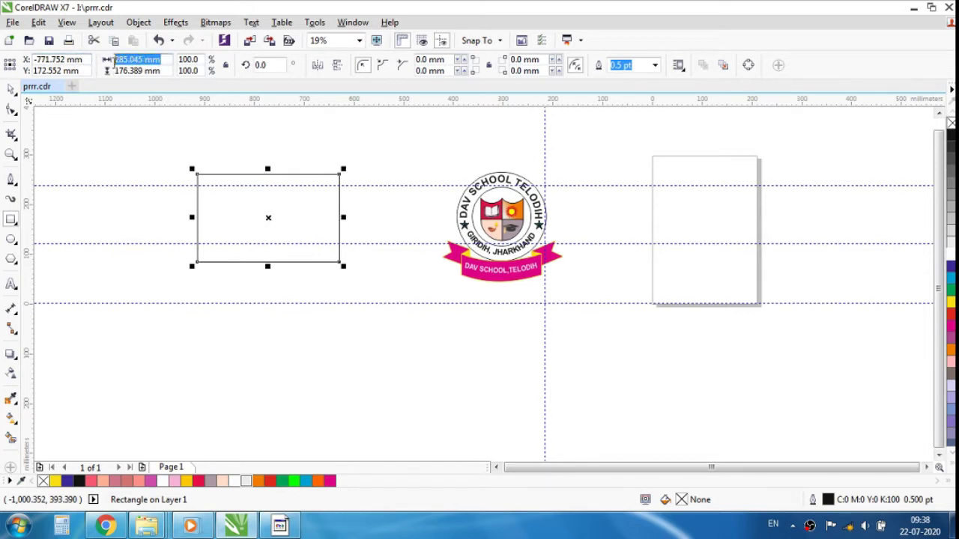
{"action": "type", "text": "4.7 CM"}
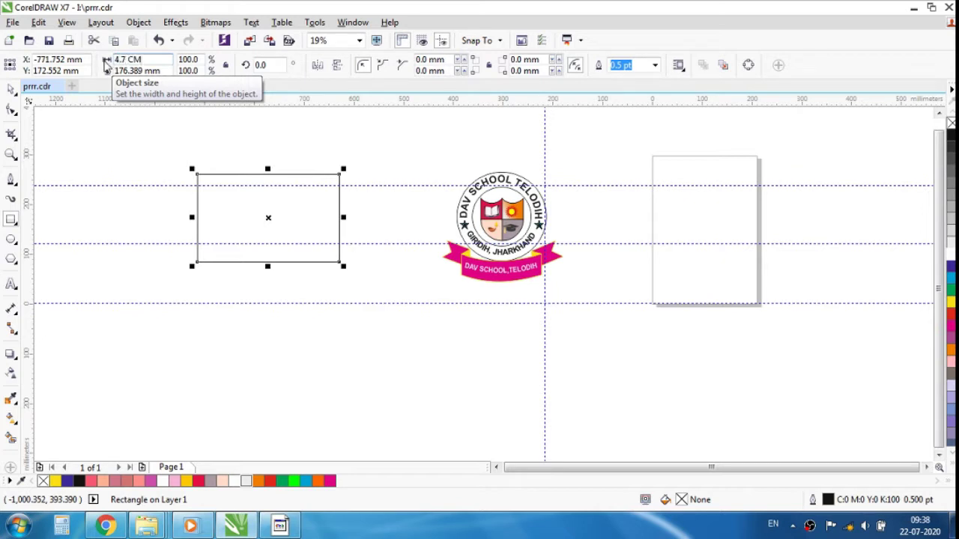
{"action": "left_click_drag", "start_coordinate": [166, 72], "coordinate": [113, 78]}
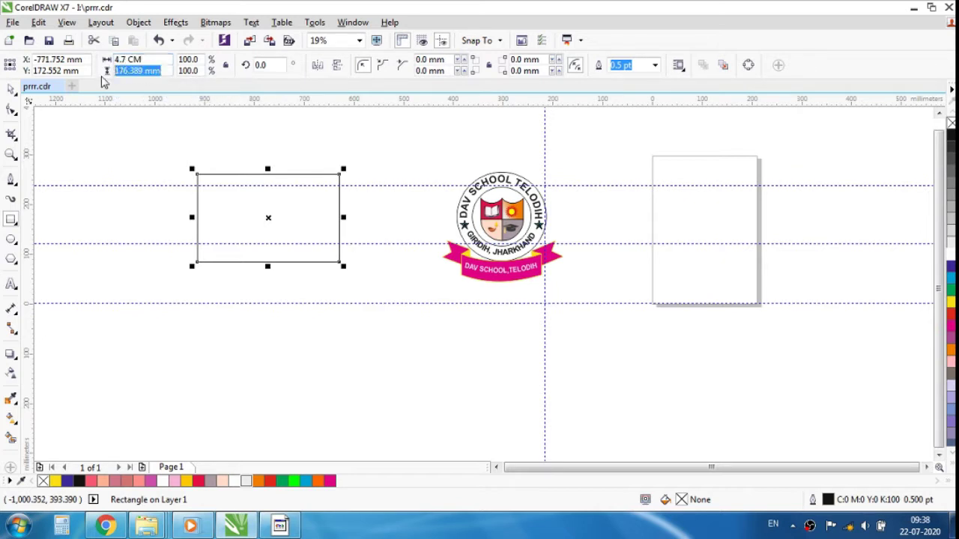
{"action": "type", "text": "3.2 CM"}
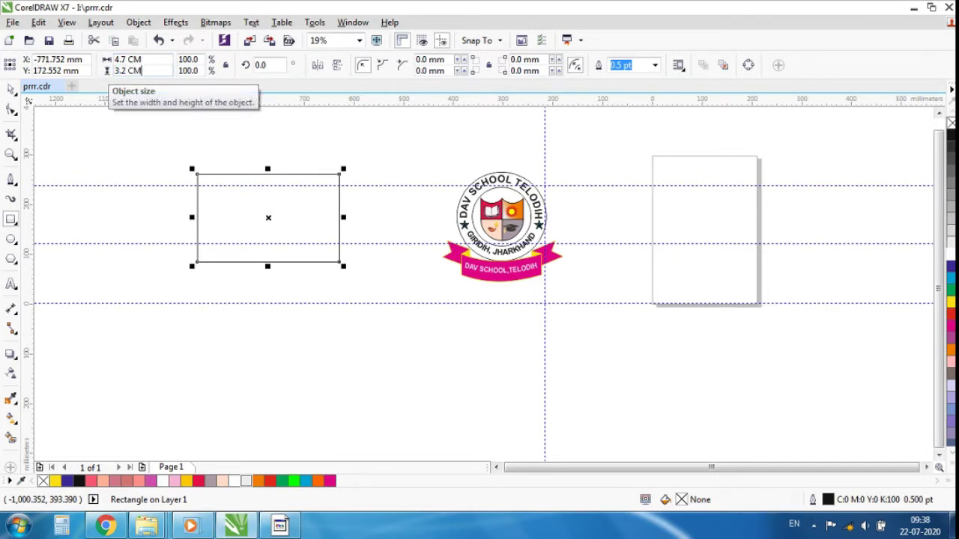
{"action": "key", "text": "Return"}
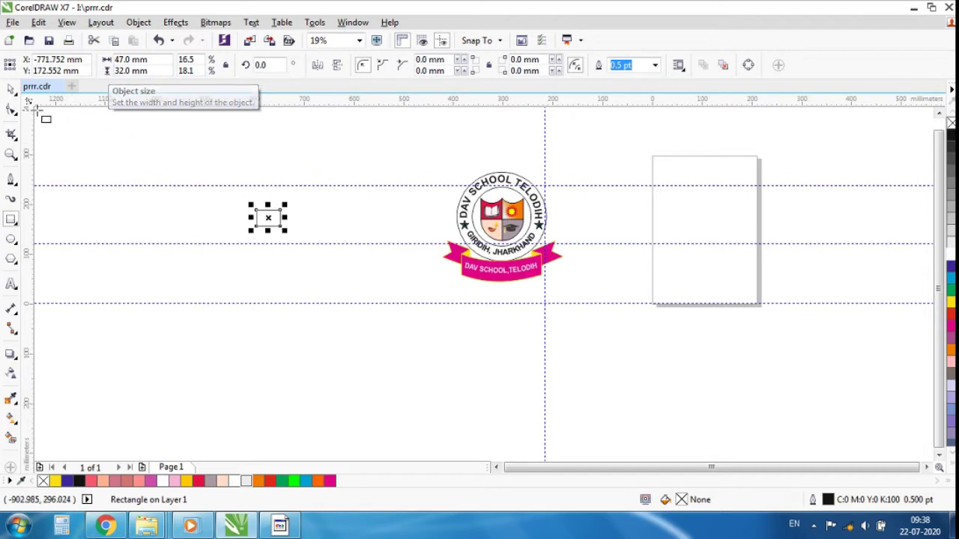
Move the resized rectangle horizontally closer to the school logo.
{"action": "left_click", "coordinate": [11, 88]}
{"action": "left_click", "coordinate": [208, 176]}
{"action": "left_click_drag", "start_coordinate": [212, 173], "coordinate": [322, 242]}
{"action": "left_click_drag", "start_coordinate": [270, 219], "coordinate": [339, 224]}
{"action": "scroll", "coordinate": [337, 223], "scroll_direction": "up", "scroll_amount": 2}
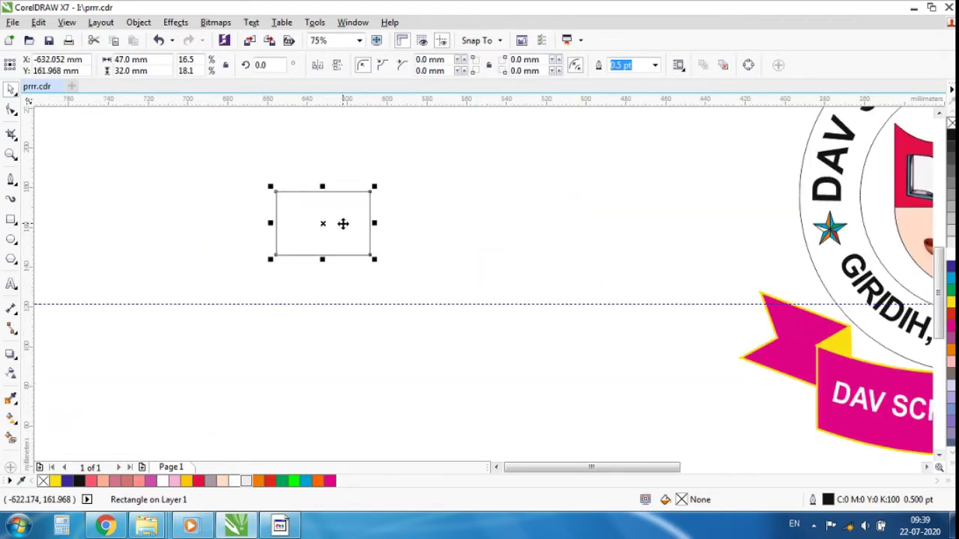
{"action": "scroll", "coordinate": [362, 201], "scroll_direction": "down", "scroll_amount": 1}
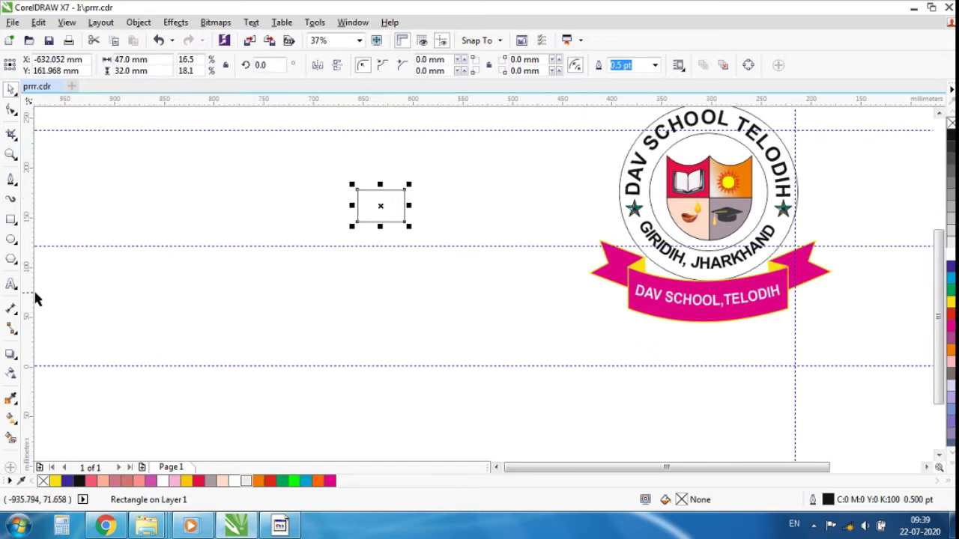
Add the text "BELT SIZE" in the empty area below the rectangle and enlarge it to about 84.5 pt.
{"action": "left_click", "coordinate": [11, 284]}
{"action": "left_click", "coordinate": [165, 276]}
{"action": "left_click", "coordinate": [178, 297]}
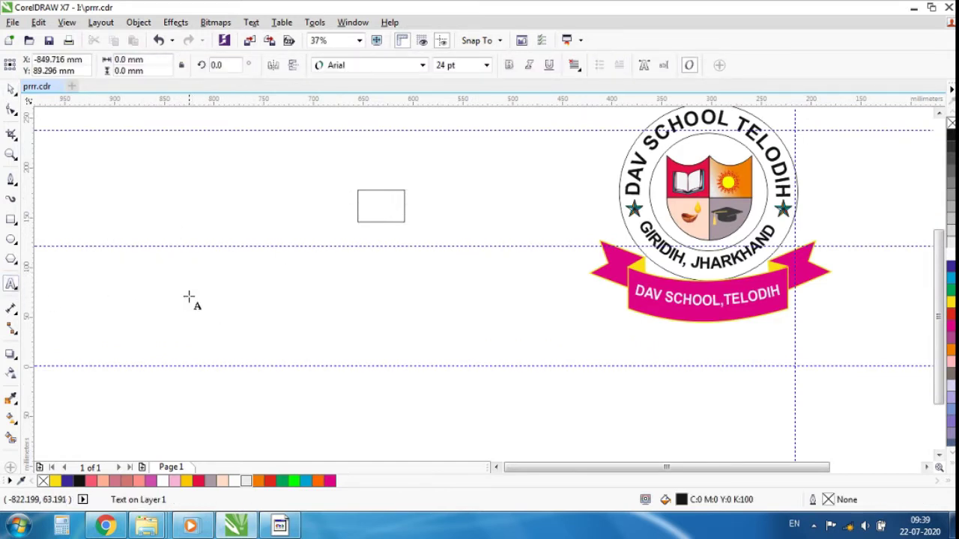
{"action": "type", "text": "bEL"}
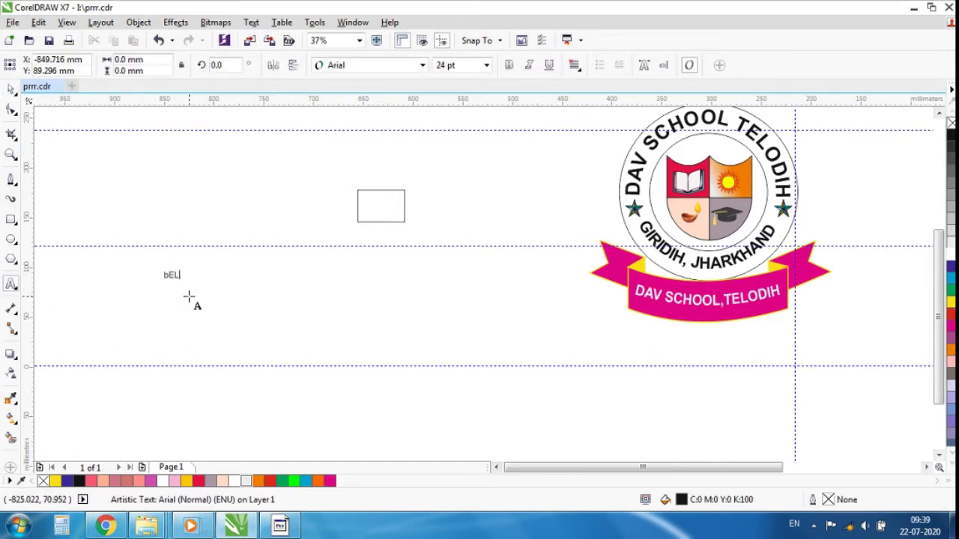
{"action": "type", "text": "T"}
{"action": "key", "text": "BackSpace"}
{"action": "key", "text": "BackSpace"}
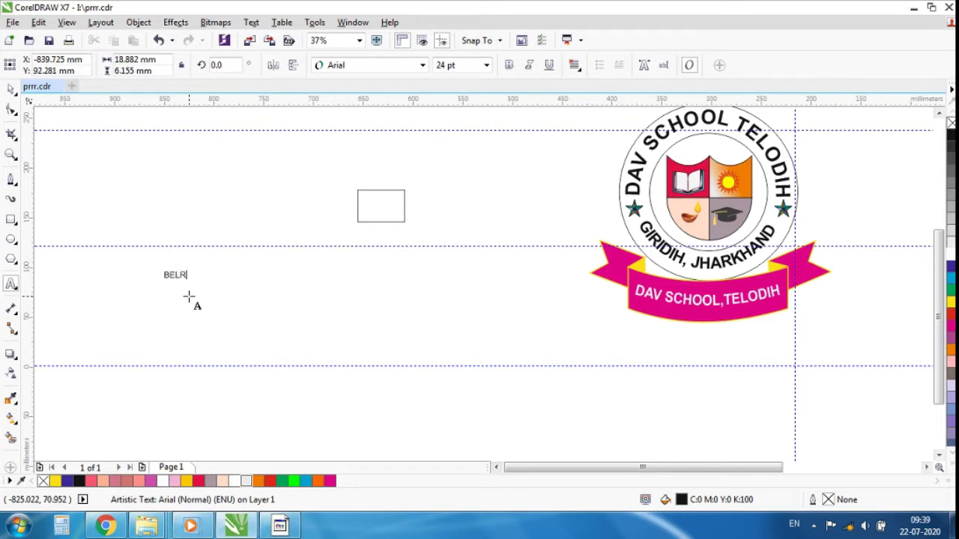
{"action": "key", "text": "BackSpace"}
{"action": "type", "text": "T SIZE"}
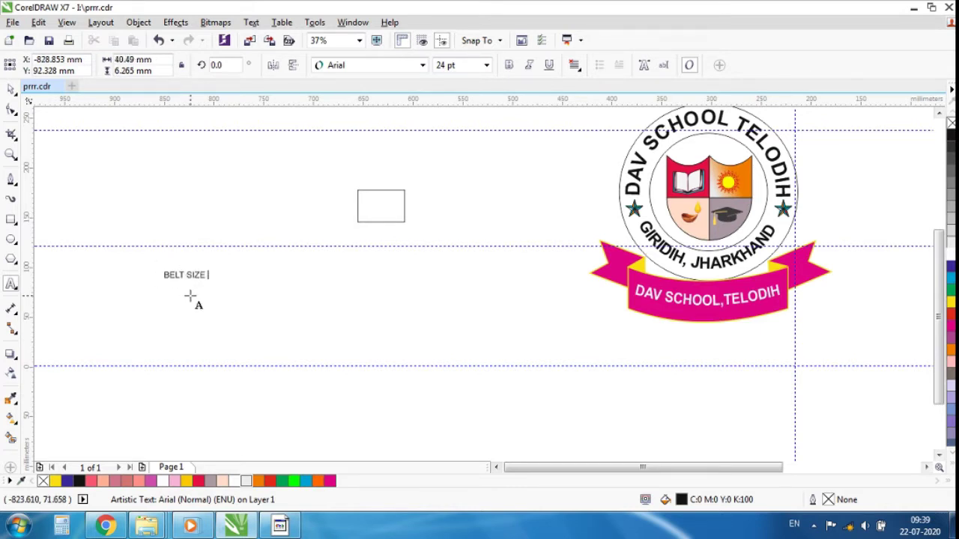
{"action": "left_click_drag", "start_coordinate": [210, 282], "coordinate": [312, 315]}
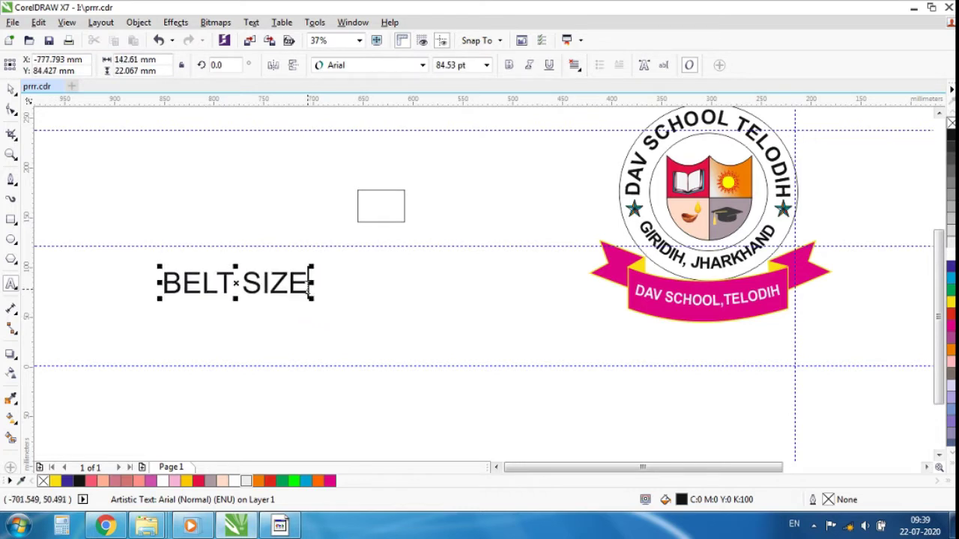
Extend the BELT SIZE label with the dimensions "4.7 CM x3.2 CM".
{"action": "type", "text": "4"}
{"action": "key", "text": "BackSpace"}
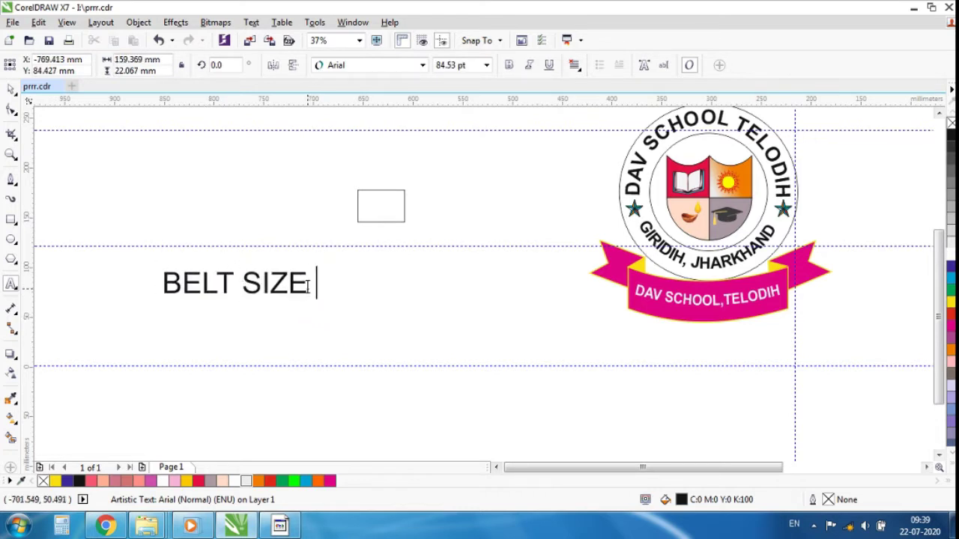
{"action": "type", "text": "4.7 "}
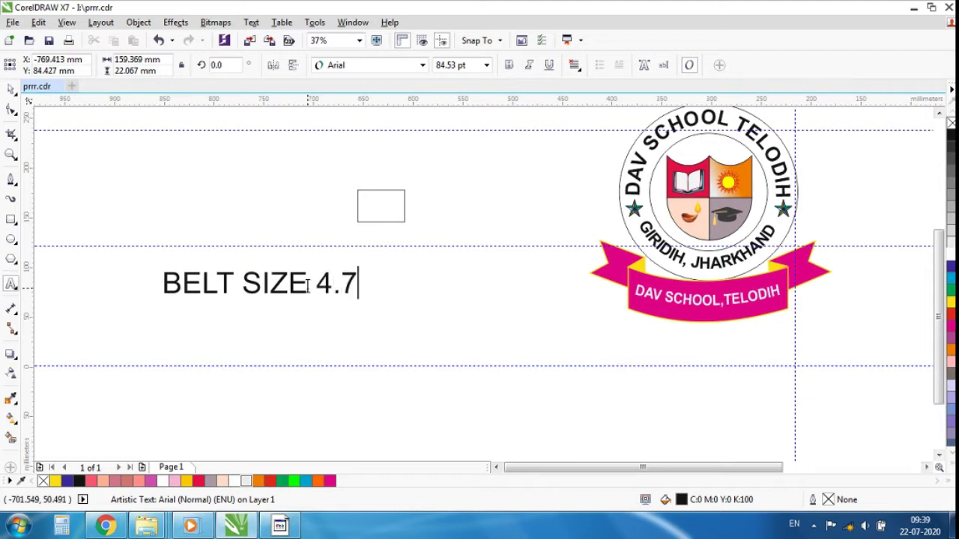
{"action": "type", "text": "CM x"}
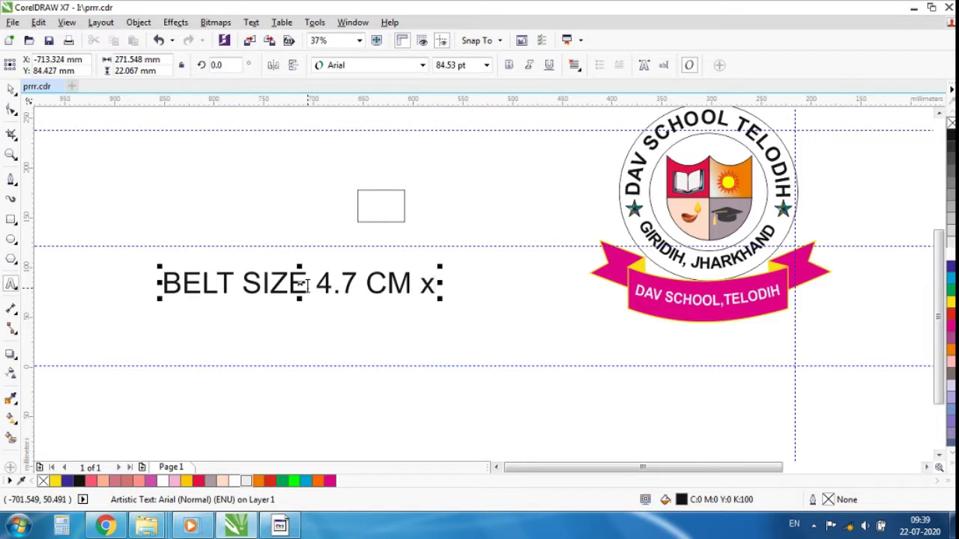
{"action": "type", "text": "3.2 "}
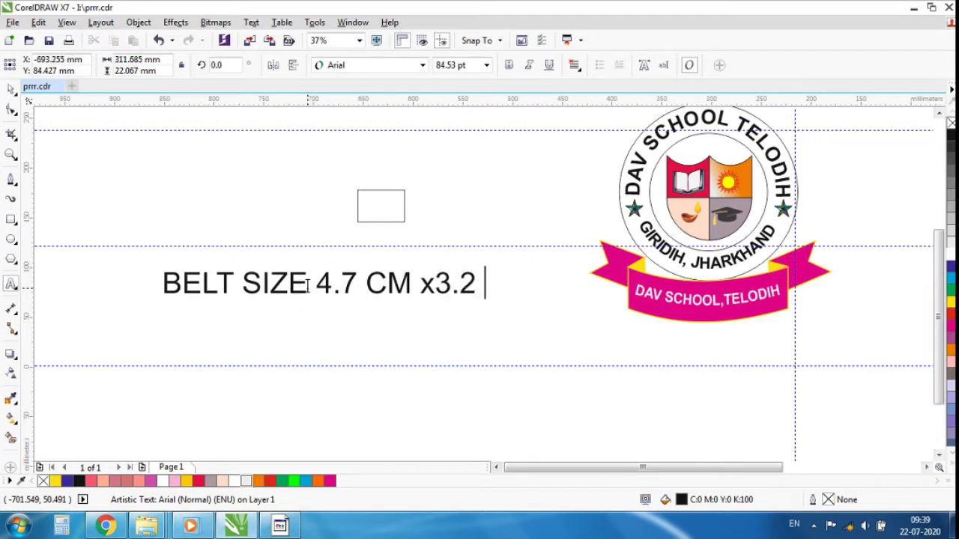
{"action": "type", "text": "c"}
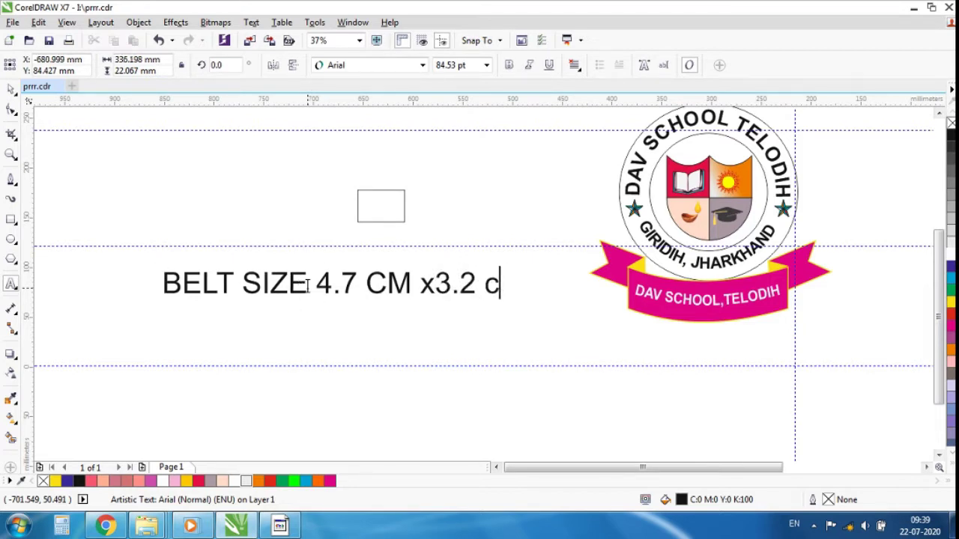
{"action": "type", "text": ",M"}
{"action": "key", "text": "BackSpace"}
{"action": "type", "text": "M"}
Erase the whole belt size label and leave text editing.
{"action": "key", "text": "BackSpace"}
{"action": "key", "text": "BackSpace"}
{"action": "key", "text": "BackSpace"}
{"action": "key", "text": "BackSpace"}
{"action": "key", "text": "BackSpace"}
{"action": "key", "text": "BackSpace"}
{"action": "key", "text": "BackSpace"}
{"action": "key", "text": "BackSpace"}
{"action": "key", "text": "BackSpace"}
{"action": "key", "text": "BackSpace"}
{"action": "key", "text": "BackSpace"}
{"action": "key", "text": "BackSpace"}
{"action": "key", "text": "BackSpace"}
{"action": "key", "text": "BackSpace"}
{"action": "key", "text": "BackSpace"}
{"action": "key", "text": "BackSpace"}
{"action": "key", "text": "BackSpace"}
{"action": "key", "text": "BackSpace"}
{"action": "key", "text": "BackSpace"}
{"action": "key", "text": "BackSpace"}
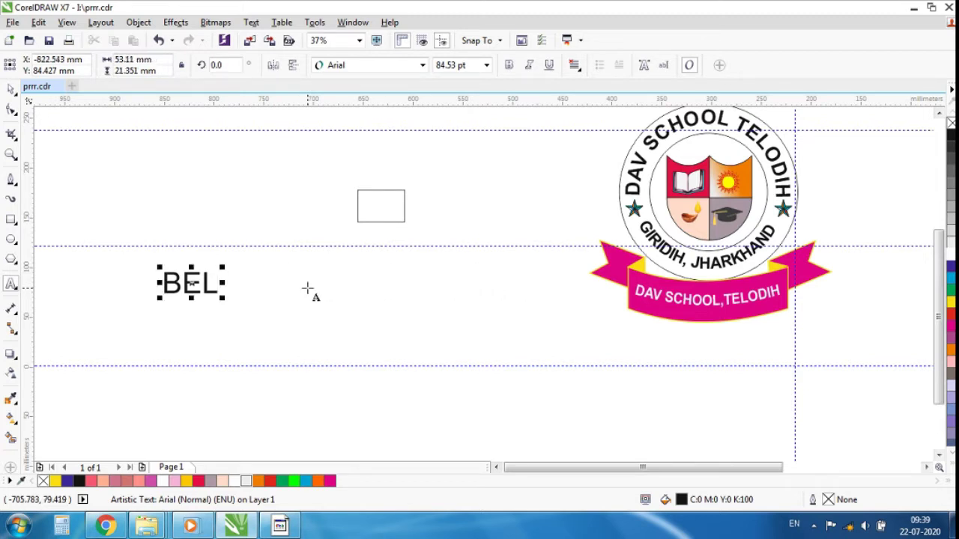
{"action": "key", "text": "BackSpace"}
{"action": "key", "text": "BackSpace"}
{"action": "key", "text": "BackSpace"}
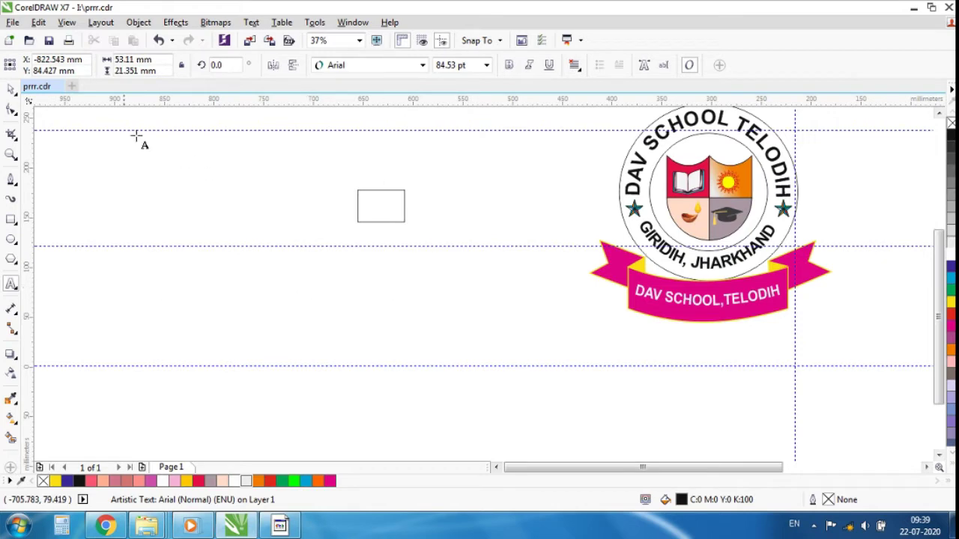
{"action": "left_click", "coordinate": [11, 88]}
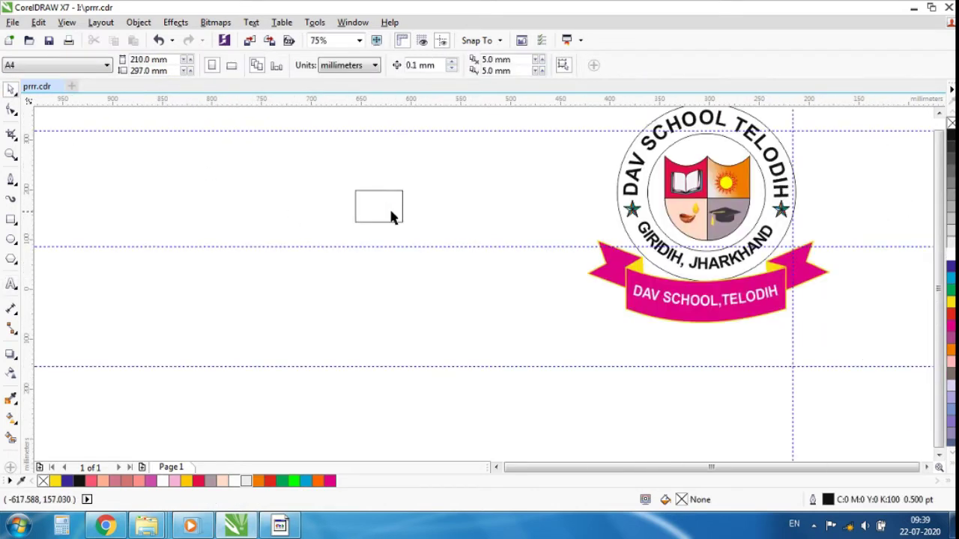
Scale the grouped school logo down proportionally to about 16.1 × 14.6 mm so it fits the belt rectangle.
{"action": "scroll", "coordinate": [393, 216], "scroll_direction": "down", "scroll_amount": 2}
{"action": "left_click", "coordinate": [605, 194]}
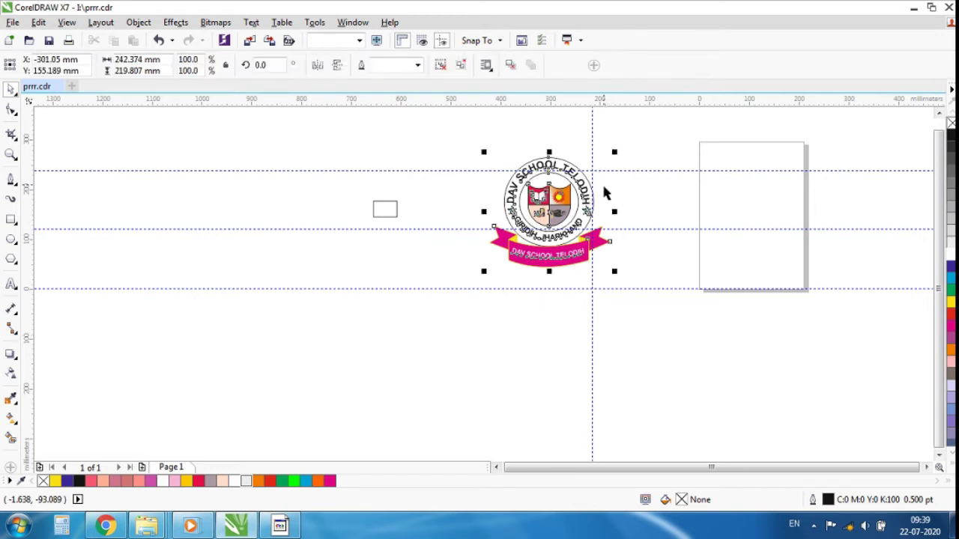
{"action": "left_click_drag", "start_coordinate": [615, 151], "coordinate": [434, 206]}
{"action": "scroll", "coordinate": [377, 212], "scroll_direction": "up", "scroll_amount": 3}
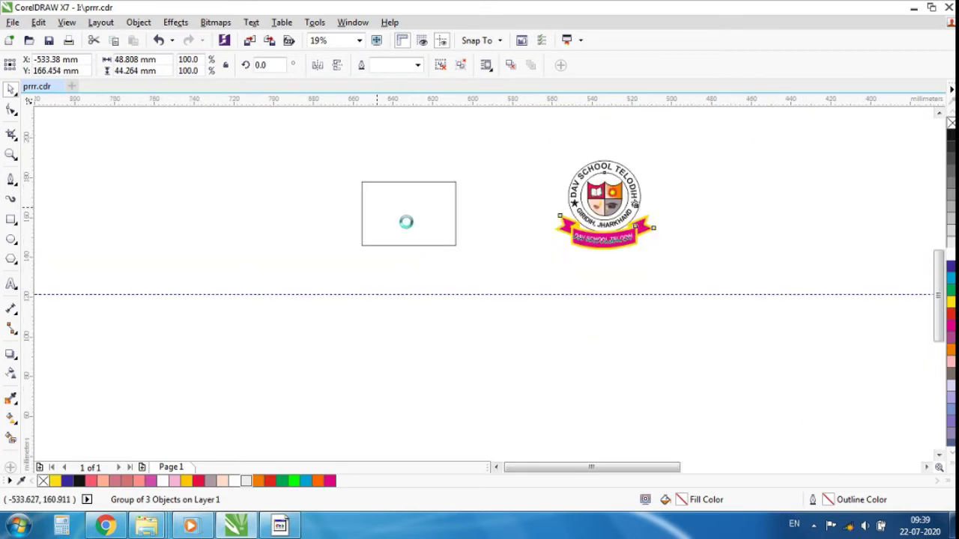
{"action": "left_click_drag", "start_coordinate": [658, 156], "coordinate": [581, 238]}
{"action": "scroll", "coordinate": [612, 242], "scroll_direction": "up", "scroll_amount": 2}
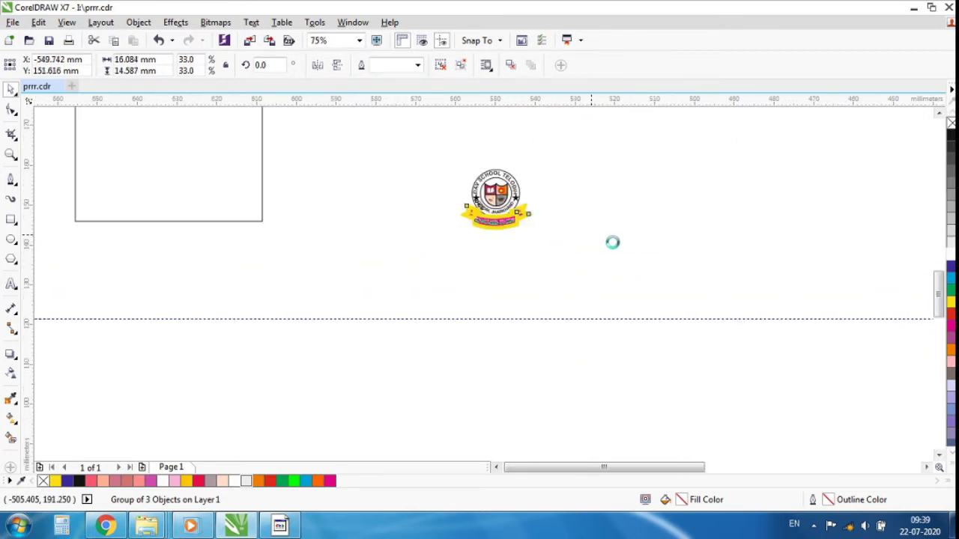
Move the reduced school logo right beside the belt rectangle and select the rectangle.
{"action": "left_click_drag", "start_coordinate": [496, 202], "coordinate": [326, 180]}
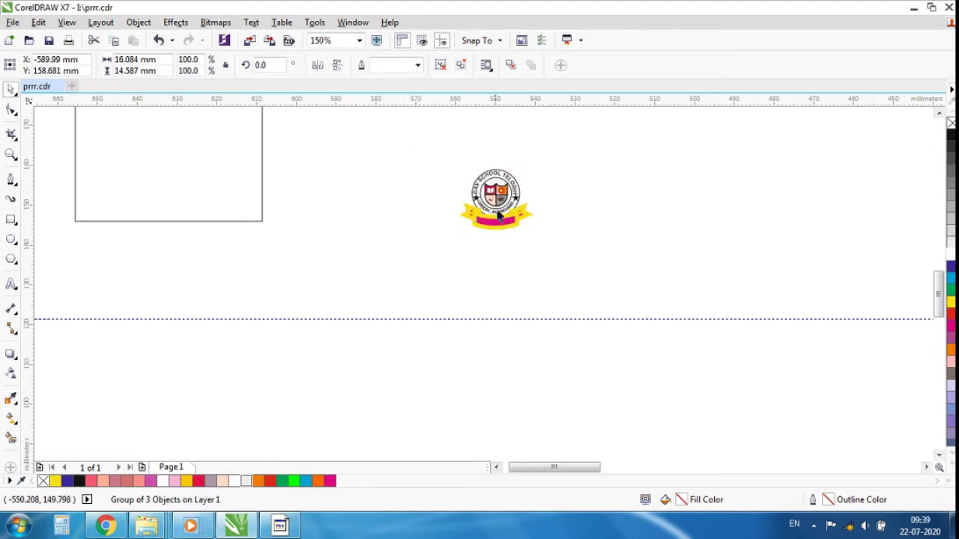
{"action": "scroll", "coordinate": [460, 210], "scroll_direction": "up", "scroll_amount": 2}
{"action": "scroll", "coordinate": [496, 221], "scroll_direction": "down", "scroll_amount": 1}
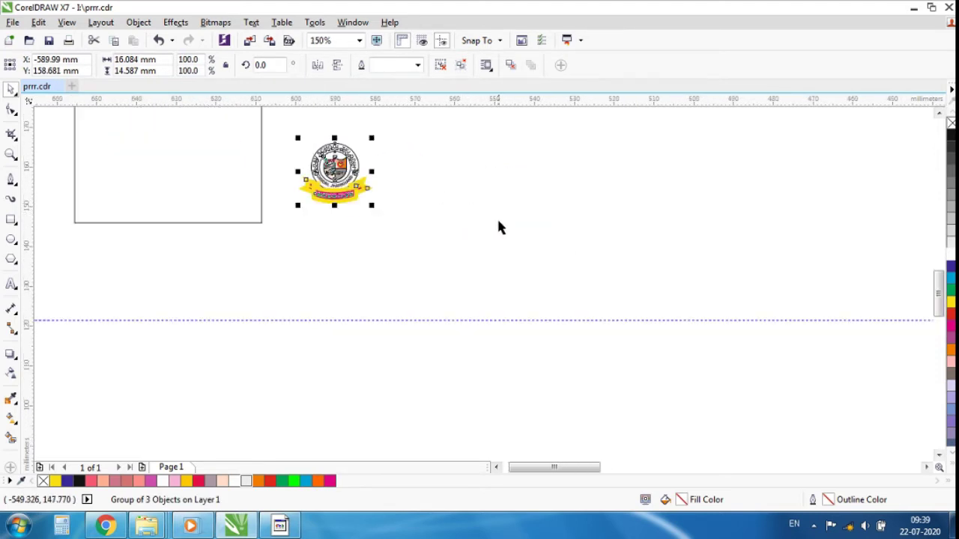
{"action": "scroll", "coordinate": [374, 172], "scroll_direction": "down", "scroll_amount": 1}
{"action": "scroll", "coordinate": [287, 158], "scroll_direction": "up", "scroll_amount": 1}
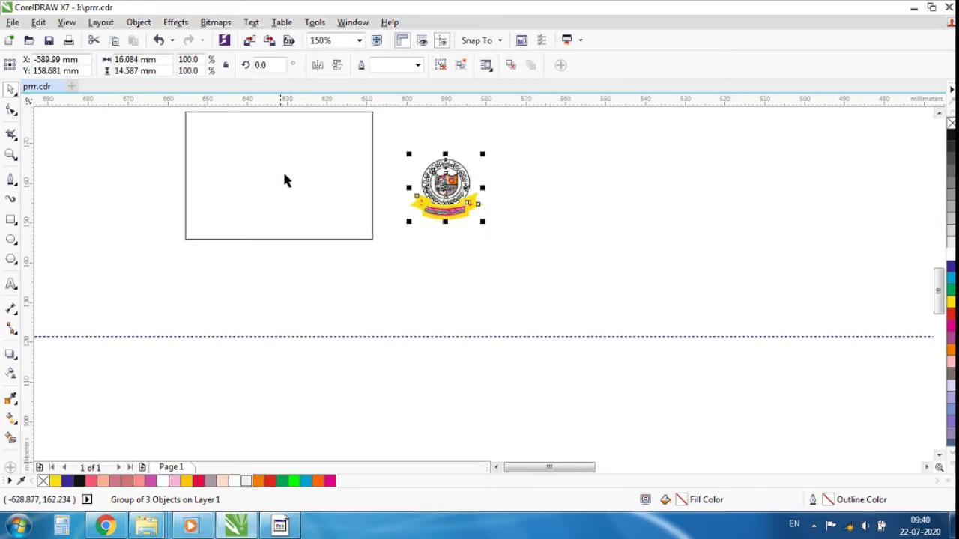
{"action": "left_click", "coordinate": [292, 200]}
{"action": "scroll", "coordinate": [291, 200], "scroll_direction": "down", "scroll_amount": 1}
{"action": "scroll", "coordinate": [253, 168], "scroll_direction": "up", "scroll_amount": 2}
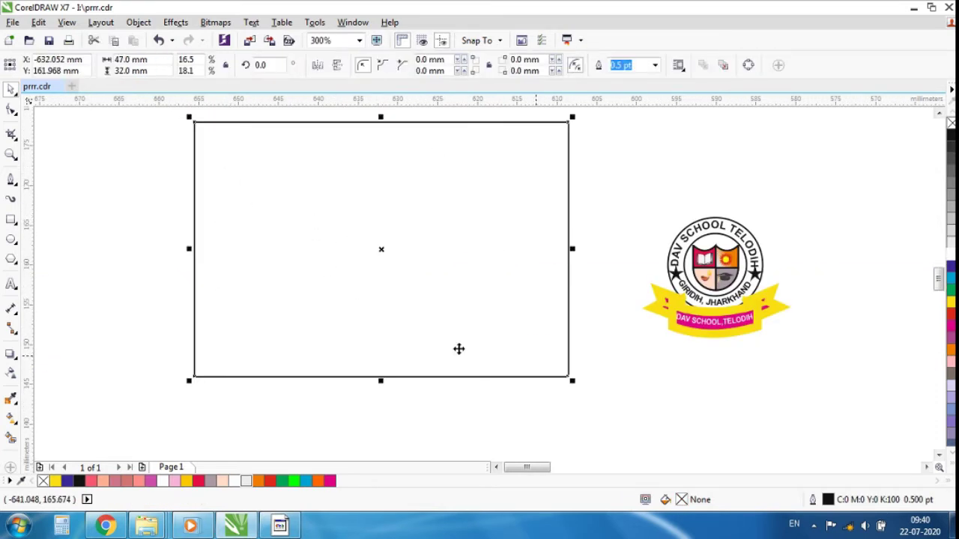
{"action": "left_click", "coordinate": [291, 528]}
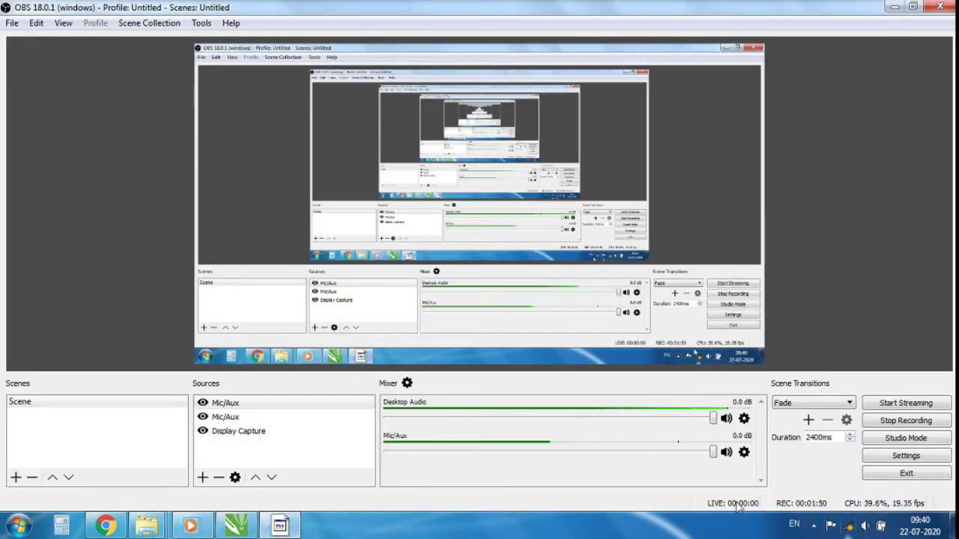
{"action": "left_click", "coordinate": [249, 531]}
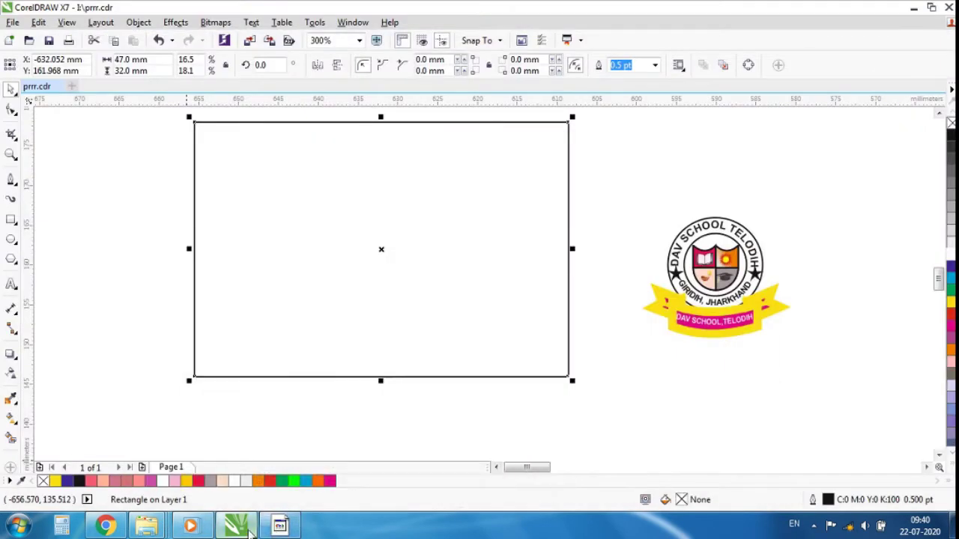
Fill the belt rectangle with green.
{"action": "left_click", "coordinate": [148, 243]}
{"action": "left_click", "coordinate": [350, 262]}
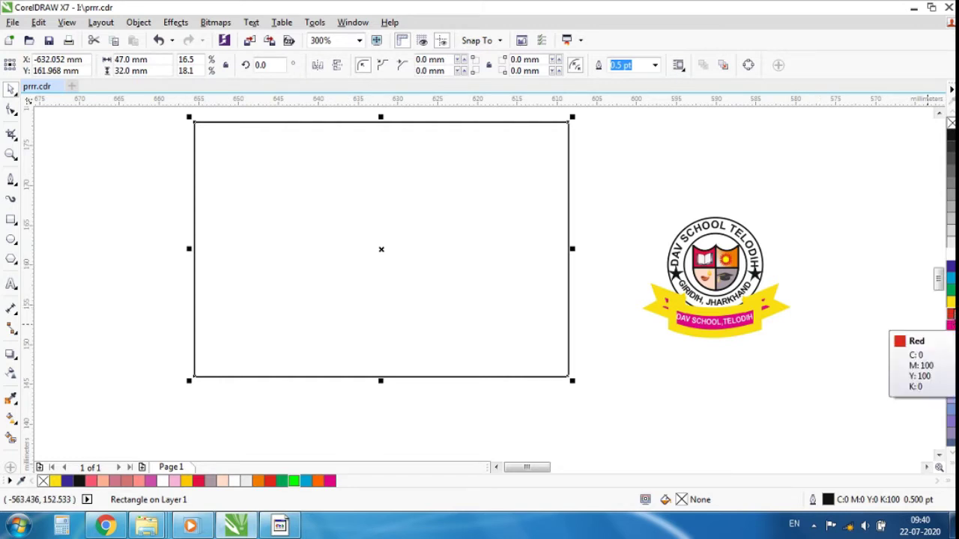
{"action": "left_click", "coordinate": [950, 289]}
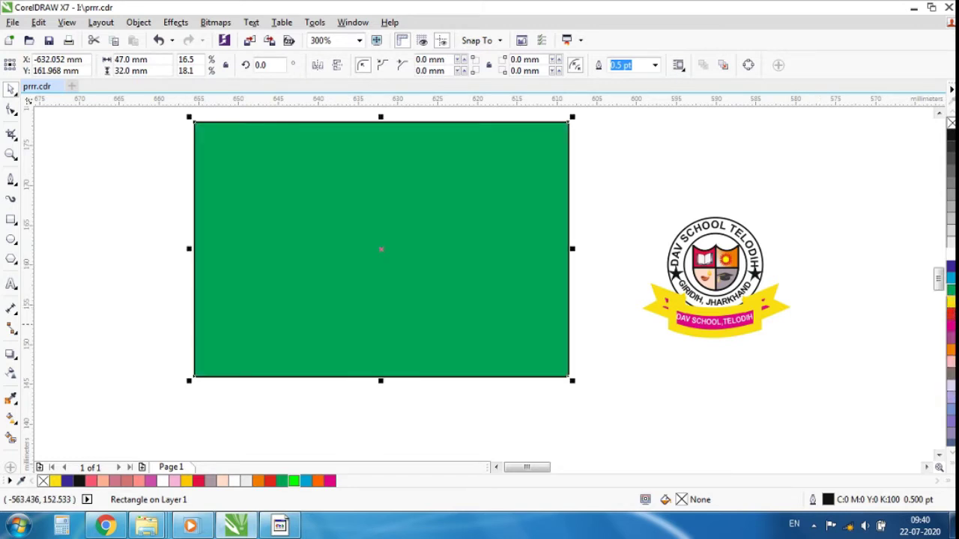
Fill the belt rectangle with magenta (C0 M100 Y0 K0).
{"action": "left_click", "coordinate": [816, 217]}
{"action": "left_click", "coordinate": [469, 240]}
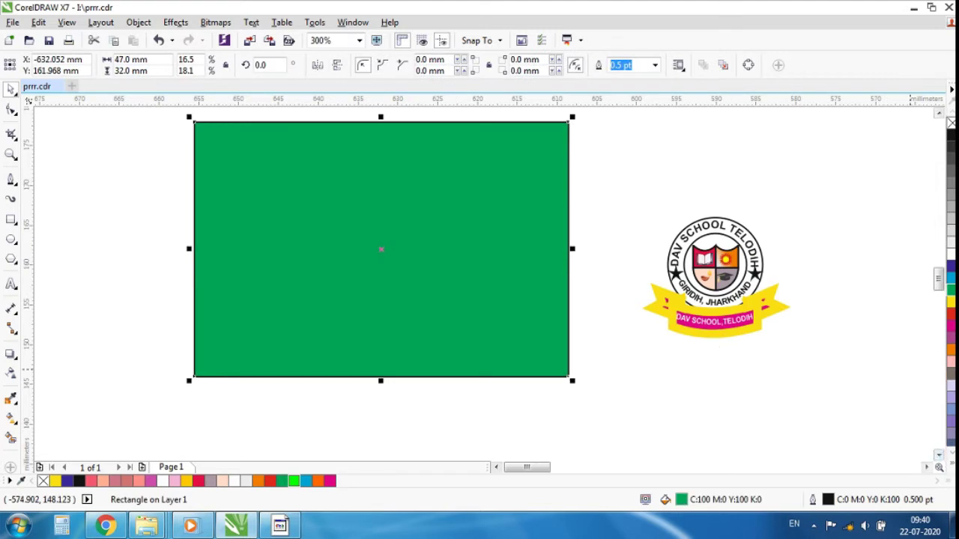
{"action": "left_click", "coordinate": [906, 317]}
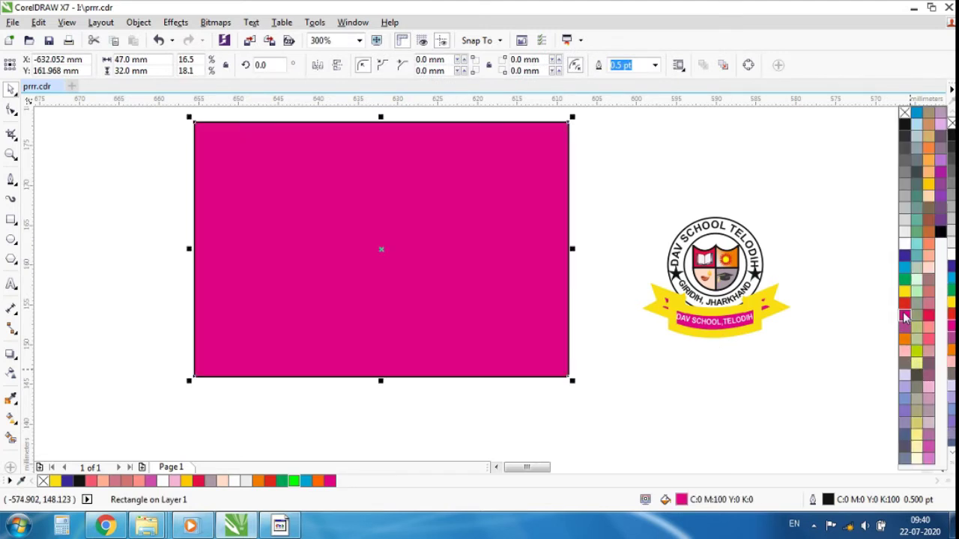
{"action": "left_click", "coordinate": [506, 313]}
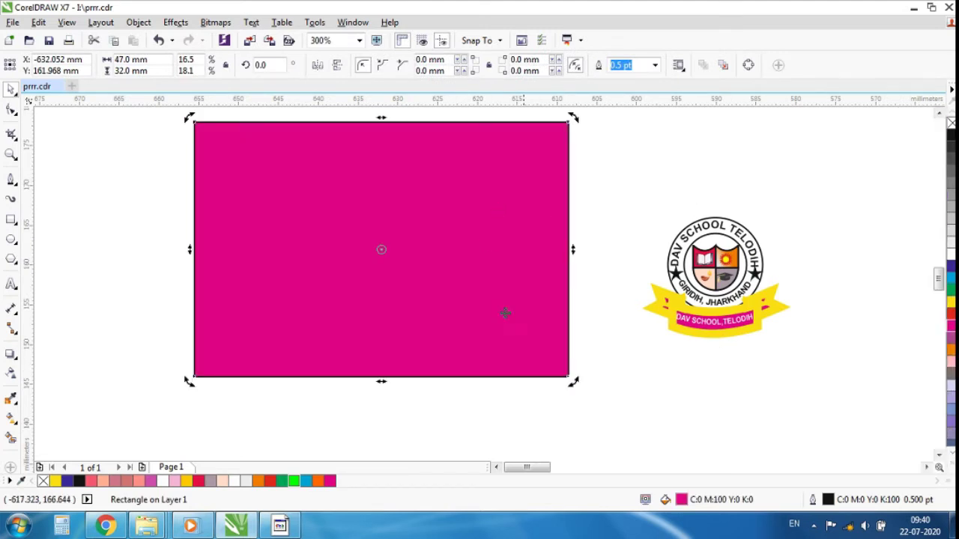
{"action": "left_click", "coordinate": [460, 211]}
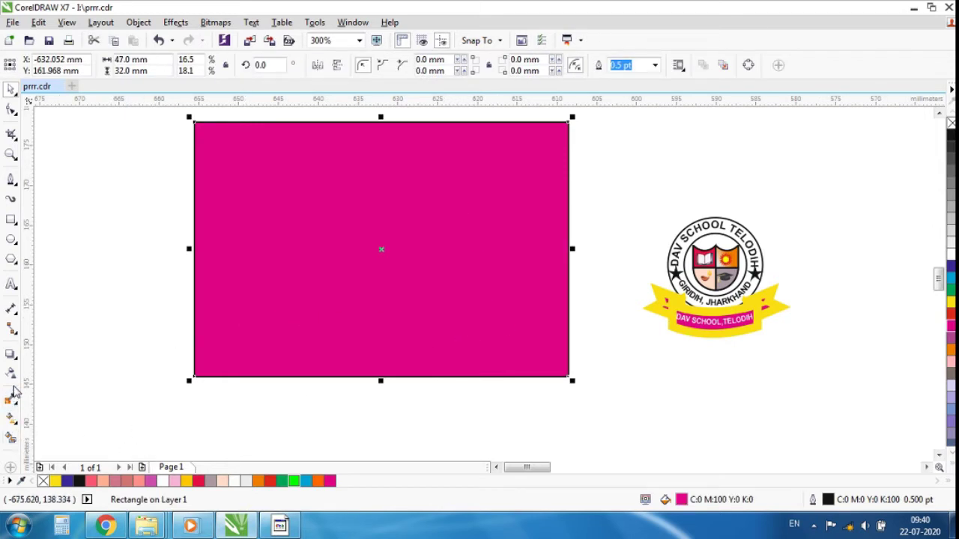
Apply a linear fountain fill to the belt rectangle, running from magenta near its lower-left corner to white near its centre.
{"action": "left_click", "coordinate": [17, 425]}
{"action": "left_click", "coordinate": [56, 418]}
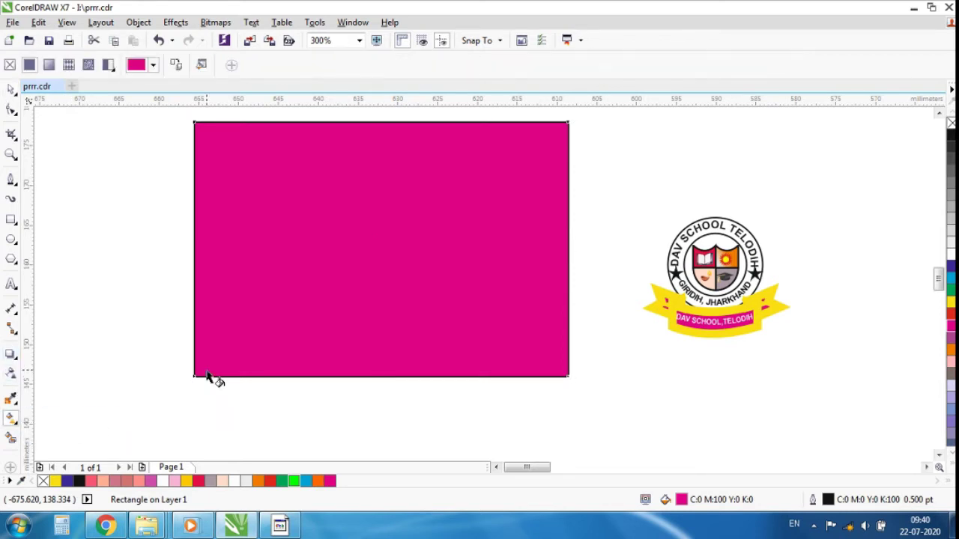
{"action": "left_click_drag", "start_coordinate": [205, 368], "coordinate": [355, 240]}
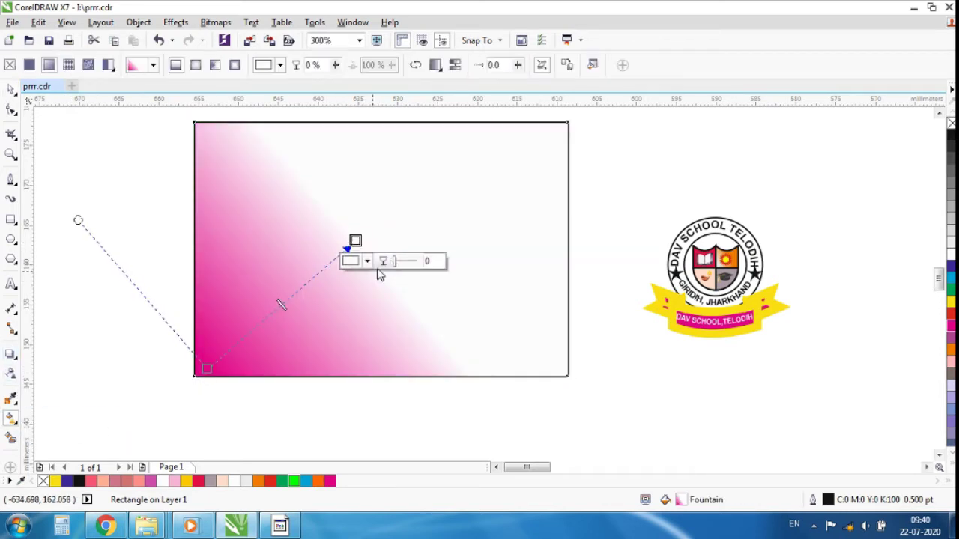
Try pink, magenta, red and yellow as the end colour of the belt rectangle's gradient.
{"action": "left_click", "coordinate": [950, 365]}
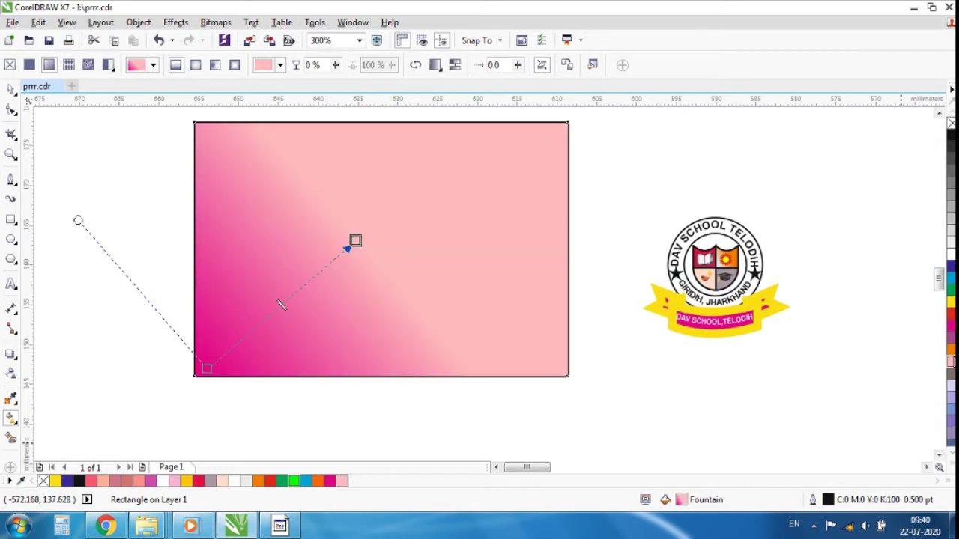
{"action": "left_click", "coordinate": [950, 338]}
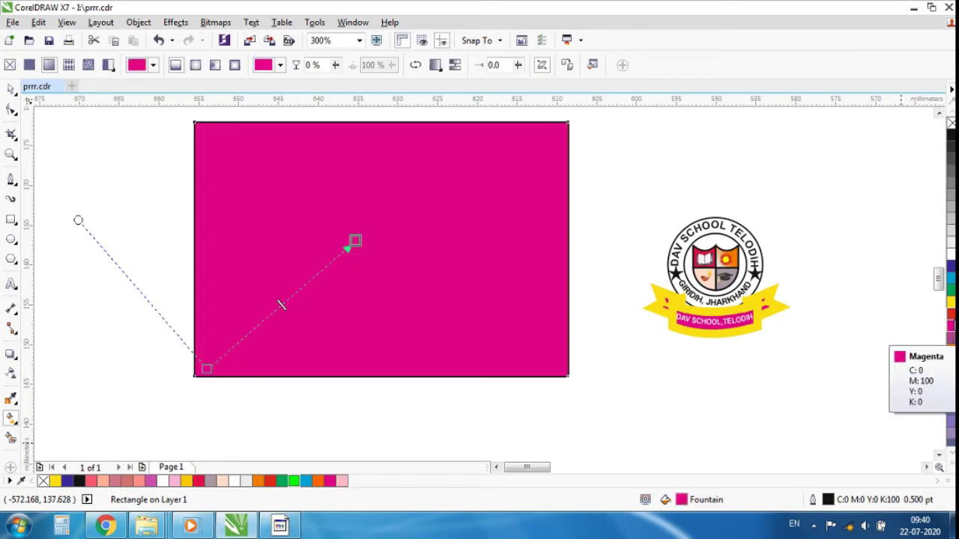
{"action": "left_click", "coordinate": [950, 325]}
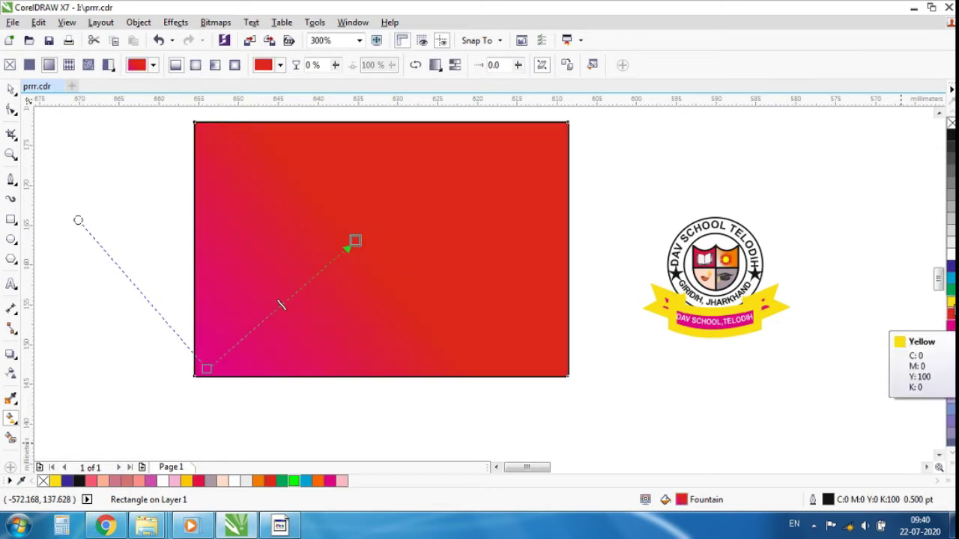
{"action": "left_click", "coordinate": [950, 313]}
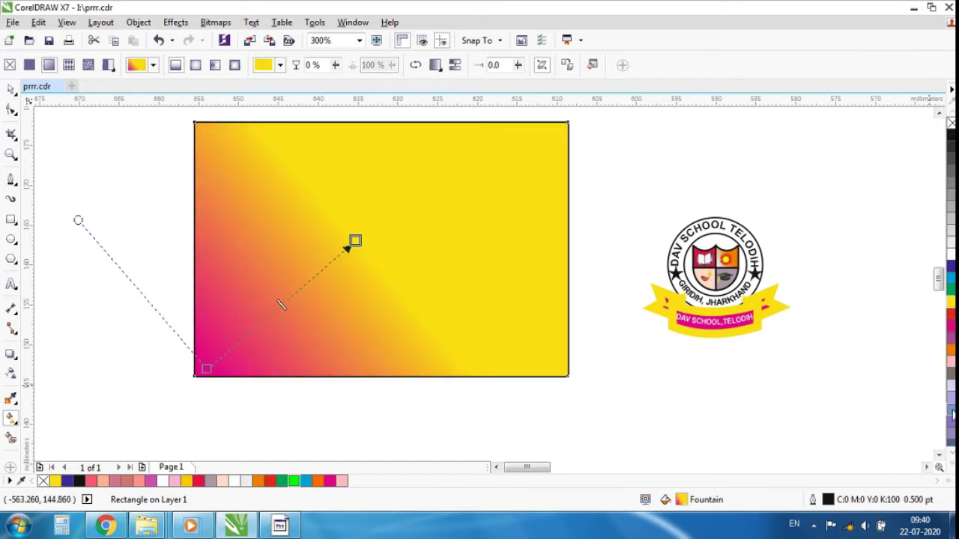
Set the gradient's end colour to a soft blue, extend its end point toward the rectangle's upper right, and deselect the rectangle.
{"action": "left_click", "coordinate": [951, 415]}
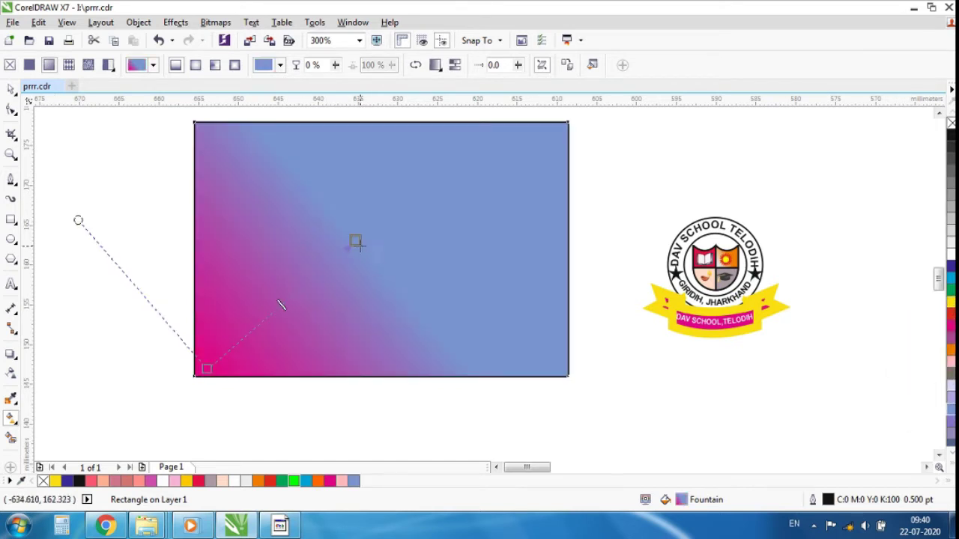
{"action": "left_click_drag", "start_coordinate": [356, 241], "coordinate": [447, 203]}
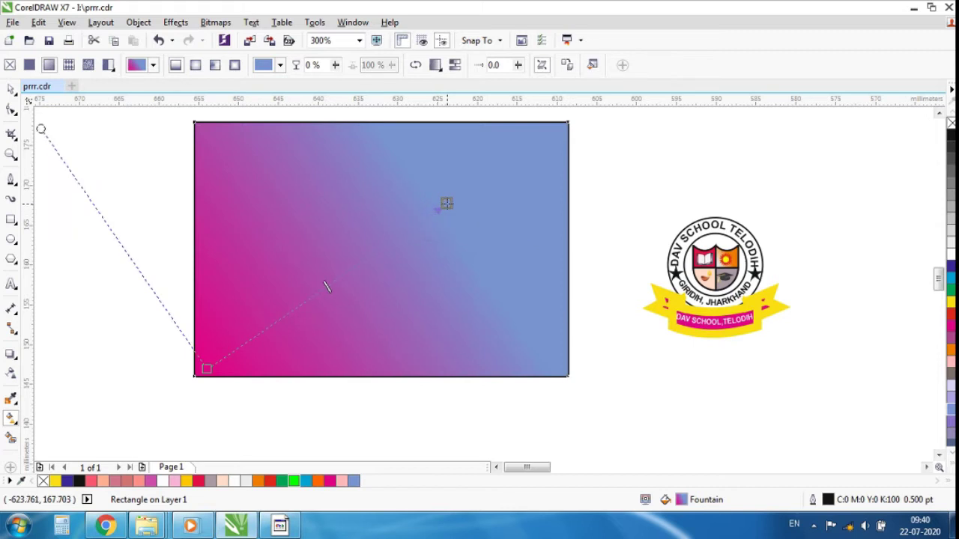
{"action": "left_click", "coordinate": [12, 88]}
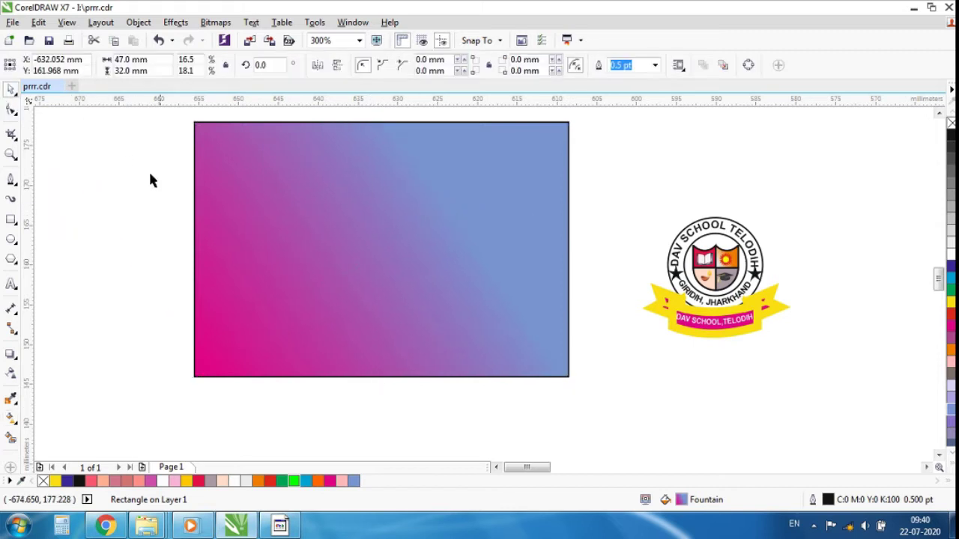
{"action": "left_click", "coordinate": [148, 170]}
{"action": "scroll", "coordinate": [412, 249], "scroll_direction": "down", "scroll_amount": 2}
{"action": "left_click_drag", "start_coordinate": [220, 171], "coordinate": [499, 349]}
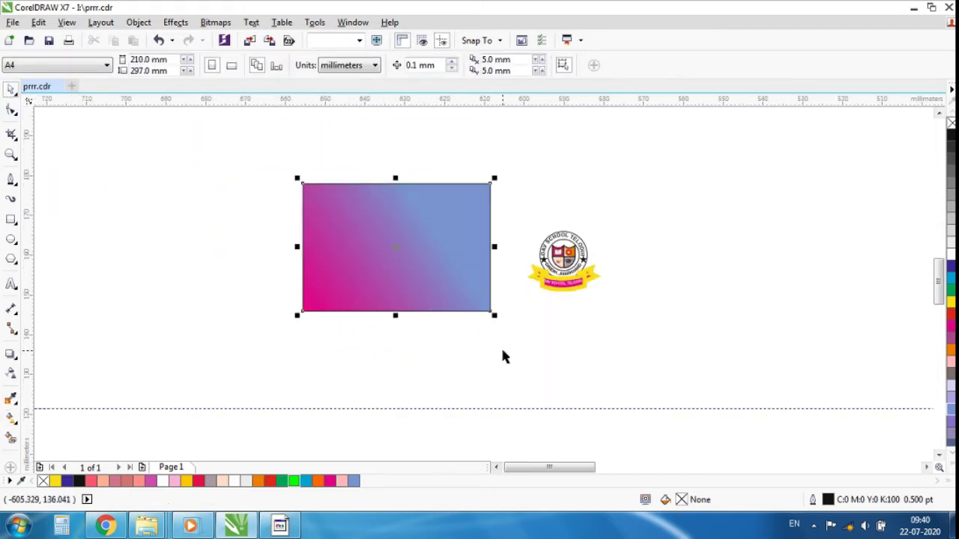
{"action": "left_click", "coordinate": [535, 220]}
{"action": "scroll", "coordinate": [388, 206], "scroll_direction": "up", "scroll_amount": 2}
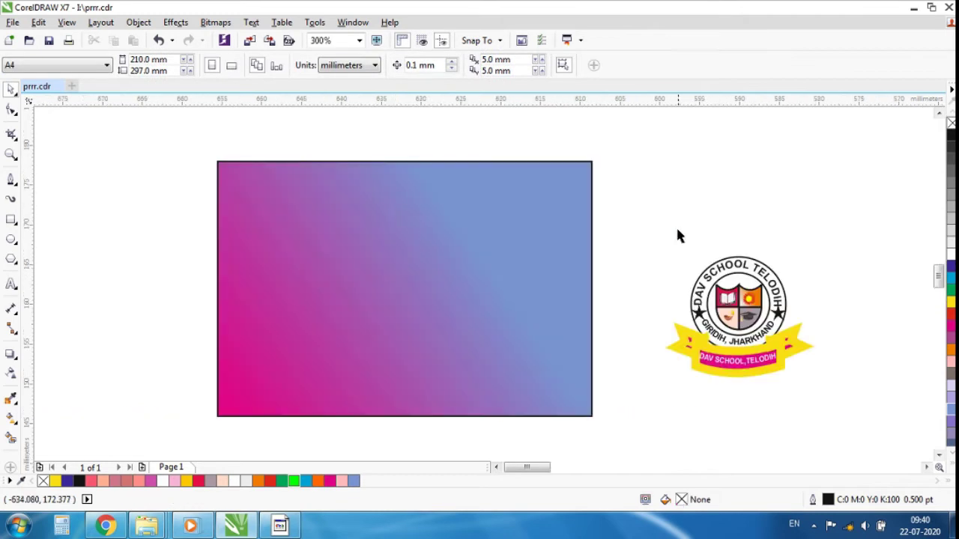
{"action": "left_click_drag", "start_coordinate": [652, 230], "coordinate": [821, 389]}
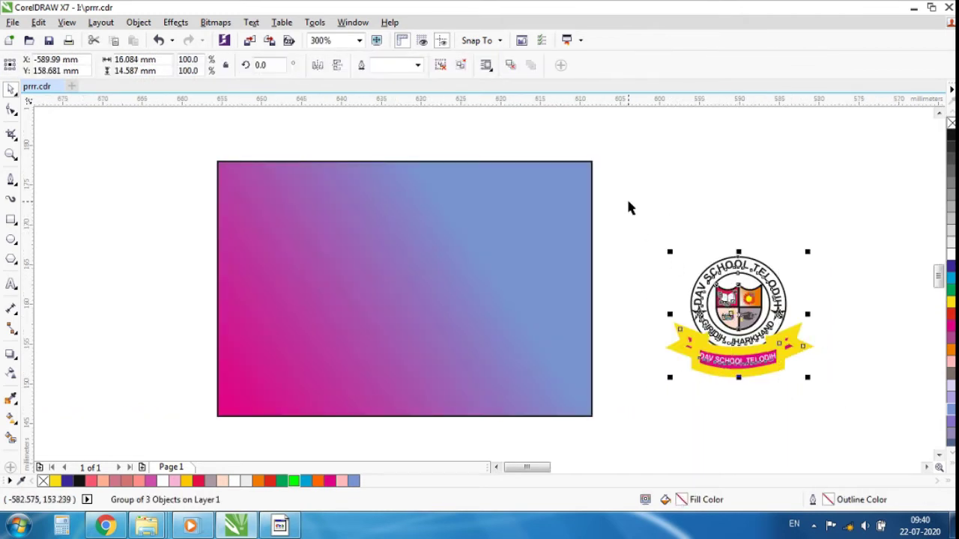
{"action": "key", "text": "Escape"}
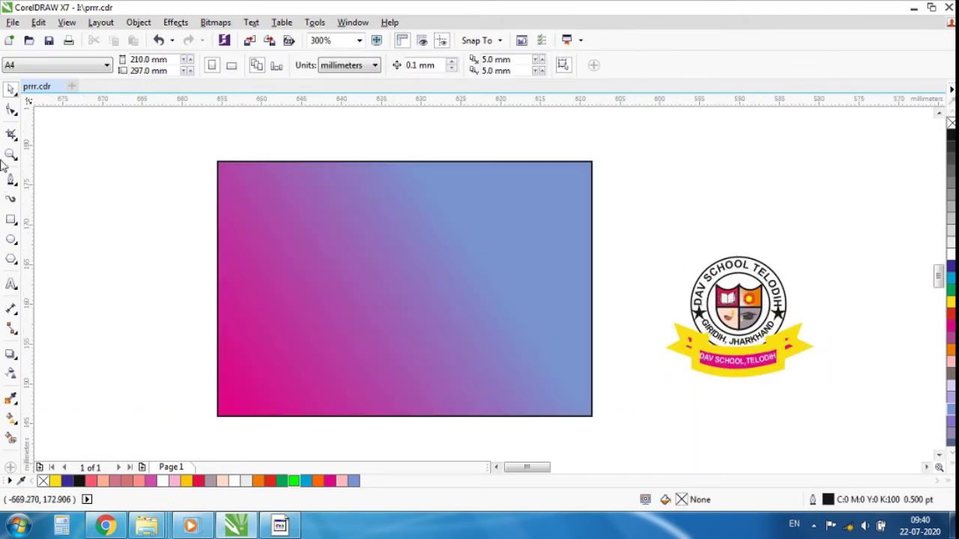
Draw a nearly circular ellipse about 31 × 30.6 mm and position it over the lower middle of the belt rectangle.
{"action": "left_click", "coordinate": [10, 241]}
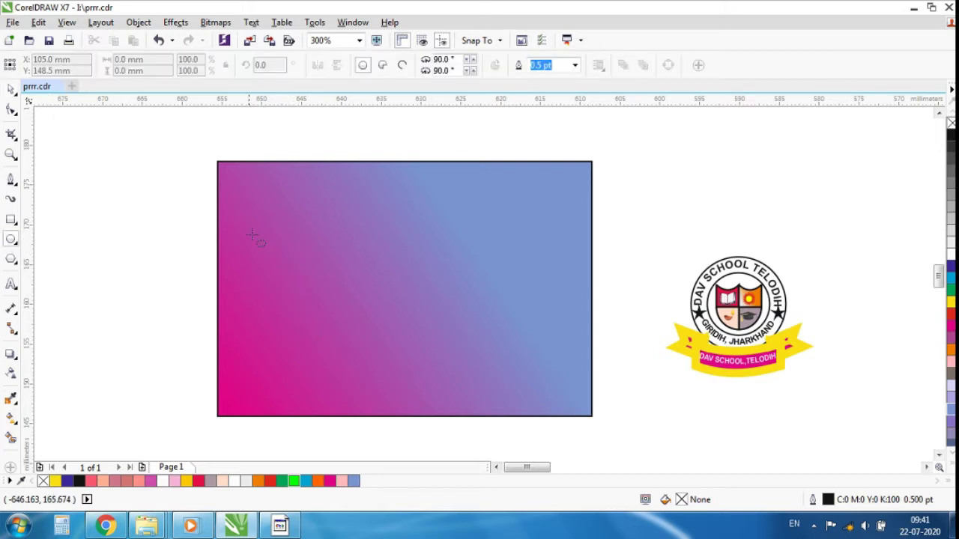
{"action": "left_click_drag", "start_coordinate": [255, 226], "coordinate": [379, 334]}
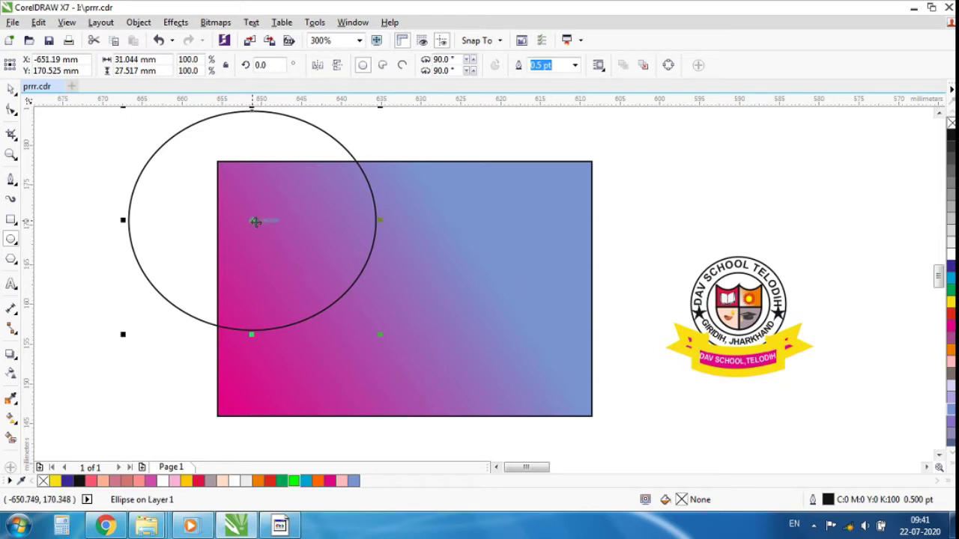
{"action": "left_click_drag", "start_coordinate": [255, 222], "coordinate": [385, 367]}
{"action": "scroll", "coordinate": [385, 265], "scroll_direction": "down", "scroll_amount": 1}
{"action": "scroll", "coordinate": [440, 358], "scroll_direction": "up", "scroll_amount": 2}
{"action": "scroll", "coordinate": [470, 363], "scroll_direction": "down", "scroll_amount": 1}
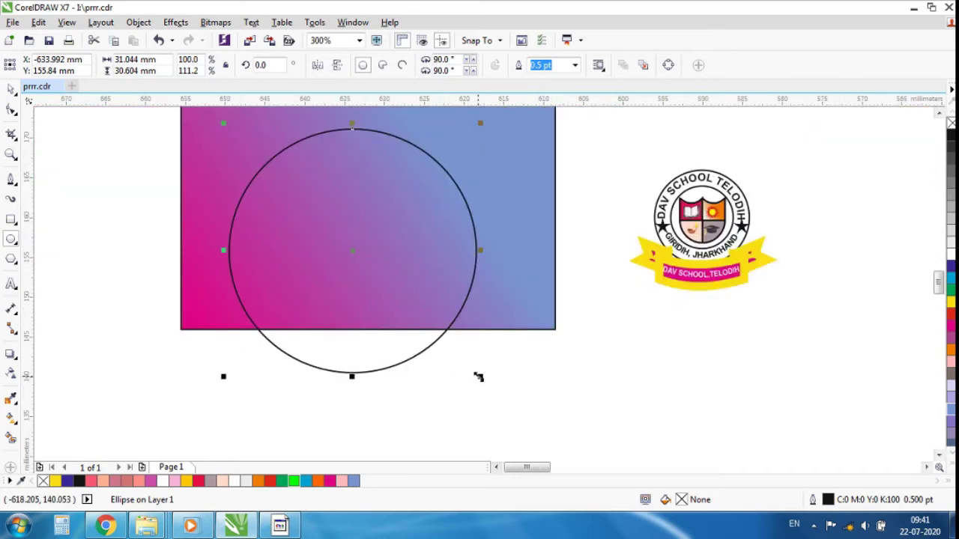
Enlarge the ellipse to about 39 × 38.5 mm and move it down so its upper arc spans the rectangle's lower part.
{"action": "left_click_drag", "start_coordinate": [480, 377], "coordinate": [514, 409]}
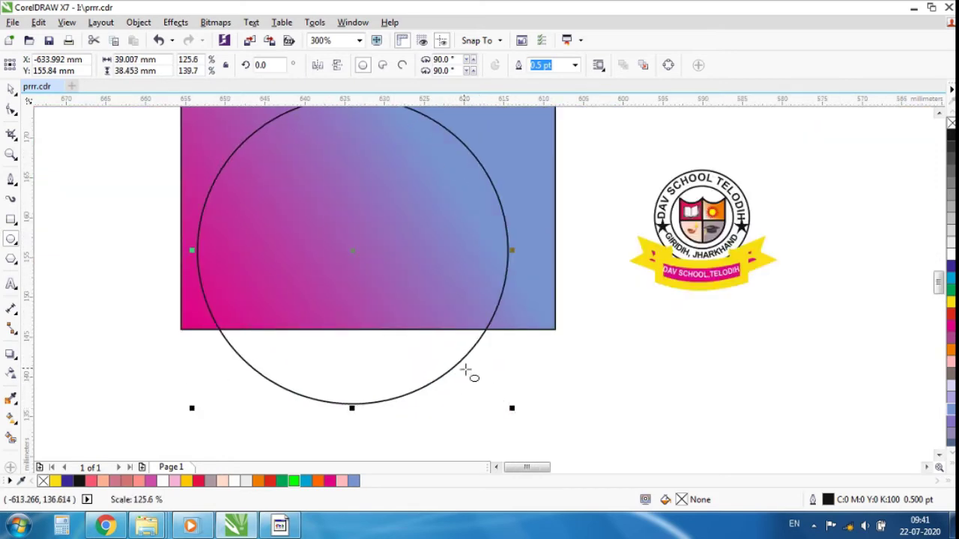
{"action": "scroll", "coordinate": [423, 312], "scroll_direction": "down", "scroll_amount": 1}
{"action": "scroll", "coordinate": [423, 312], "scroll_direction": "down", "scroll_amount": 1}
{"action": "scroll", "coordinate": [417, 310], "scroll_direction": "up", "scroll_amount": 1}
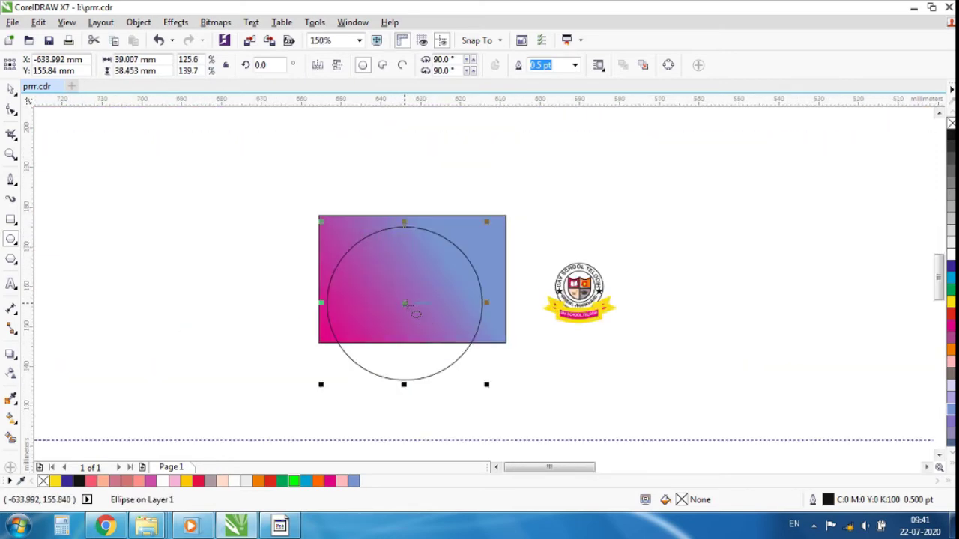
{"action": "left_click_drag", "start_coordinate": [405, 305], "coordinate": [409, 336]}
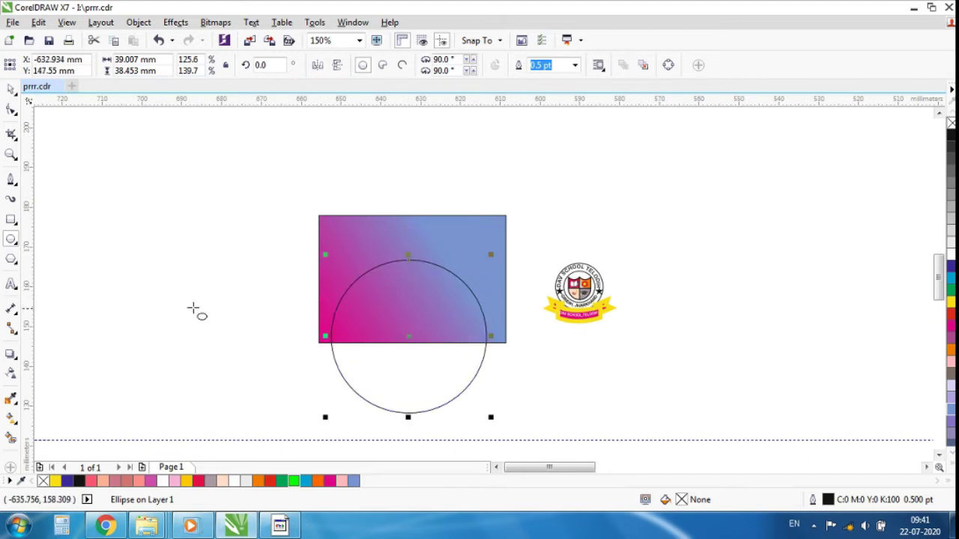
{"action": "scroll", "coordinate": [343, 269], "scroll_direction": "up", "scroll_amount": 1}
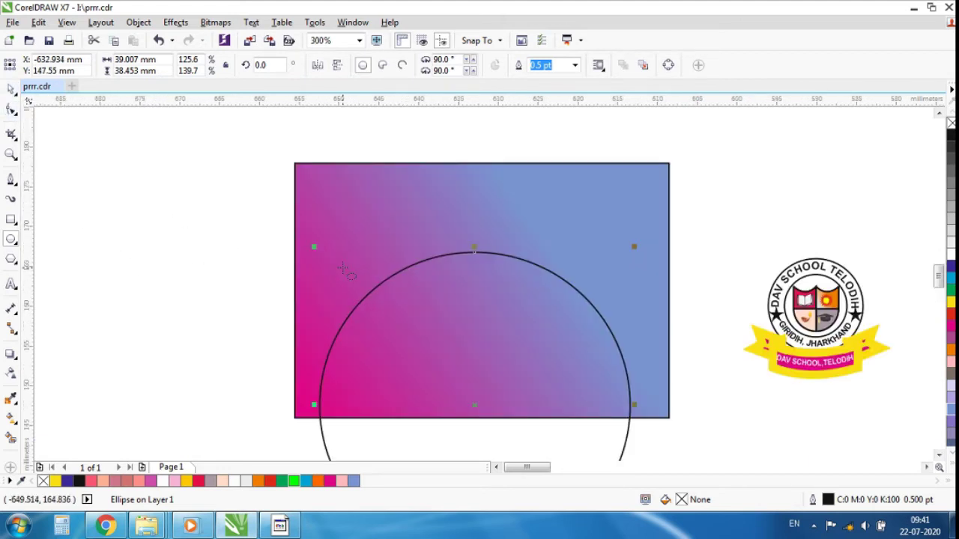
{"action": "left_click", "coordinate": [9, 90]}
{"action": "left_click", "coordinate": [105, 133]}
Add artistic text reading "DAV SCHOOL TELODIH", starting in the empty area beside the belt rectangle.
{"action": "left_click", "coordinate": [12, 285]}
{"action": "left_click", "coordinate": [89, 251]}
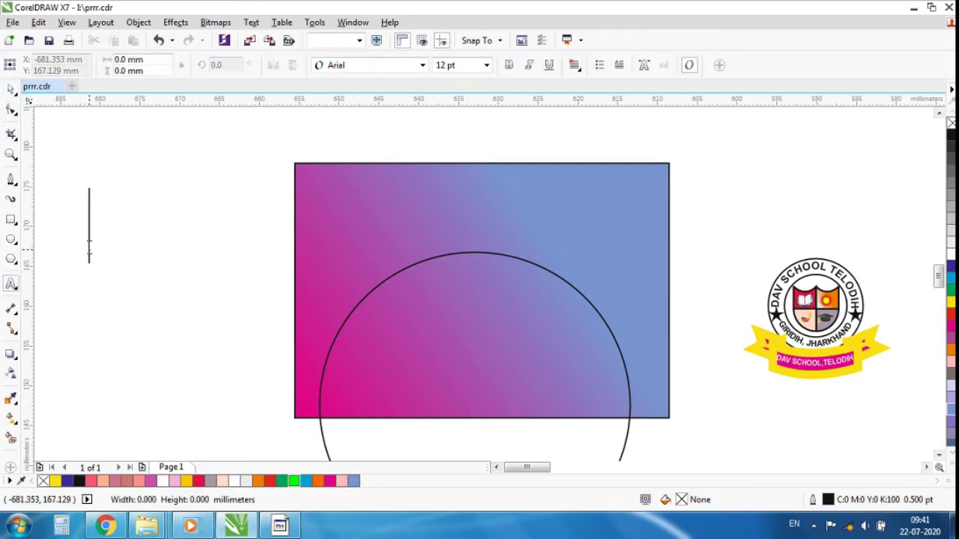
{"action": "type", "text": "DA"}
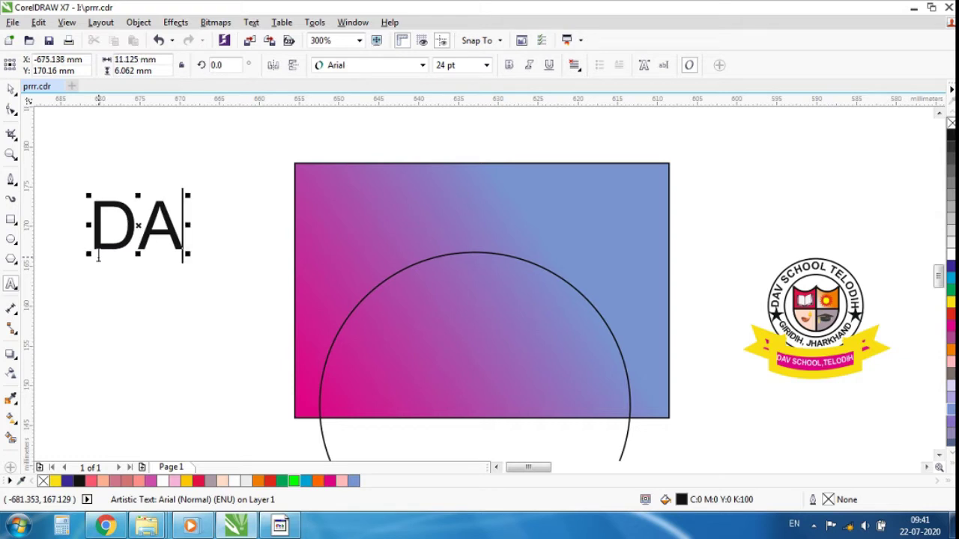
{"action": "type", "text": "V SCH"}
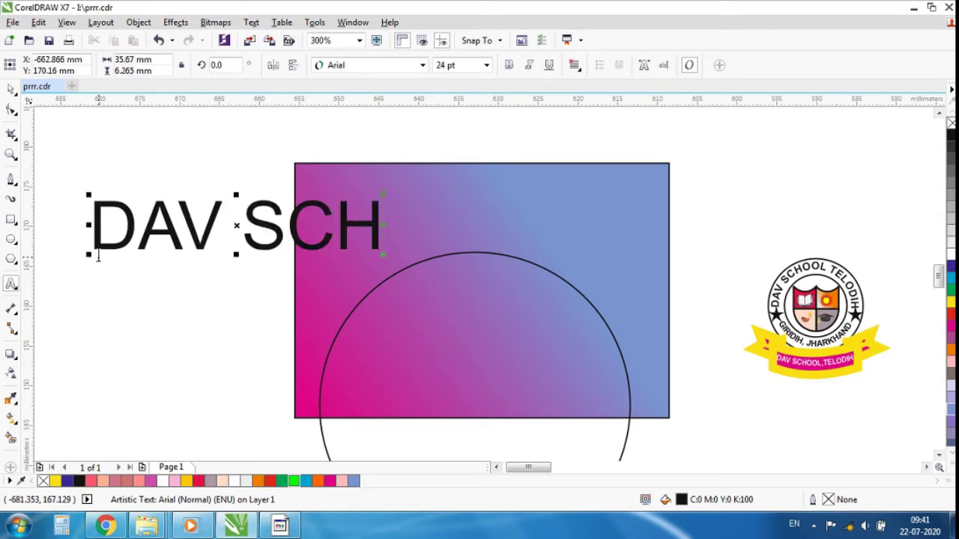
{"action": "type", "text": "OOL"}
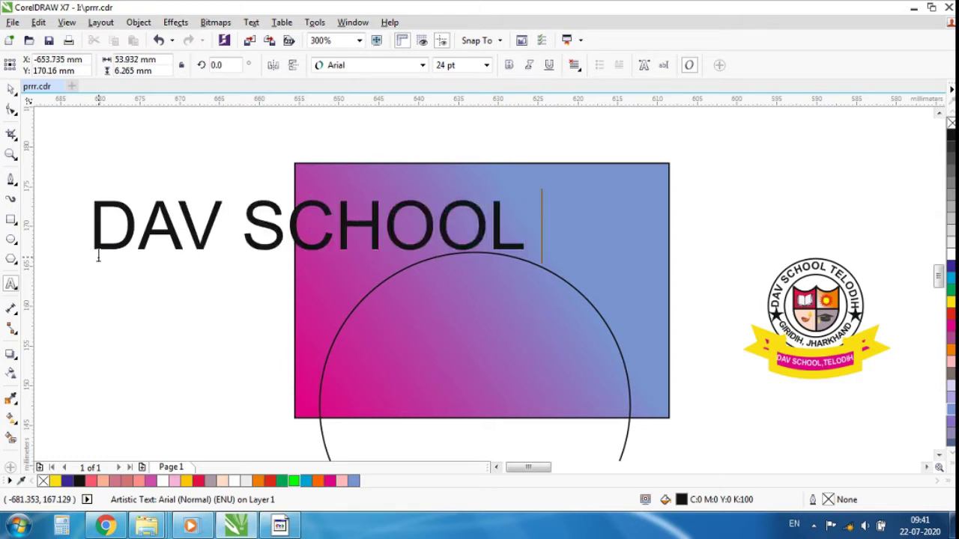
{"action": "type", "text": " TELO"}
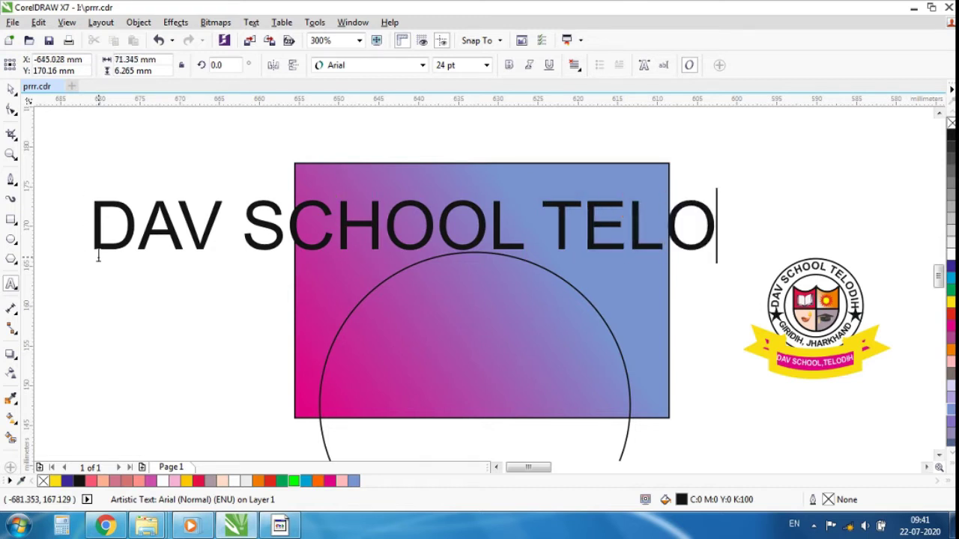
{"action": "type", "text": "DIH"}
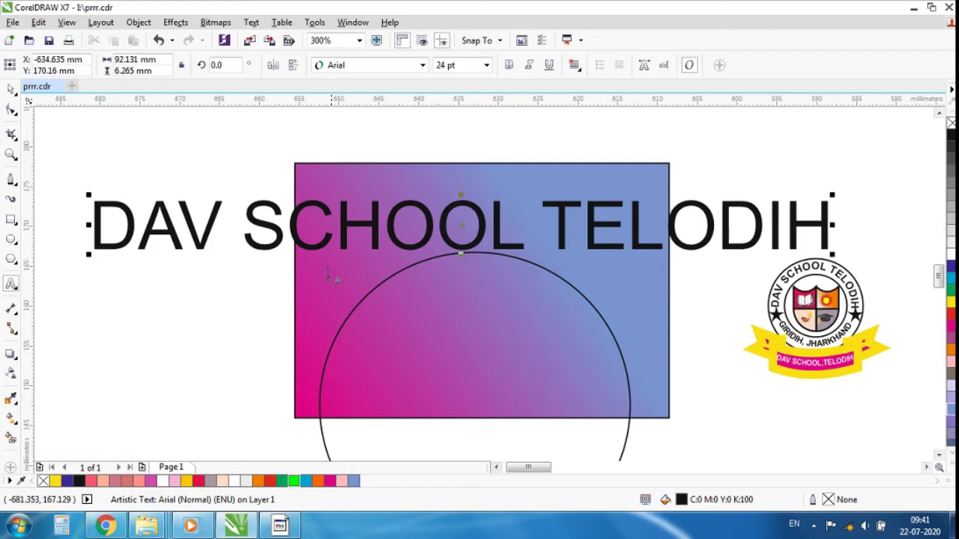
Make the whole DAV SCHOOL TELODIH text bold and set its size to 10 pt.
{"action": "left_click_drag", "start_coordinate": [830, 239], "coordinate": [94, 262]}
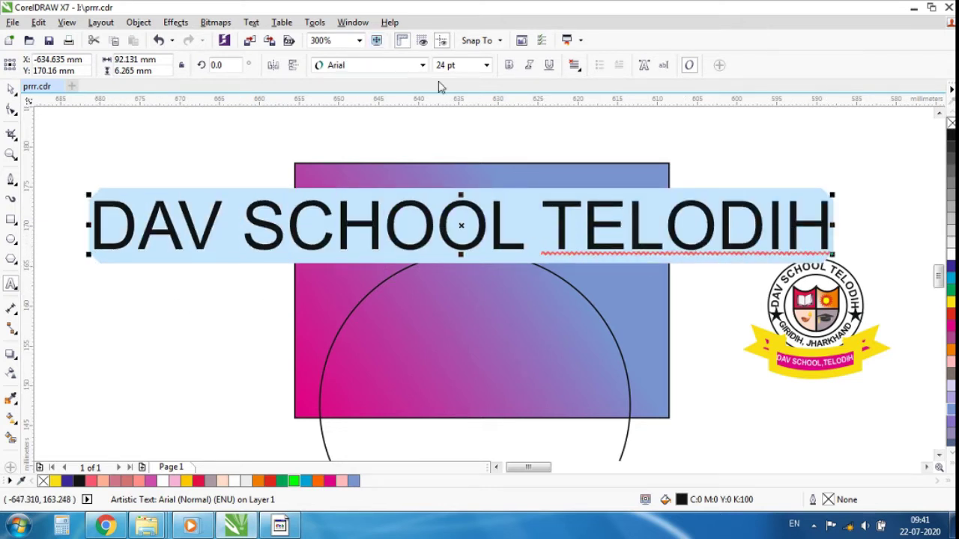
{"action": "left_click", "coordinate": [509, 66]}
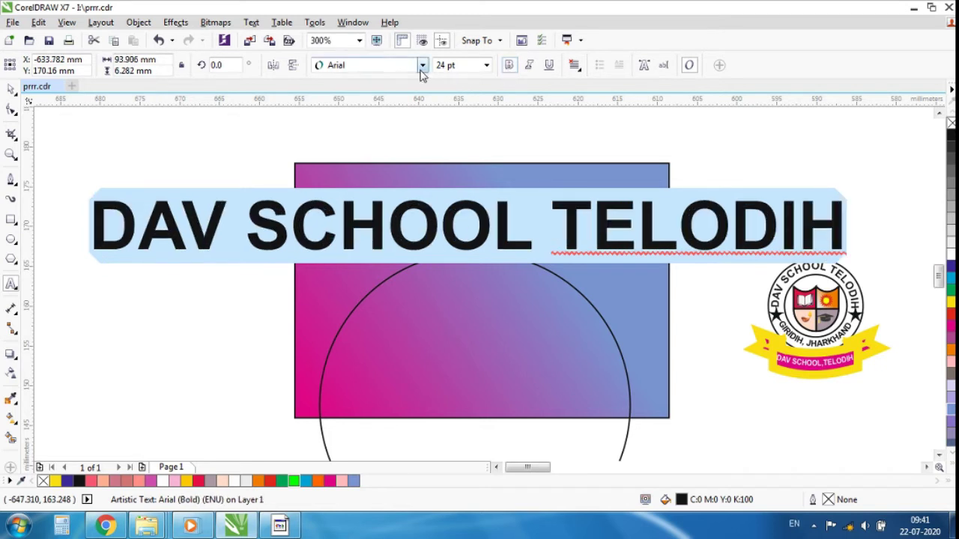
{"action": "left_click", "coordinate": [423, 66]}
{"action": "left_click", "coordinate": [487, 65]}
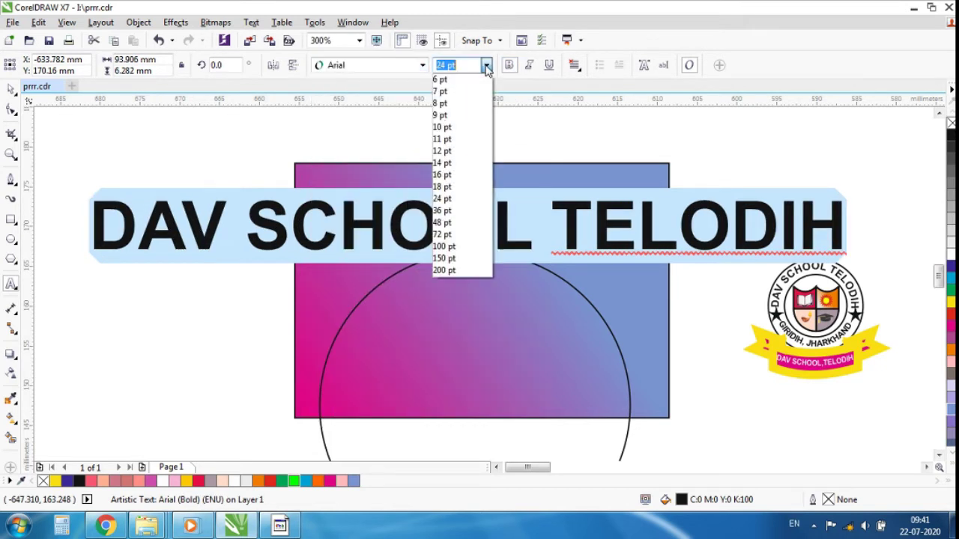
{"action": "left_click", "coordinate": [467, 129]}
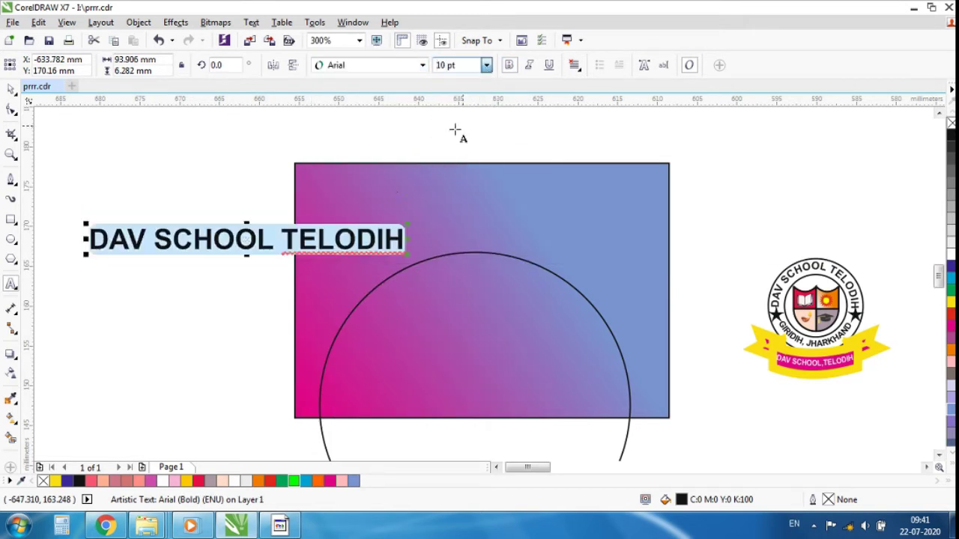
Move the school name text above the circle inside the belt rectangle and fit it to the circle's upper arc.
{"action": "left_click", "coordinate": [245, 239]}
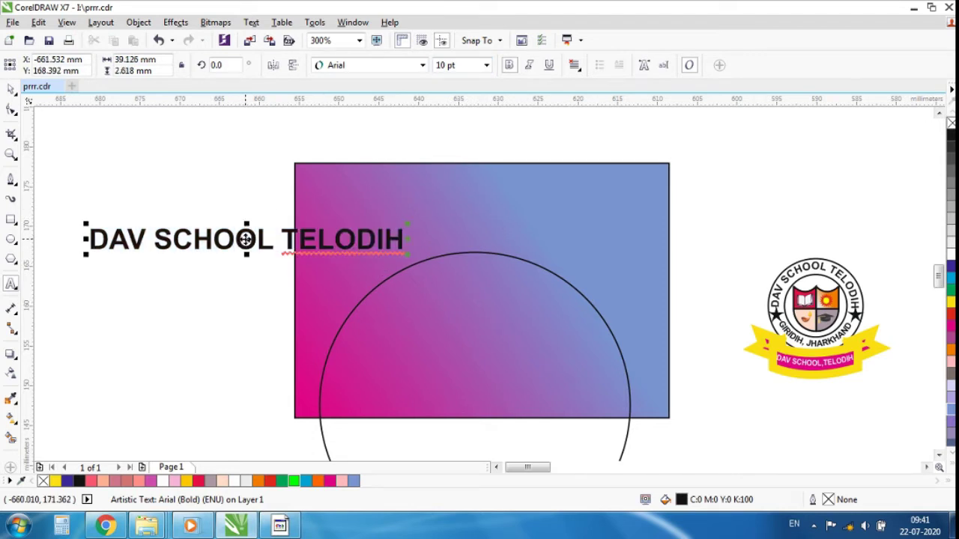
{"action": "left_click_drag", "start_coordinate": [245, 240], "coordinate": [490, 193]}
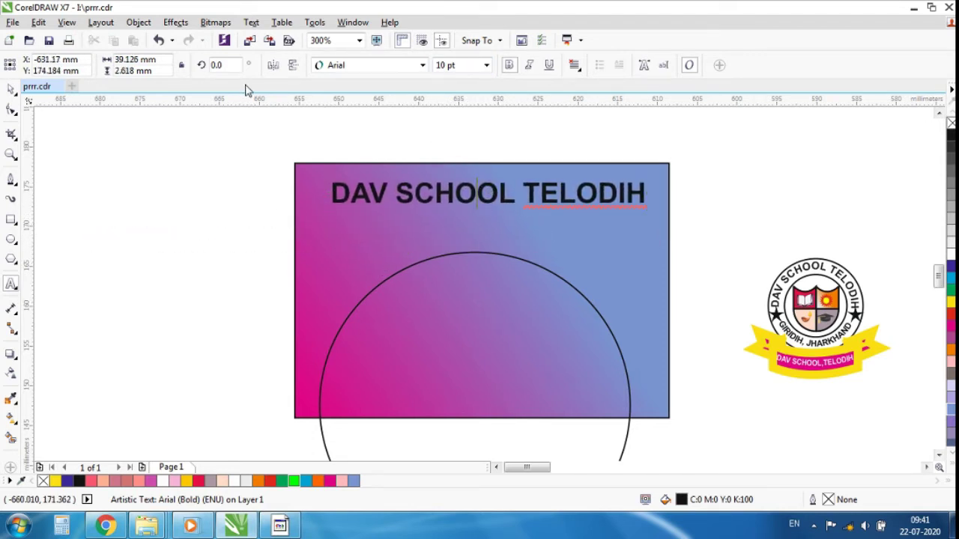
{"action": "left_click", "coordinate": [251, 22]}
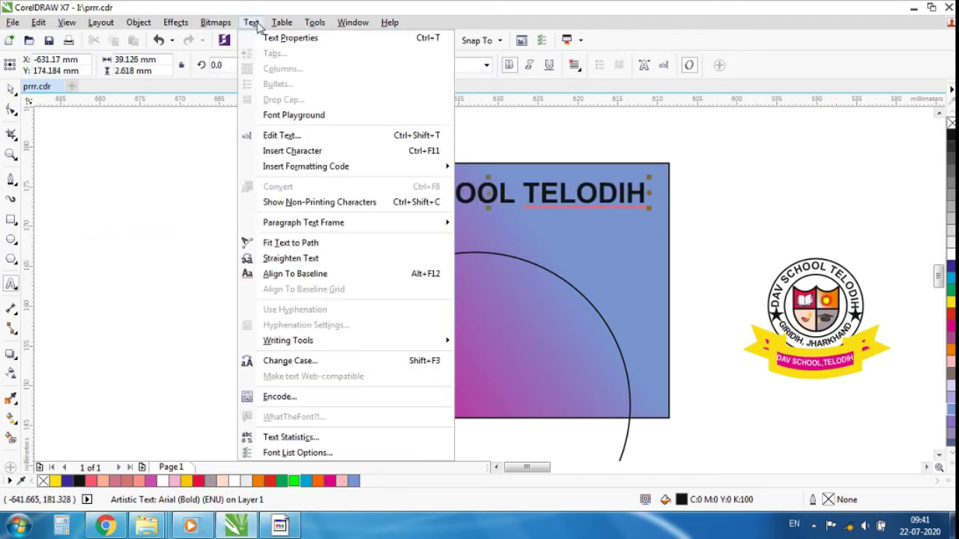
{"action": "left_click", "coordinate": [284, 247]}
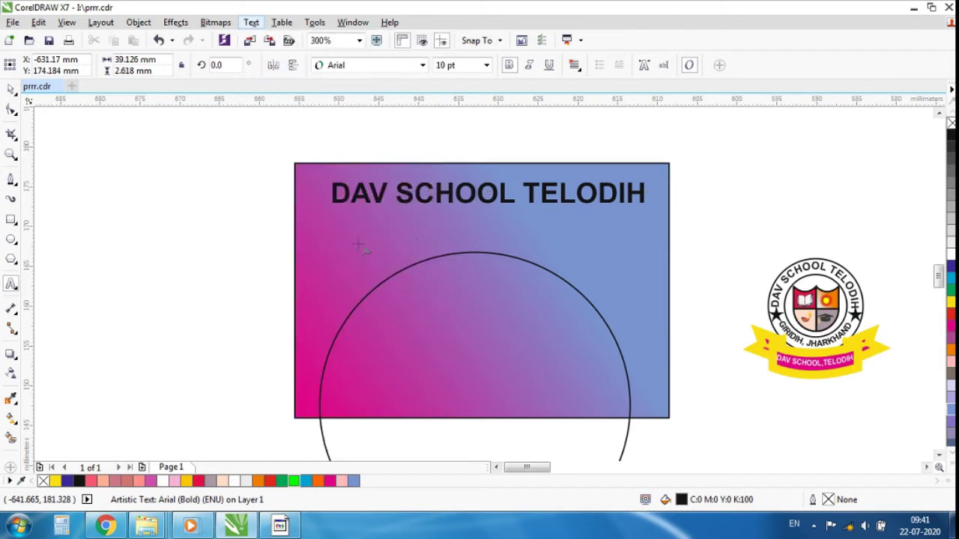
{"action": "left_click", "coordinate": [457, 259]}
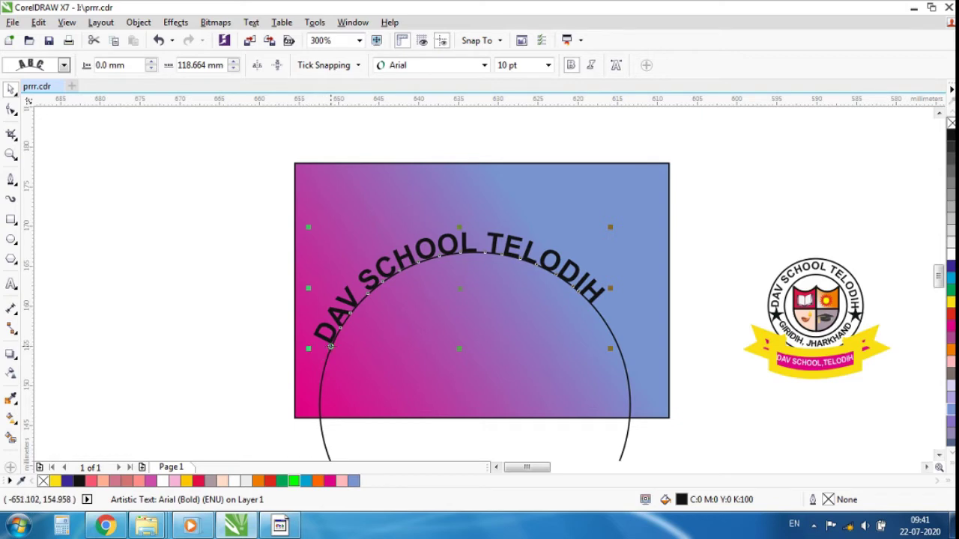
Shift the school name text along the circle so it is centred over the upper arc.
{"action": "scroll", "coordinate": [330, 346], "scroll_direction": "up", "scroll_amount": 3}
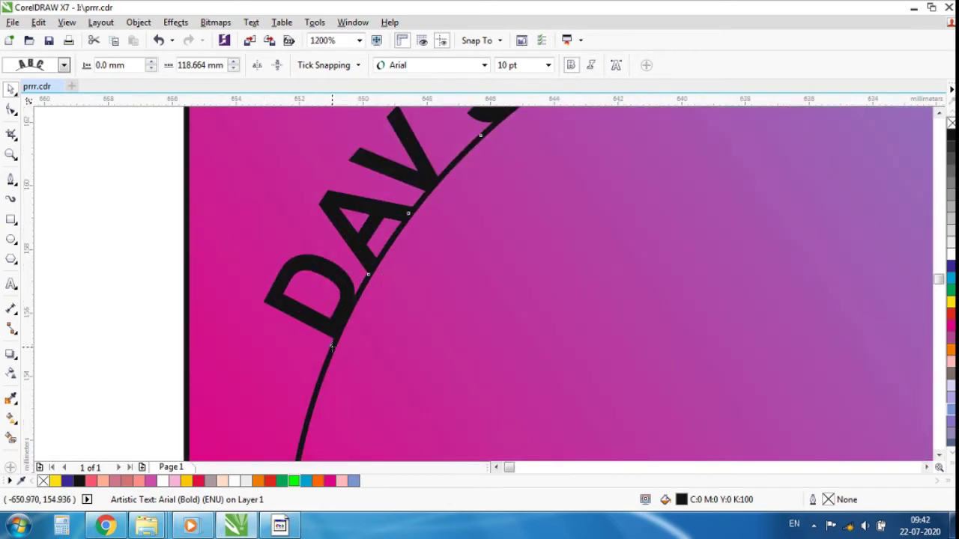
{"action": "scroll", "coordinate": [347, 299], "scroll_direction": "down", "scroll_amount": 4}
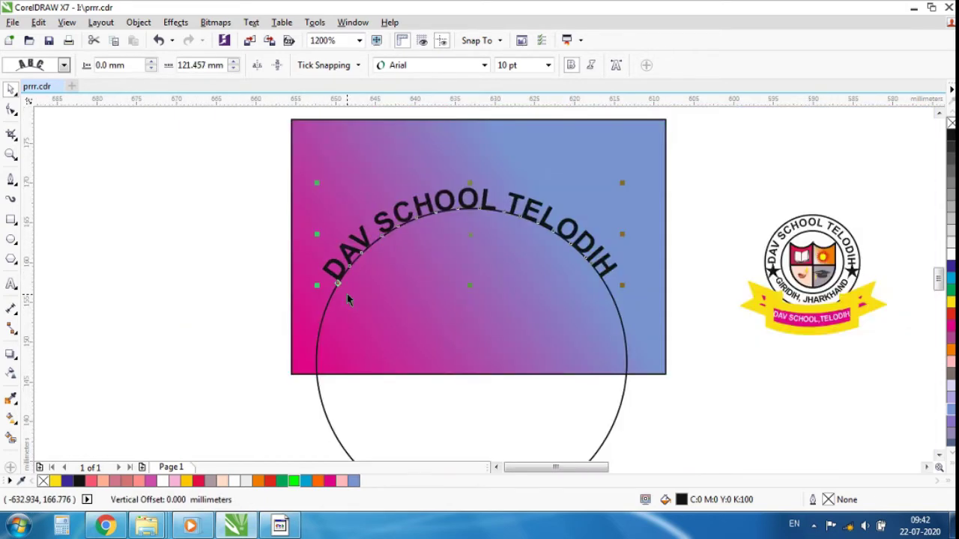
{"action": "key", "text": "Escape"}
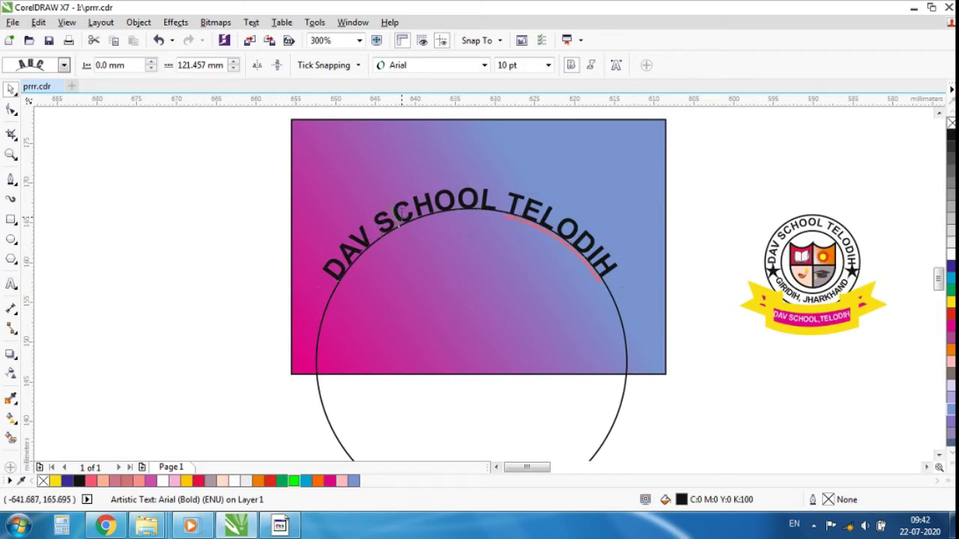
Set the size of the whole curved DAV SCHOOL TELODIH text to 14 pt.
{"action": "left_click", "coordinate": [402, 215]}
{"action": "key", "text": "ctrl+a"}
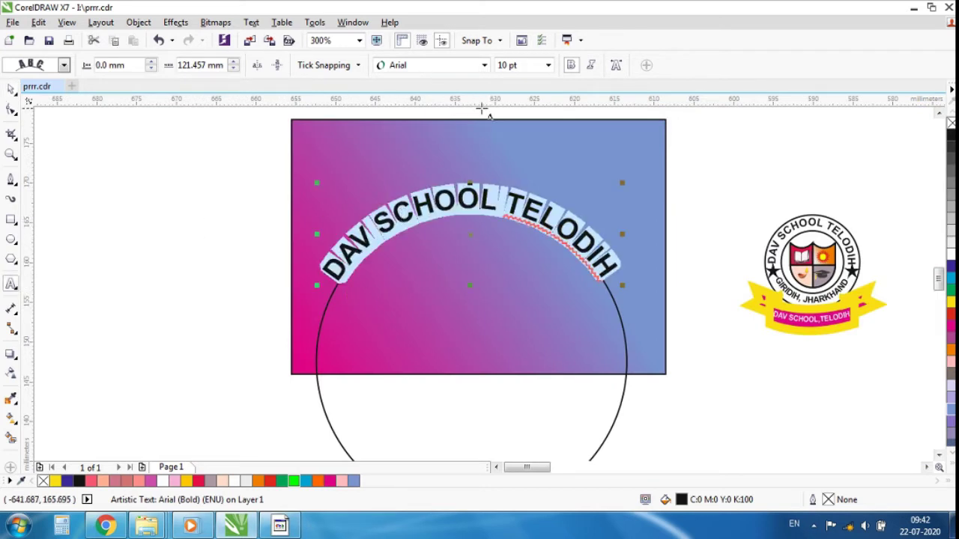
{"action": "left_click", "coordinate": [548, 65]}
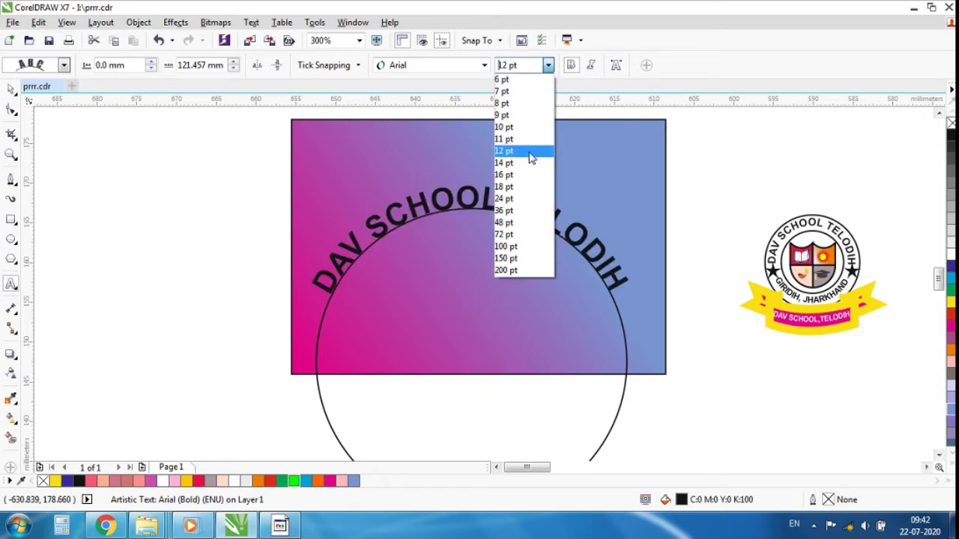
{"action": "left_click", "coordinate": [526, 164]}
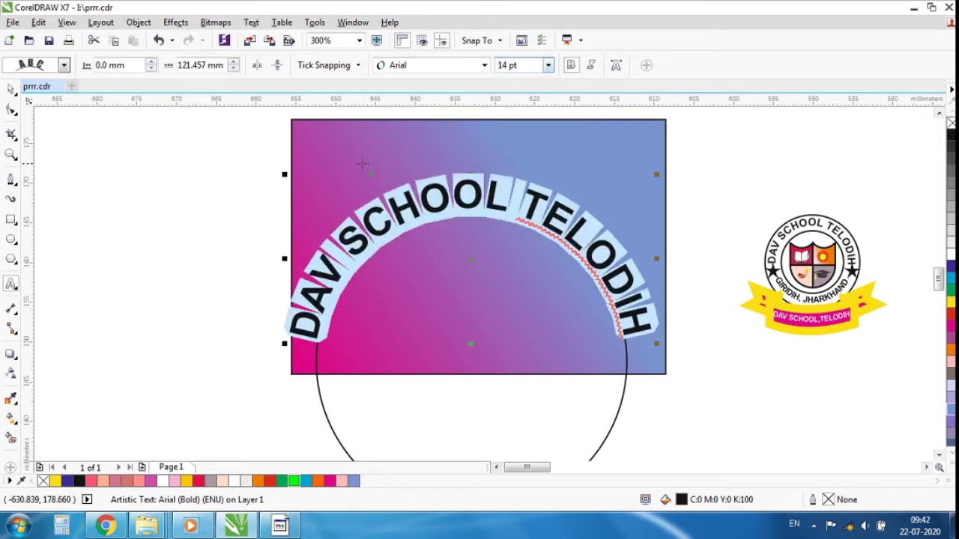
{"action": "key", "text": "space"}
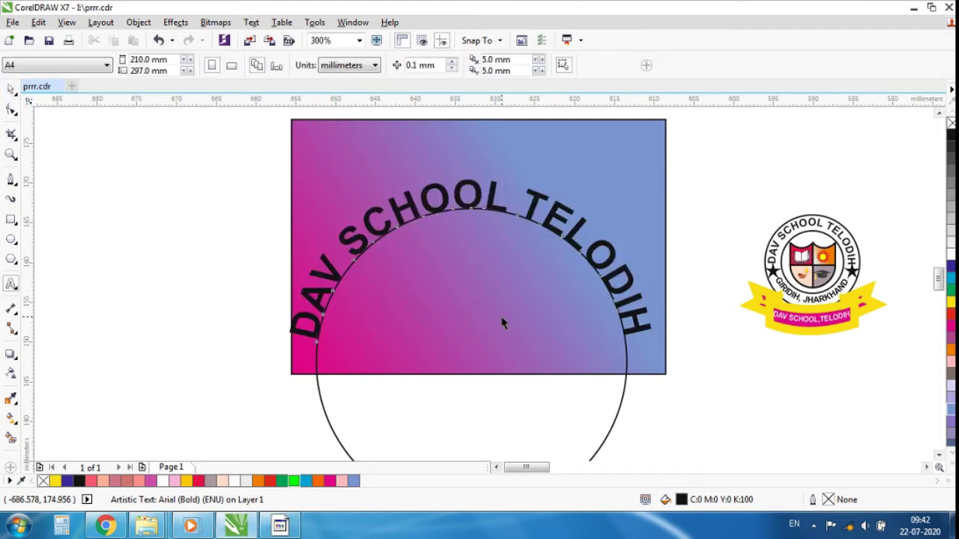
Move the circle with its curved text up so the school name sits near the belt rectangle's upper edge.
{"action": "left_click", "coordinate": [490, 319]}
{"action": "left_click", "coordinate": [491, 318]}
{"action": "left_click_drag", "start_coordinate": [493, 316], "coordinate": [498, 294]}
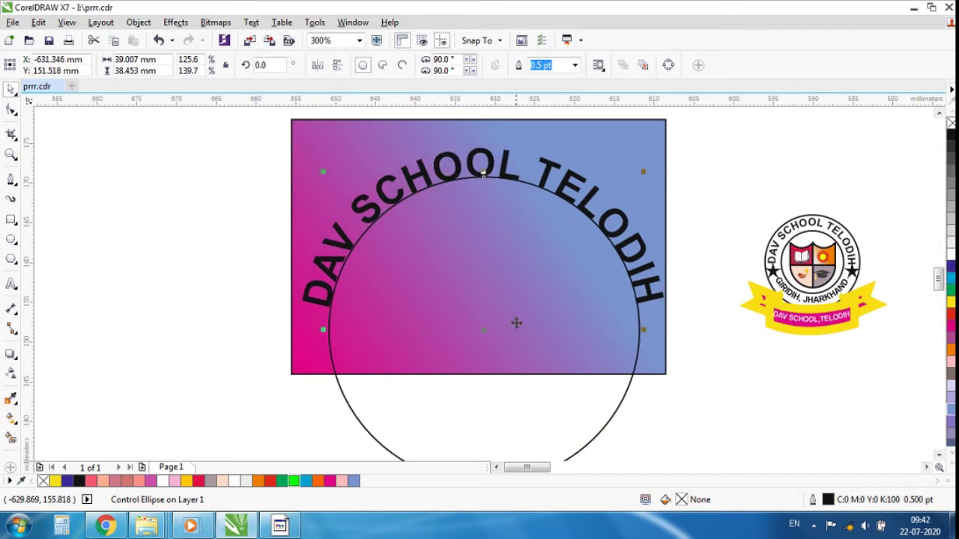
{"action": "scroll", "coordinate": [517, 318], "scroll_direction": "down", "scroll_amount": 2}
{"action": "scroll", "coordinate": [514, 317], "scroll_direction": "up", "scroll_amount": 2}
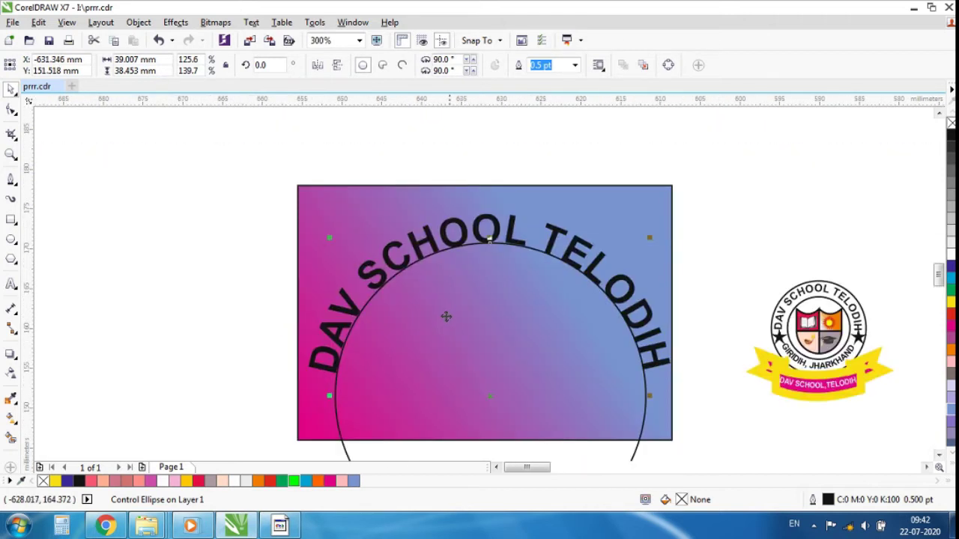
{"action": "left_click", "coordinate": [537, 349]}
{"action": "left_click_drag", "start_coordinate": [523, 352], "coordinate": [523, 341]}
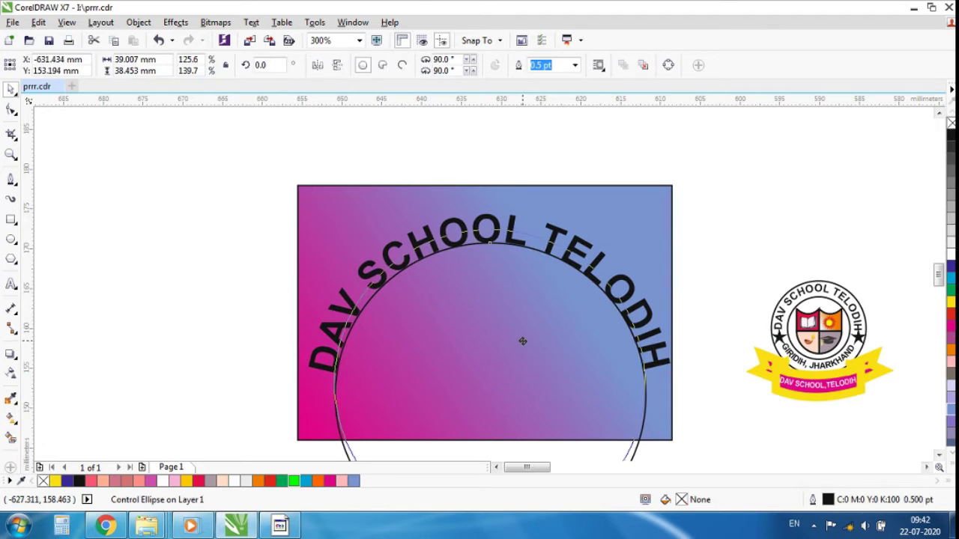
{"action": "left_click", "coordinate": [759, 221]}
Remove the outline of the circle that carries the school name text.
{"action": "scroll", "coordinate": [505, 368], "scroll_direction": "down", "scroll_amount": 1}
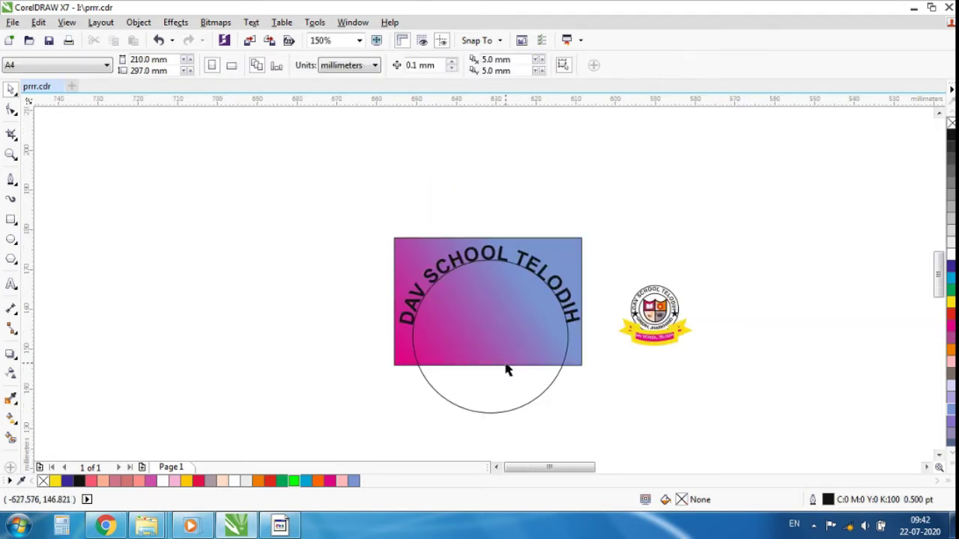
{"action": "scroll", "coordinate": [487, 327], "scroll_direction": "up", "scroll_amount": 1}
{"action": "left_click", "coordinate": [488, 324]}
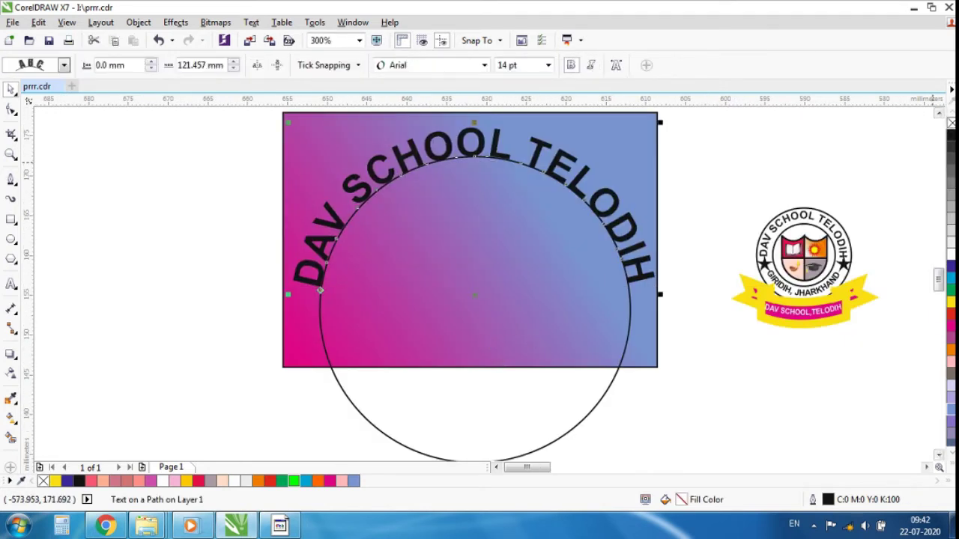
{"action": "right_click", "coordinate": [950, 122]}
{"action": "left_click", "coordinate": [787, 186]}
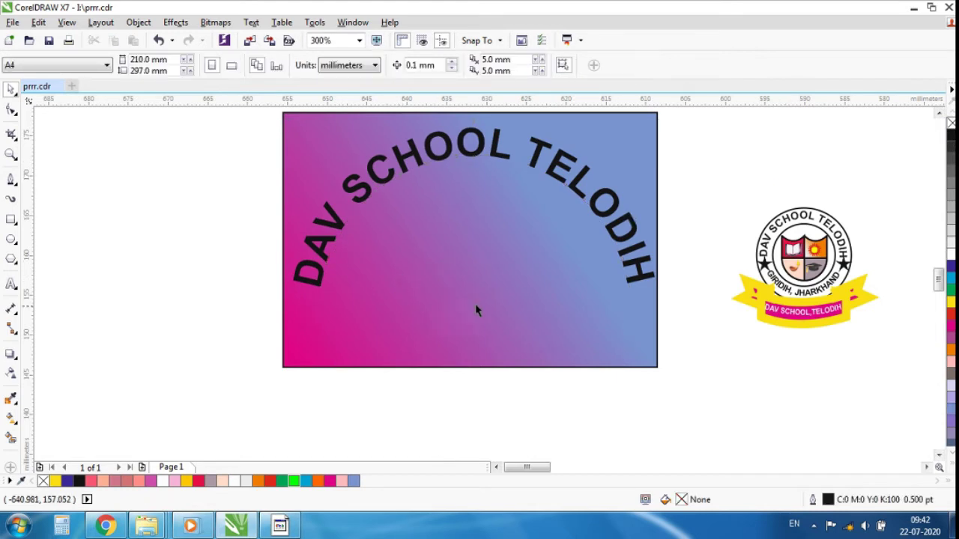
Duplicate the gradient rectangle as a full-width strip about 4 mm high along its bottom edge.
{"action": "left_click", "coordinate": [337, 340]}
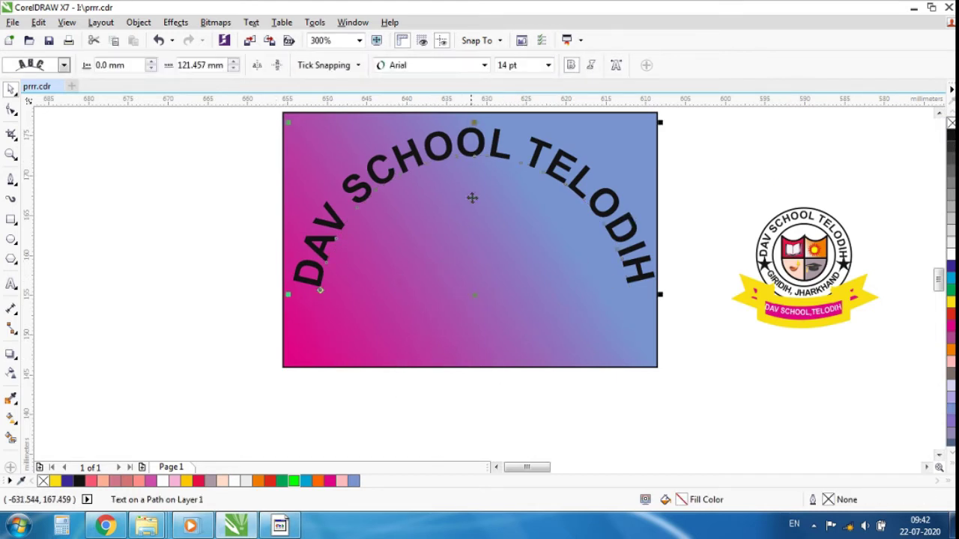
{"action": "scroll", "coordinate": [471, 197], "scroll_direction": "down", "scroll_amount": 2}
{"action": "scroll", "coordinate": [487, 191], "scroll_direction": "up", "scroll_amount": 3}
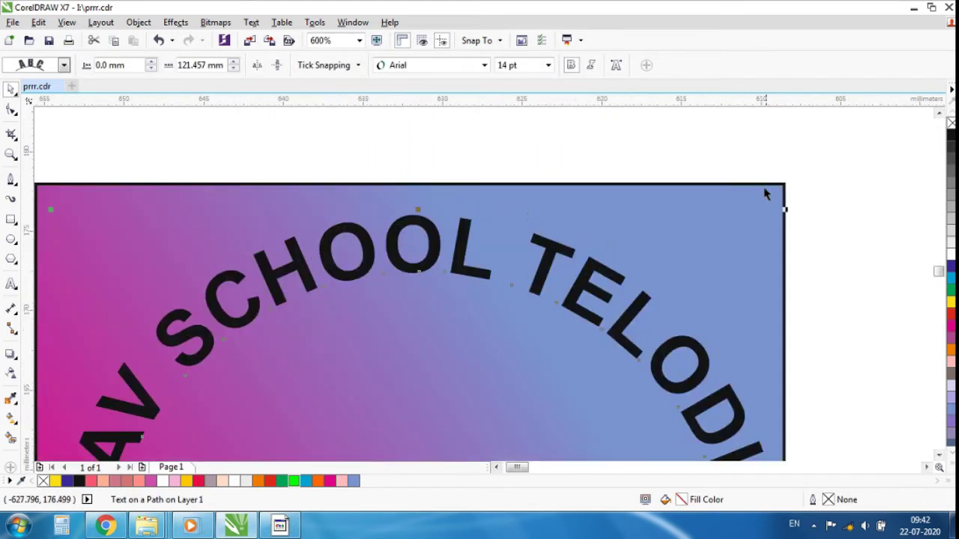
{"action": "left_click", "coordinate": [755, 188]}
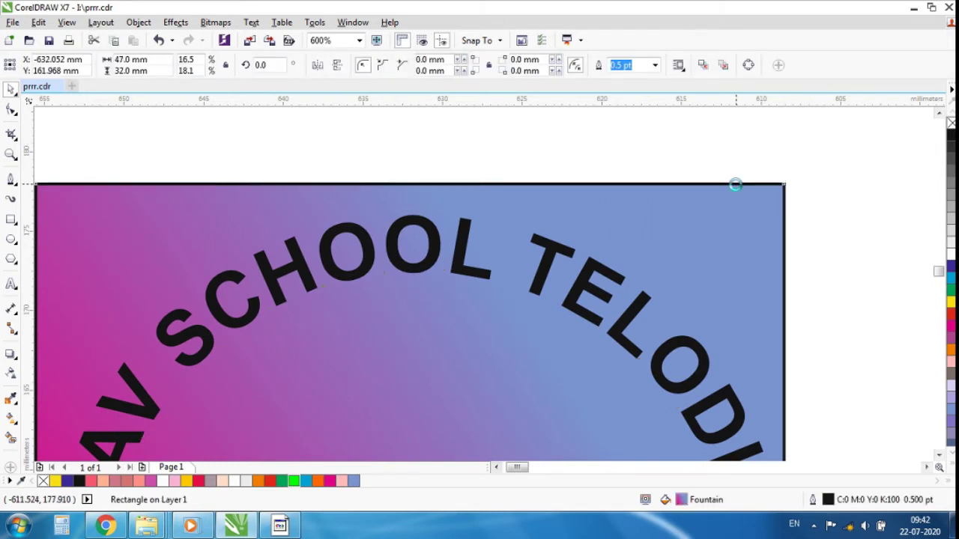
{"action": "left_click_drag", "start_coordinate": [410, 177], "coordinate": [411, 424]}
{"action": "scroll", "coordinate": [452, 256], "scroll_direction": "down", "scroll_amount": 3}
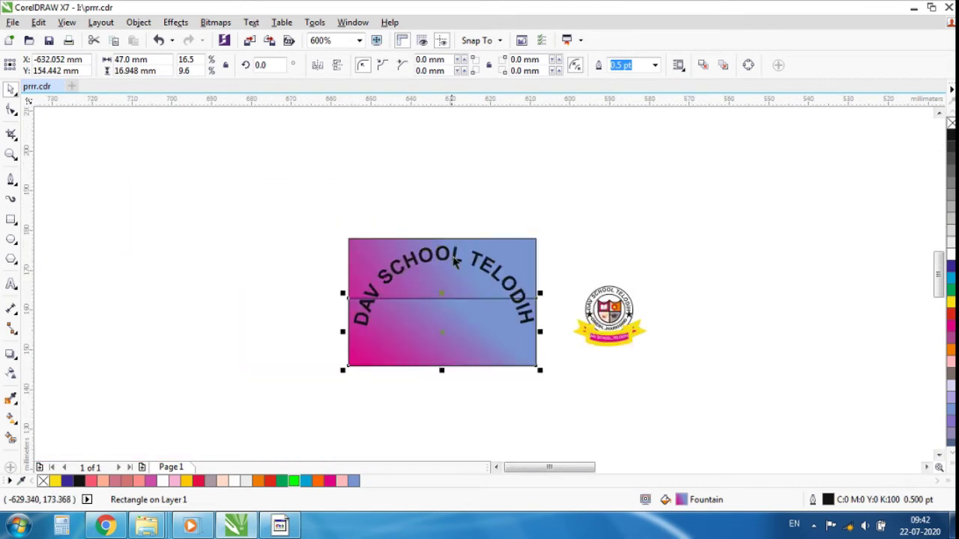
{"action": "scroll", "coordinate": [437, 310], "scroll_direction": "up", "scroll_amount": 3}
{"action": "scroll", "coordinate": [437, 233], "scroll_direction": "down", "scroll_amount": 3}
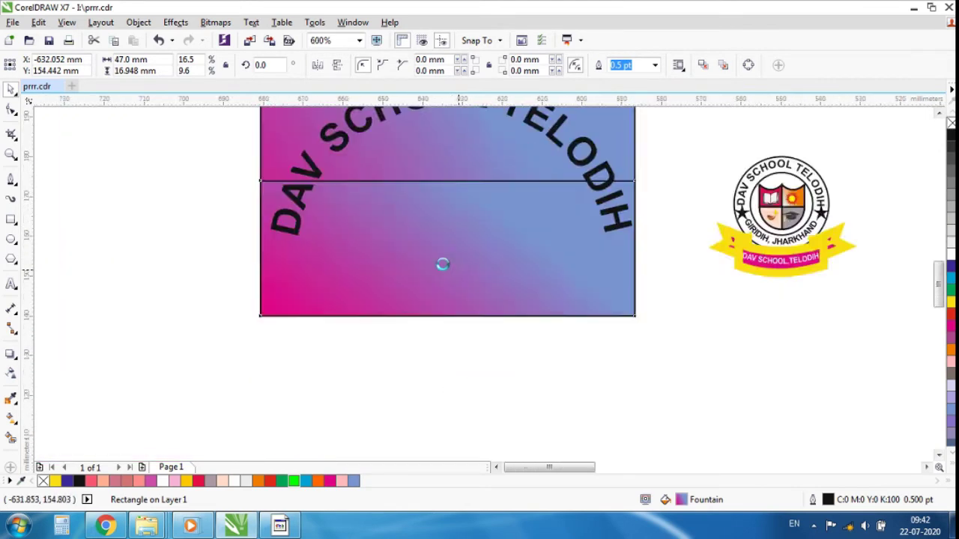
{"action": "left_click_drag", "start_coordinate": [453, 220], "coordinate": [452, 271]}
{"action": "scroll", "coordinate": [438, 282], "scroll_direction": "up", "scroll_amount": 2}
{"action": "left_click", "coordinate": [437, 370]}
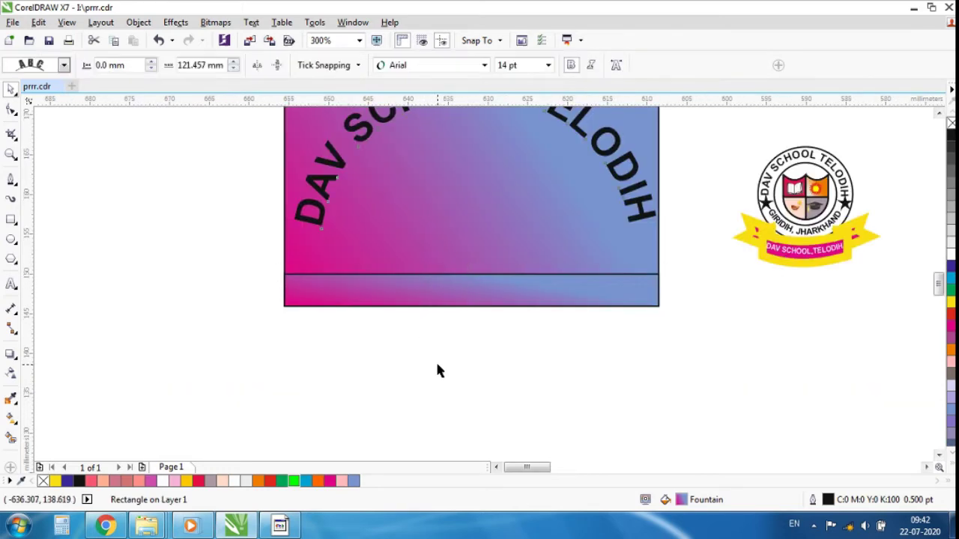
Extend the bottom strip upward to about 6 mm high and fill it with white.
{"action": "scroll", "coordinate": [472, 278], "scroll_direction": "up", "scroll_amount": 3}
{"action": "left_click", "coordinate": [481, 257]}
{"action": "scroll", "coordinate": [460, 278], "scroll_direction": "down", "scroll_amount": 3}
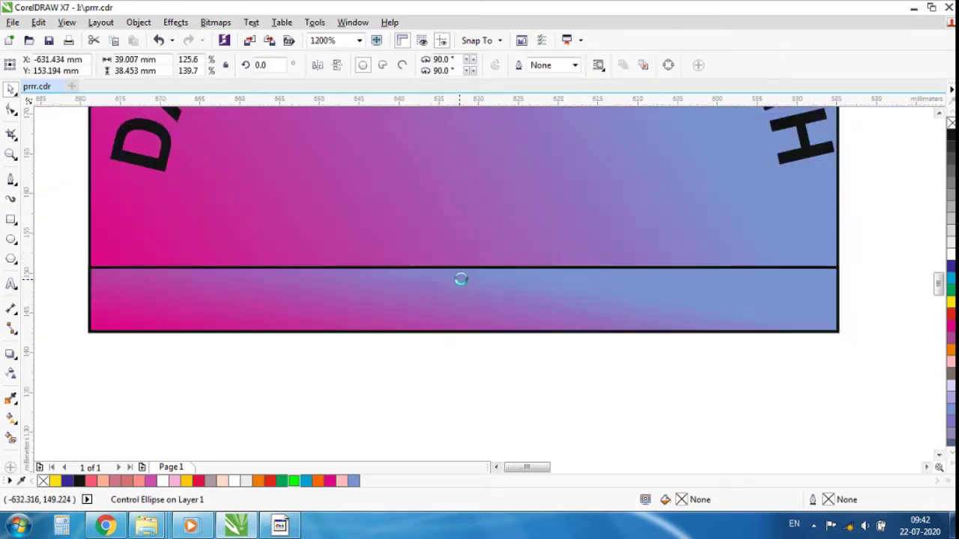
{"action": "left_click", "coordinate": [243, 257]}
{"action": "left_click", "coordinate": [473, 257]}
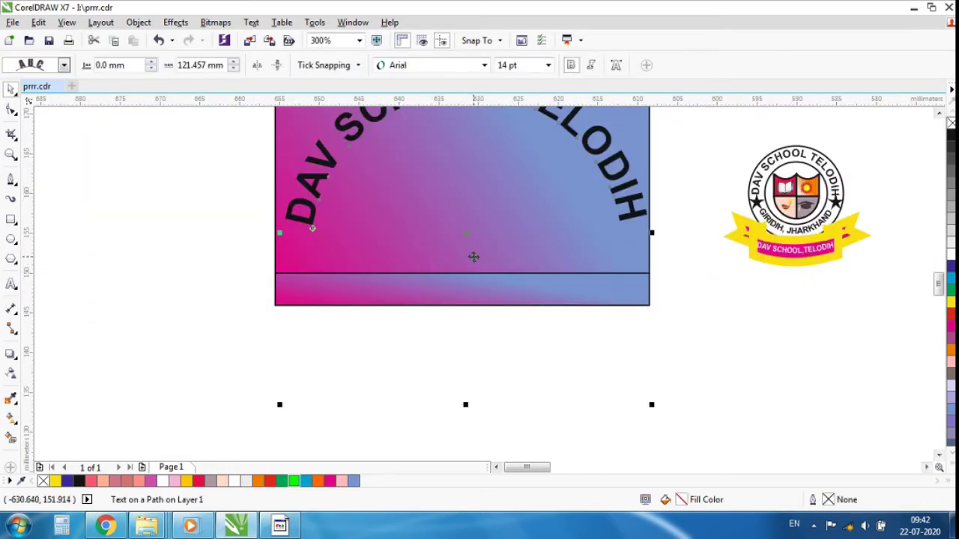
{"action": "left_click", "coordinate": [455, 279]}
{"action": "left_click", "coordinate": [276, 275]}
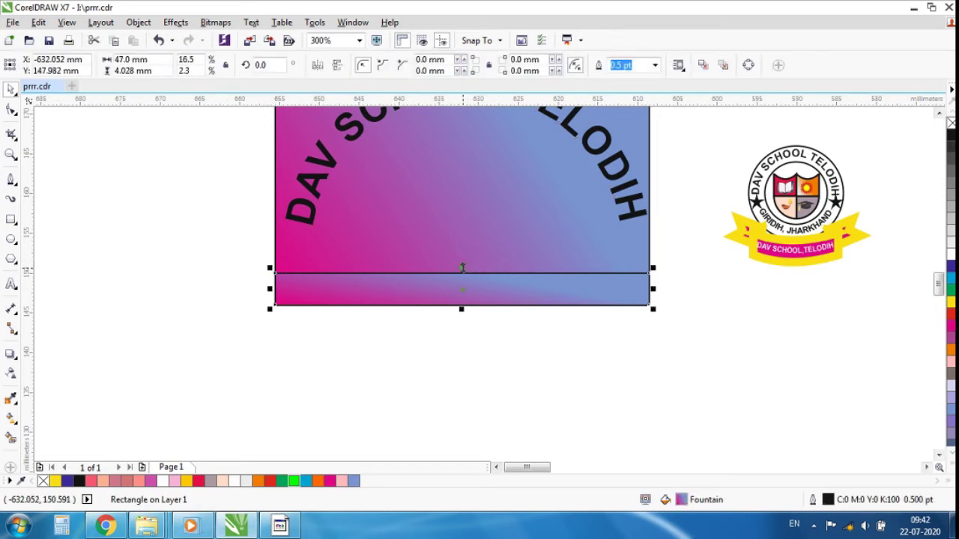
{"action": "left_click_drag", "start_coordinate": [462, 268], "coordinate": [463, 253]}
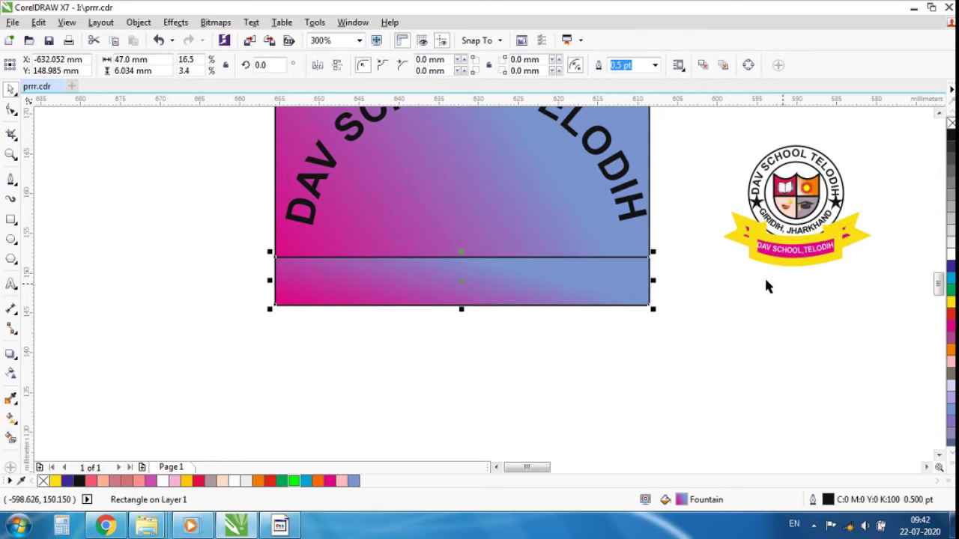
{"action": "left_click", "coordinate": [950, 255]}
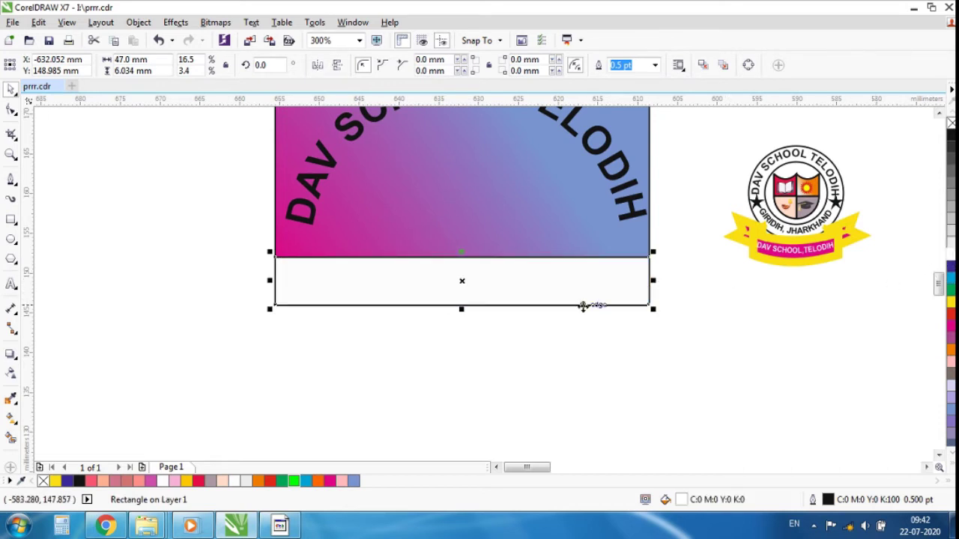
{"action": "left_click", "coordinate": [742, 307]}
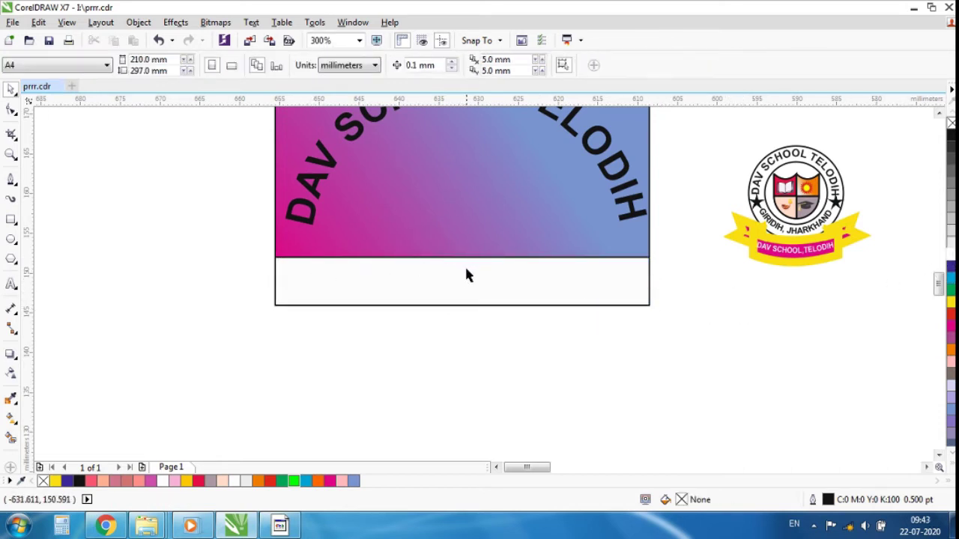
Try the school logo on the gradient beneath the curved text and move it back beside the rectangle.
{"action": "left_click_drag", "start_coordinate": [720, 136], "coordinate": [898, 285]}
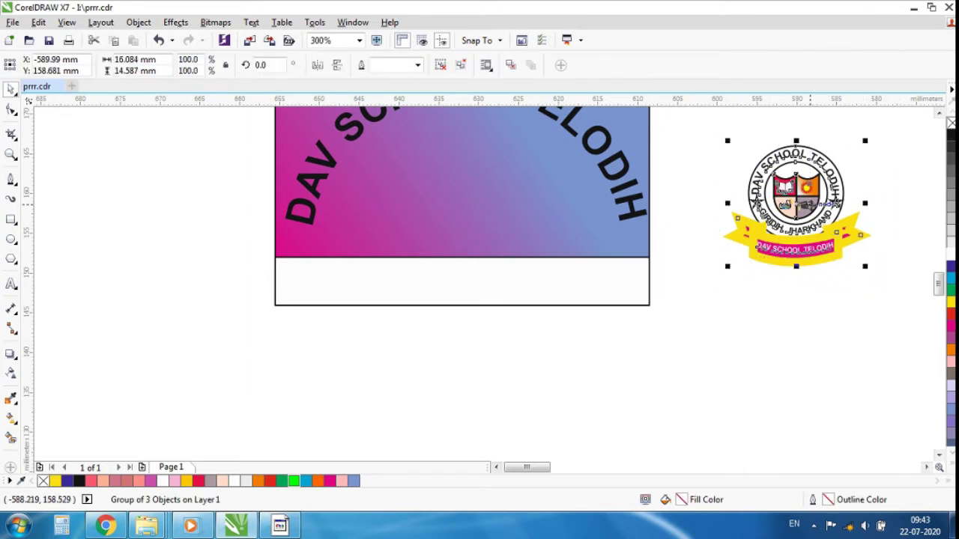
{"action": "left_click_drag", "start_coordinate": [808, 200], "coordinate": [478, 185]}
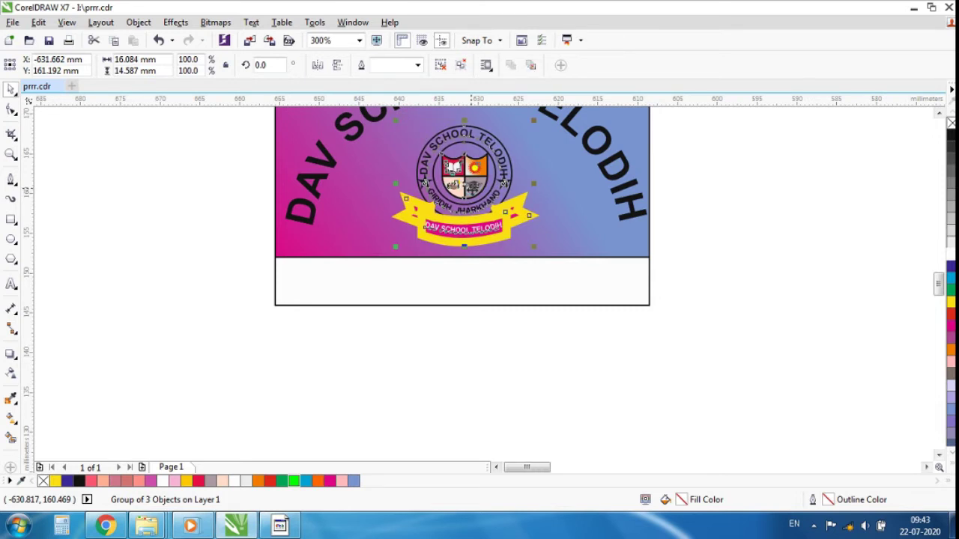
{"action": "left_click", "coordinate": [741, 178]}
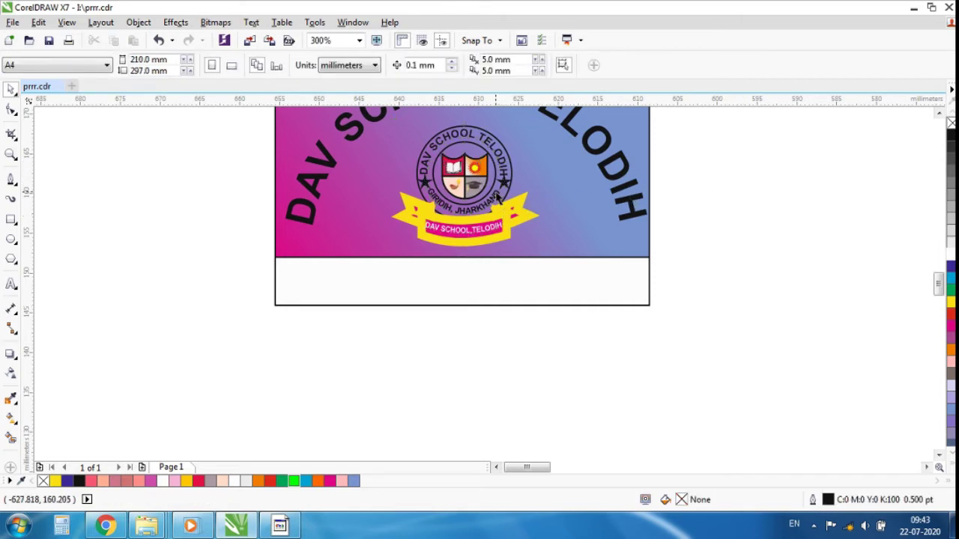
{"action": "left_click", "coordinate": [472, 183]}
{"action": "left_click_drag", "start_coordinate": [471, 183], "coordinate": [777, 179]}
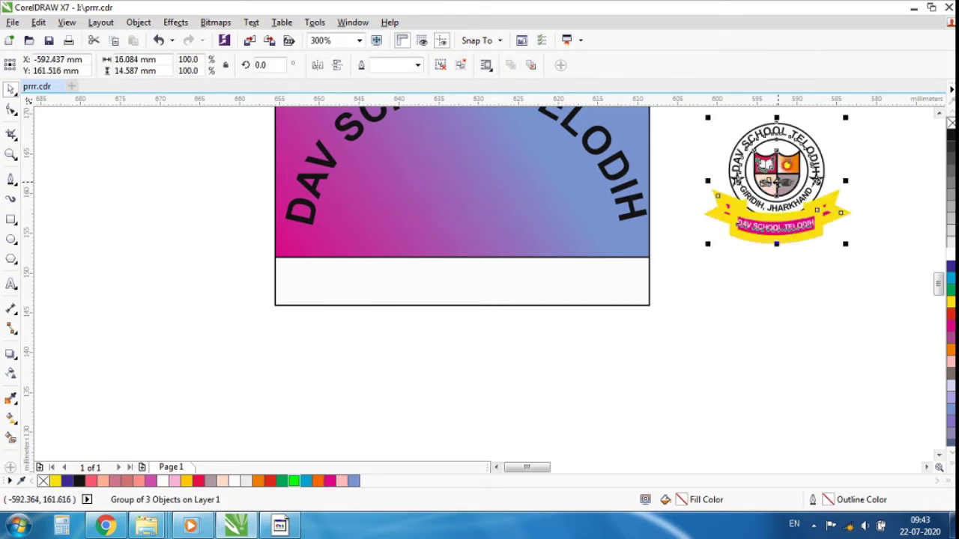
{"action": "left_click", "coordinate": [10, 240]}
{"action": "left_click_drag", "start_coordinate": [432, 150], "coordinate": [498, 209]}
{"action": "key", "text": "Delete"}
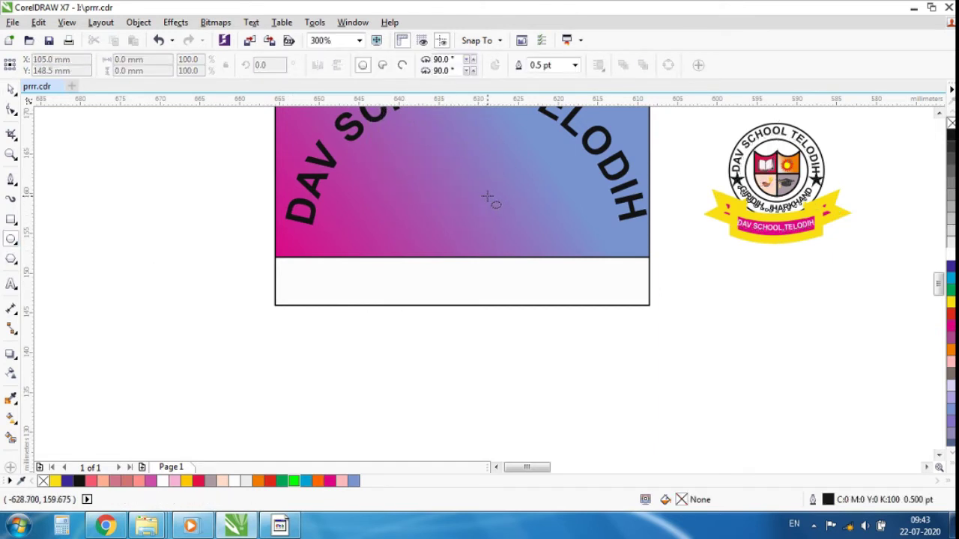
Draw a circle about 9.6 mm across and place it centred beneath the curved school name.
{"action": "scroll", "coordinate": [480, 213], "scroll_direction": "down", "scroll_amount": 1}
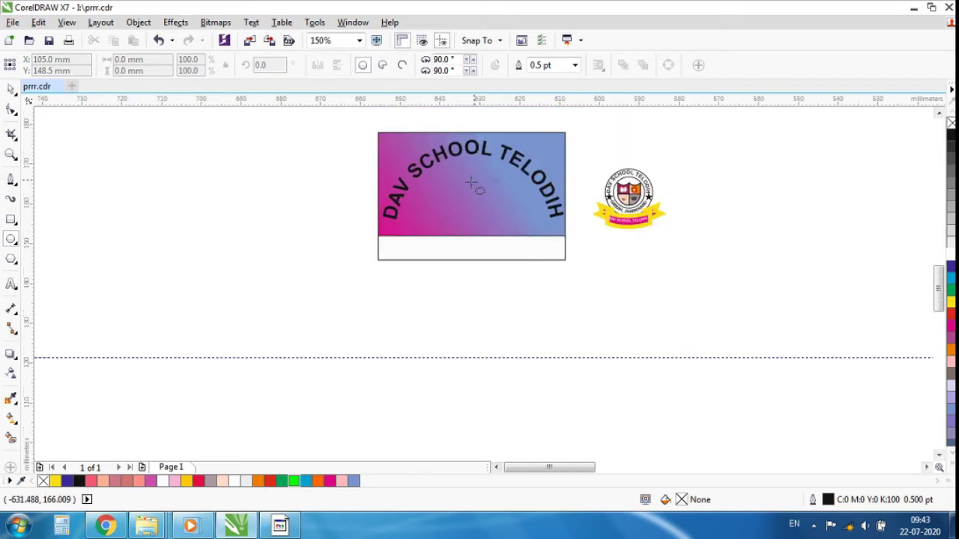
{"action": "scroll", "coordinate": [470, 183], "scroll_direction": "up", "scroll_amount": 2}
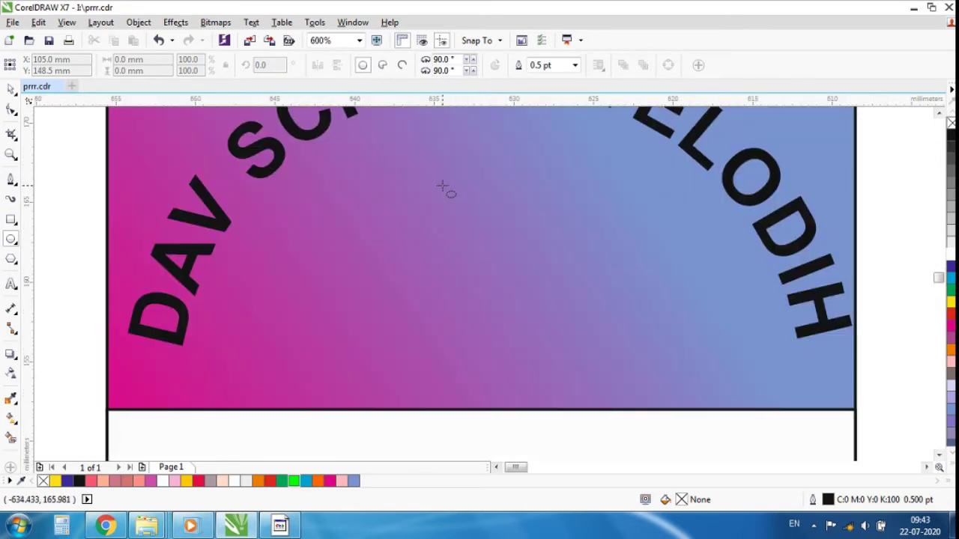
{"action": "left_click_drag", "start_coordinate": [442, 186], "coordinate": [592, 324]}
{"action": "left_click_drag", "start_coordinate": [515, 257], "coordinate": [493, 230]}
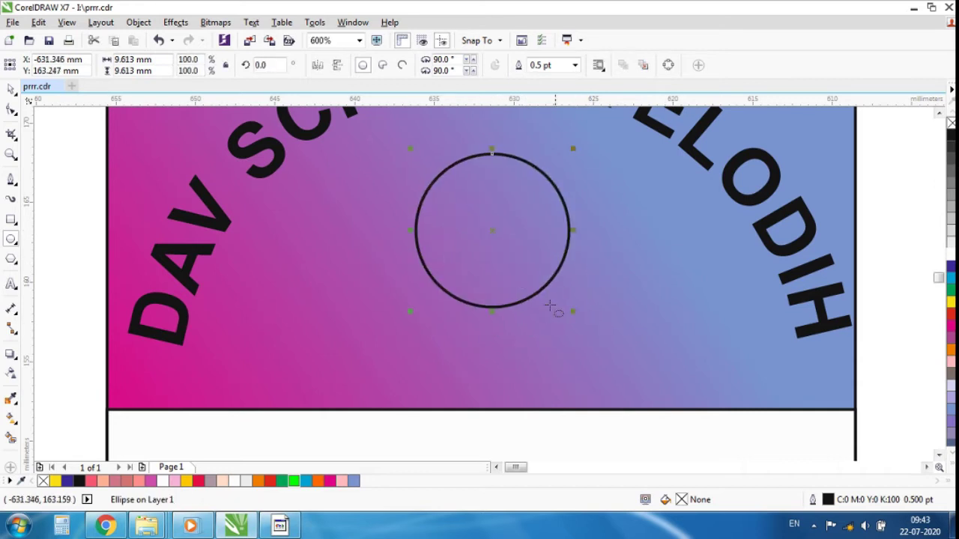
Enlarge the new circle about its centre to about 17 mm across and fill it with white.
{"action": "left_click_drag", "start_coordinate": [575, 309], "coordinate": [608, 347]}
{"action": "left_click", "coordinate": [949, 255]}
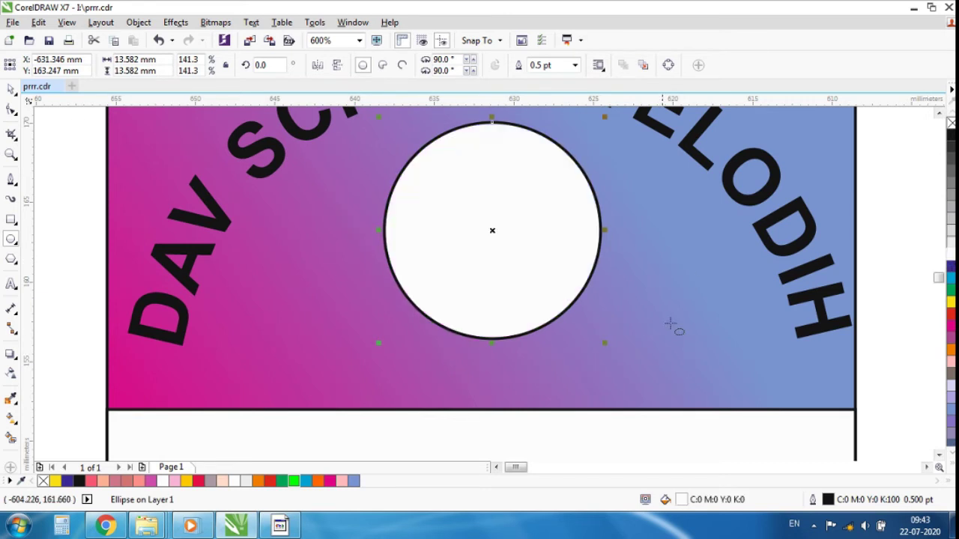
{"action": "left_click_drag", "start_coordinate": [608, 345], "coordinate": [638, 375]}
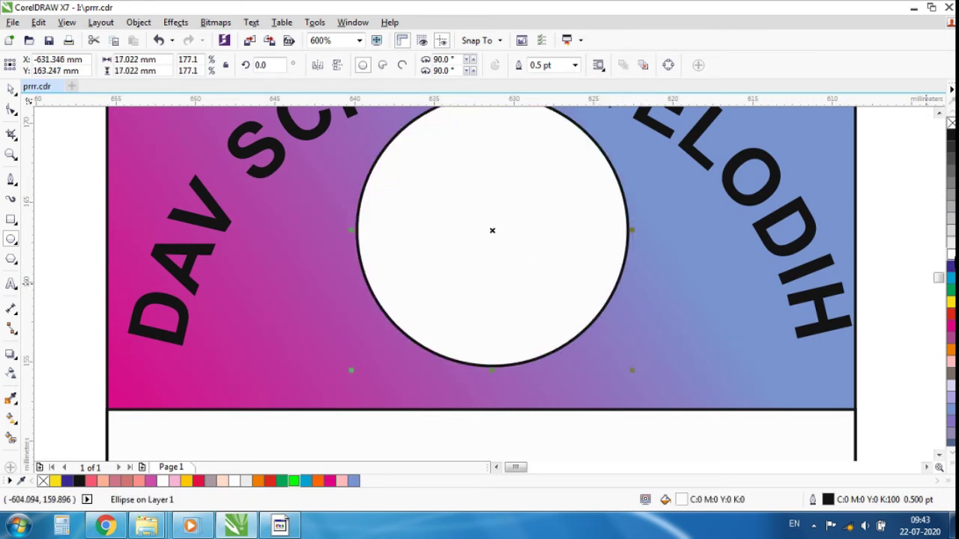
Change the black outline of the circle beneath the curved school name to white and deselect it.
{"action": "right_click", "coordinate": [950, 255]}
{"action": "scroll", "coordinate": [407, 253], "scroll_direction": "down", "scroll_amount": 2}
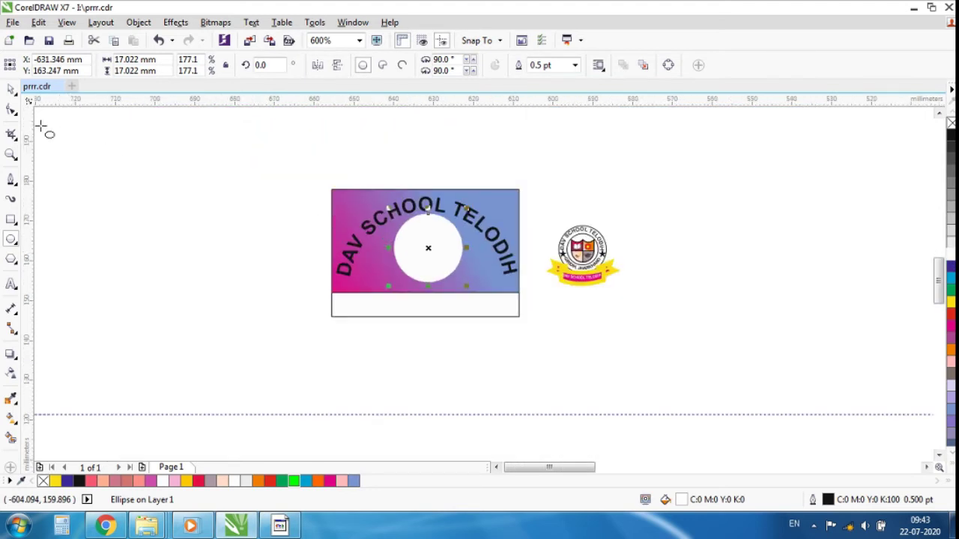
{"action": "left_click", "coordinate": [10, 88]}
{"action": "left_click", "coordinate": [205, 171]}
{"action": "scroll", "coordinate": [438, 251], "scroll_direction": "up", "scroll_amount": 1}
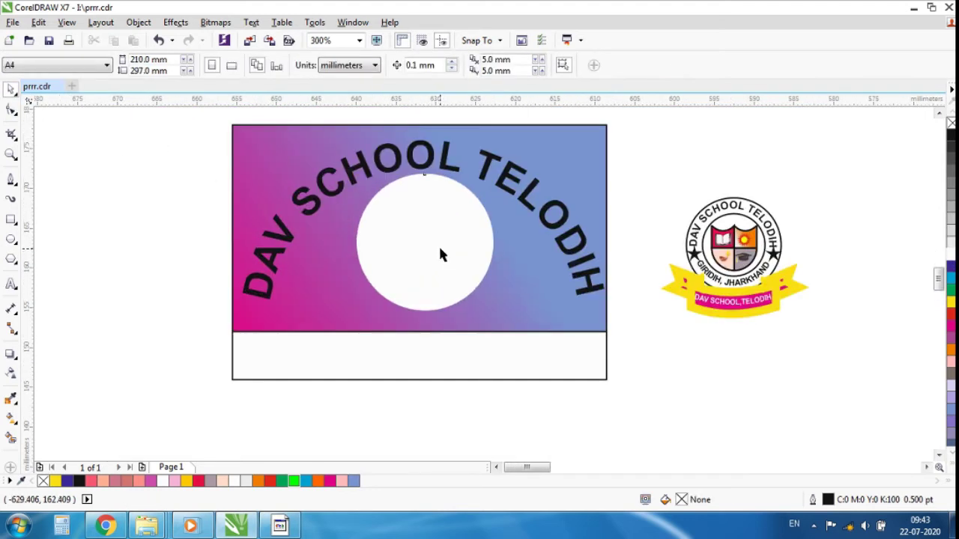
Nudge the white circle 1 mm down and 0.5 mm to the left beneath the curved school name.
{"action": "left_click", "coordinate": [440, 255]}
{"action": "key", "text": "Down"}
{"action": "key", "text": "Down"}
{"action": "key", "text": "Down"}
{"action": "key", "text": "Down"}
{"action": "key", "text": "Down"}
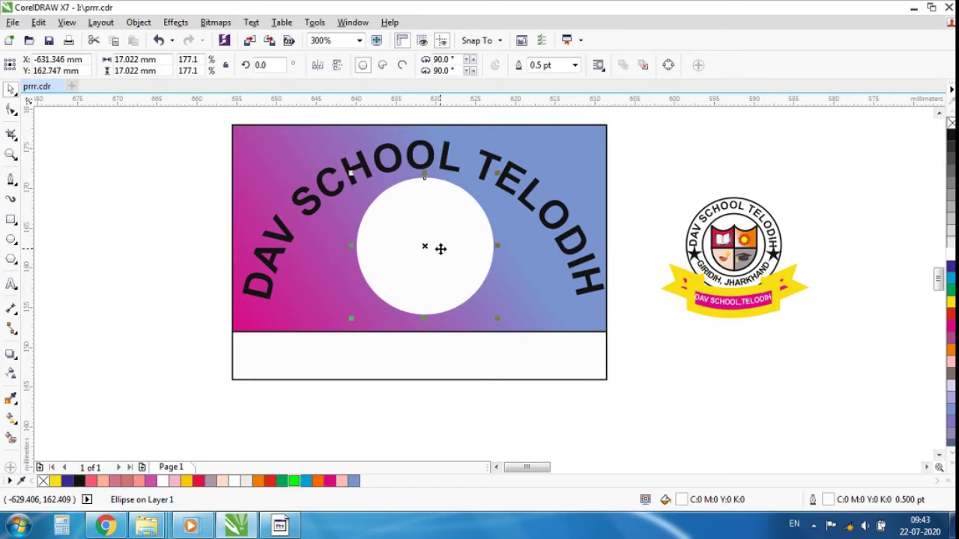
{"action": "key", "text": "Left"}
{"action": "key", "text": "Down"}
{"action": "key", "text": "Down"}
{"action": "key", "text": "Down"}
{"action": "key", "text": "Down"}
{"action": "key", "text": "Down"}
{"action": "key", "text": "Left"}
{"action": "key", "text": "Left"}
{"action": "key", "text": "Left"}
{"action": "key", "text": "Left"}
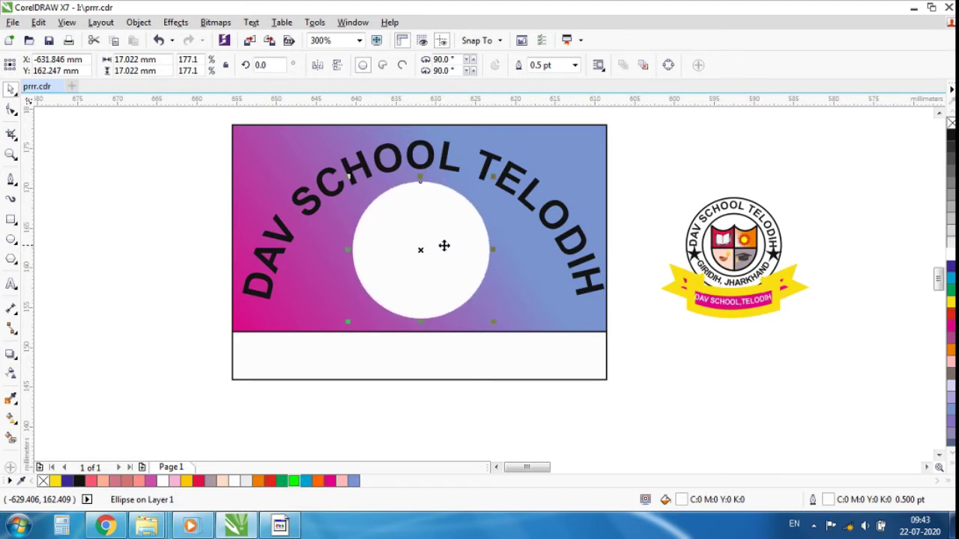
Shrink the school logo to about 10.5 mm wide and place it in the middle of the white circle.
{"action": "left_click", "coordinate": [792, 175]}
{"action": "left_click", "coordinate": [723, 255]}
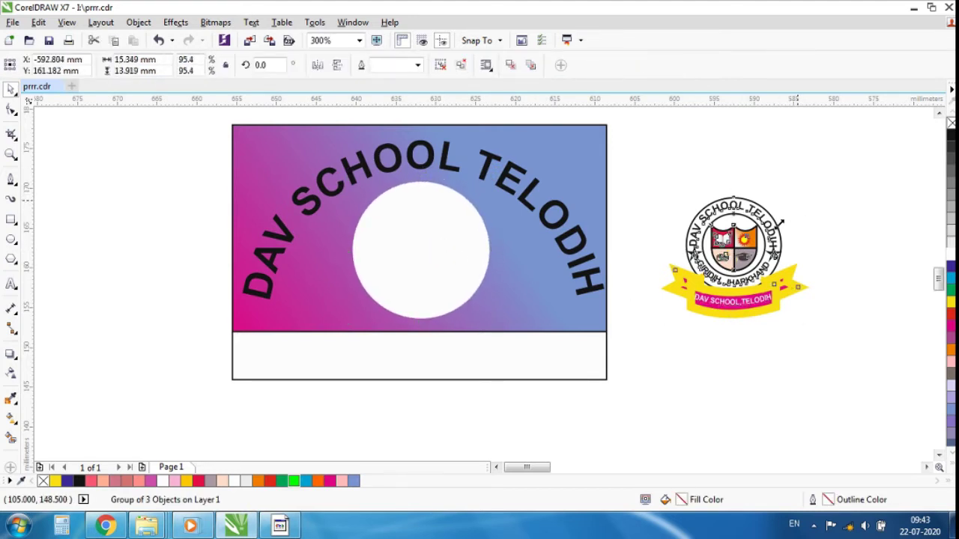
{"action": "left_click_drag", "start_coordinate": [782, 223], "coordinate": [762, 235]}
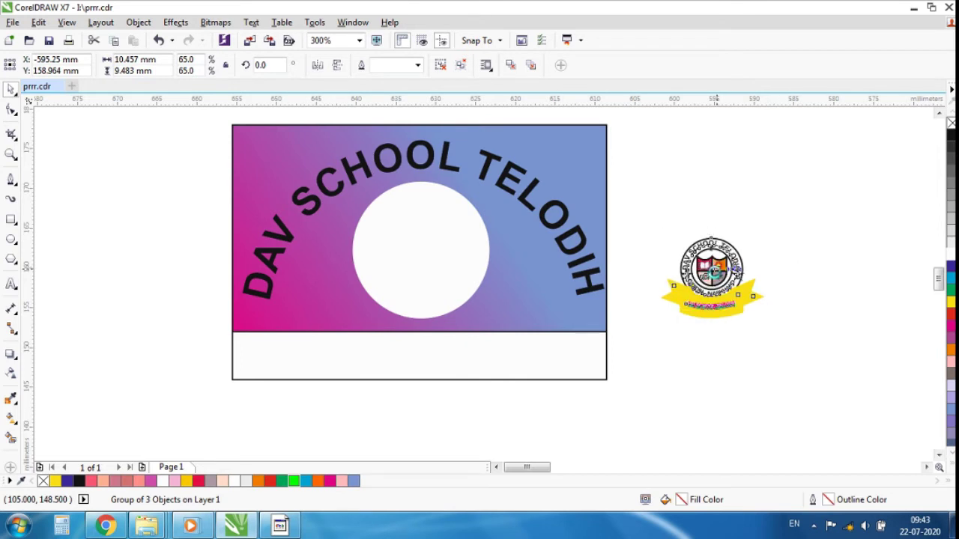
{"action": "left_click_drag", "start_coordinate": [715, 272], "coordinate": [427, 254]}
{"action": "scroll", "coordinate": [423, 255], "scroll_direction": "up", "scroll_amount": 2}
{"action": "scroll", "coordinate": [422, 256], "scroll_direction": "up", "scroll_amount": 1}
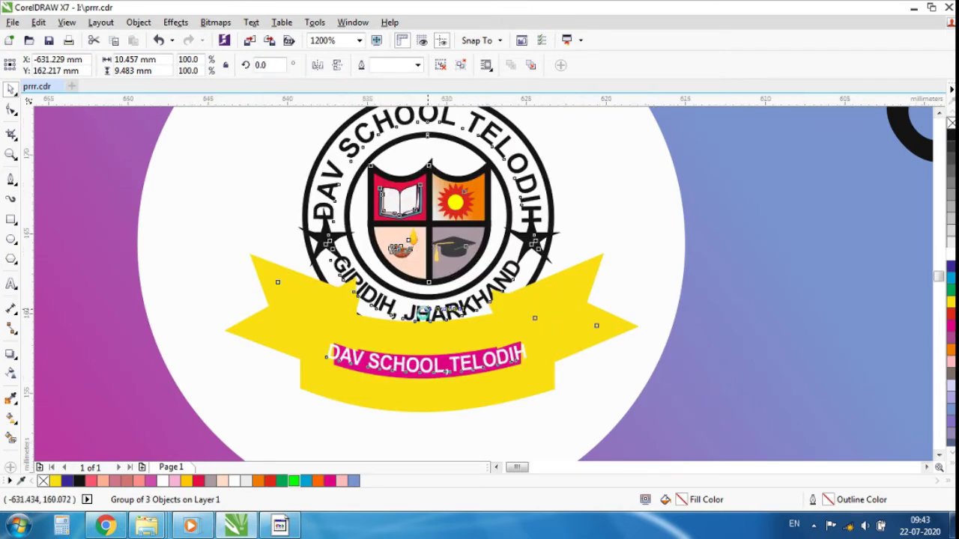
{"action": "scroll", "coordinate": [423, 313], "scroll_direction": "down", "scroll_amount": 1}
{"action": "left_click", "coordinate": [837, 269]}
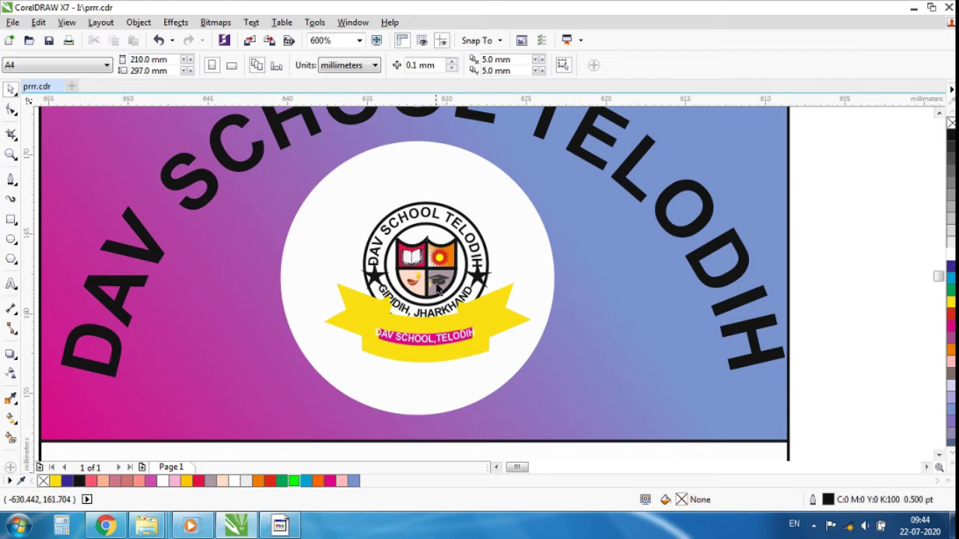
Select the logo on the white circle and ungroup all of its objects.
{"action": "left_click_drag", "start_coordinate": [867, 174], "coordinate": [306, 404]}
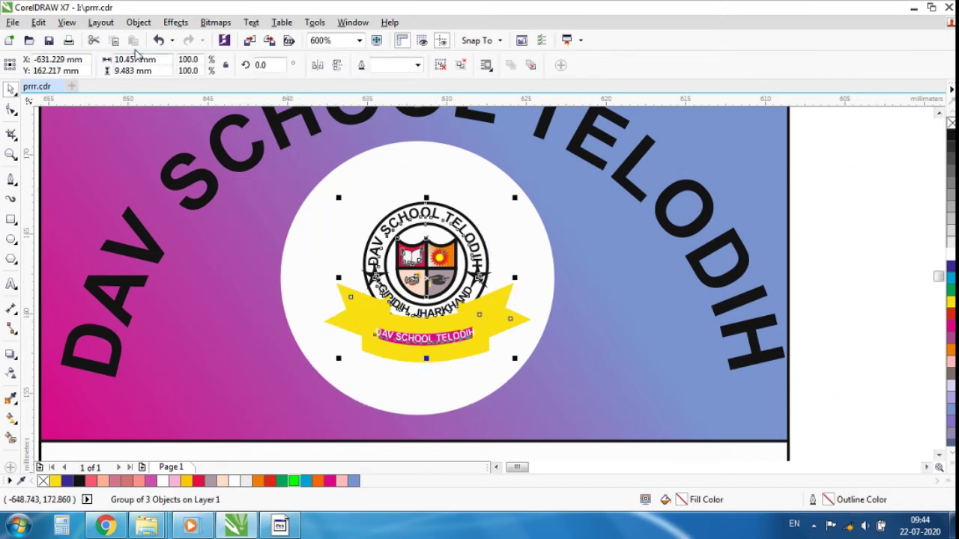
{"action": "left_click", "coordinate": [139, 22]}
{"action": "mouse_move", "coordinate": [168, 254]}
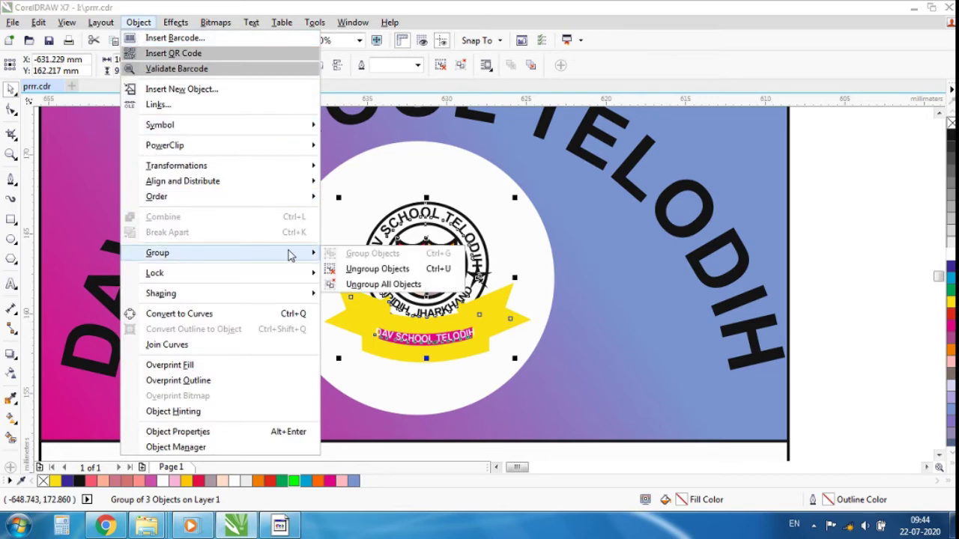
{"action": "left_click", "coordinate": [335, 283]}
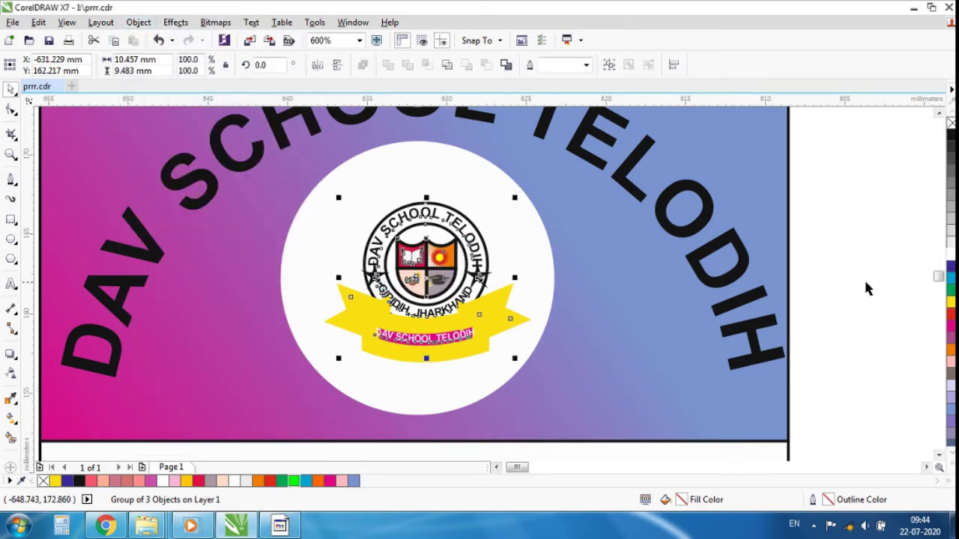
{"action": "left_click", "coordinate": [883, 231]}
Reduce the height of the logo's curved ribbon banner to about 1.3 mm and reposition it behind the white school name.
{"action": "scroll", "coordinate": [388, 334], "scroll_direction": "up", "scroll_amount": 2}
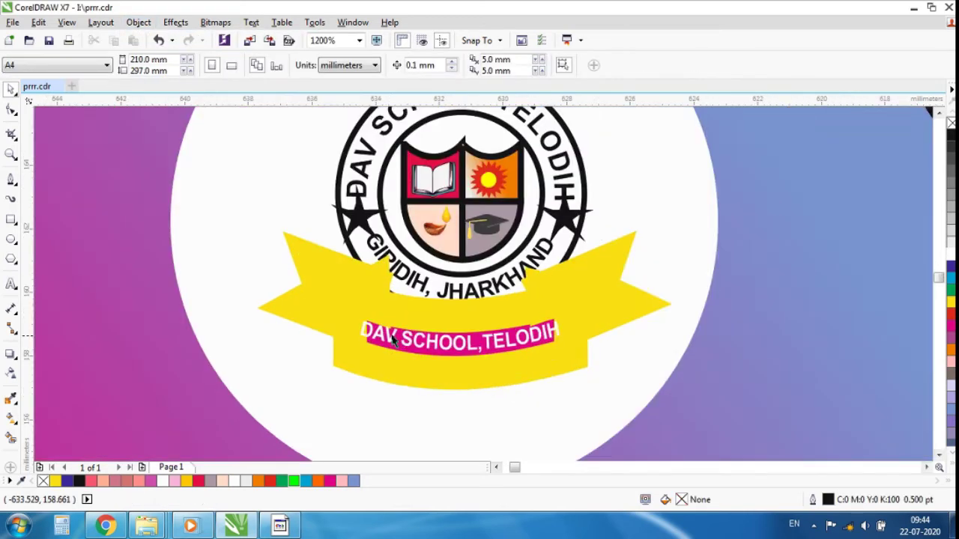
{"action": "left_click", "coordinate": [430, 331]}
{"action": "scroll", "coordinate": [428, 337], "scroll_direction": "up", "scroll_amount": 2}
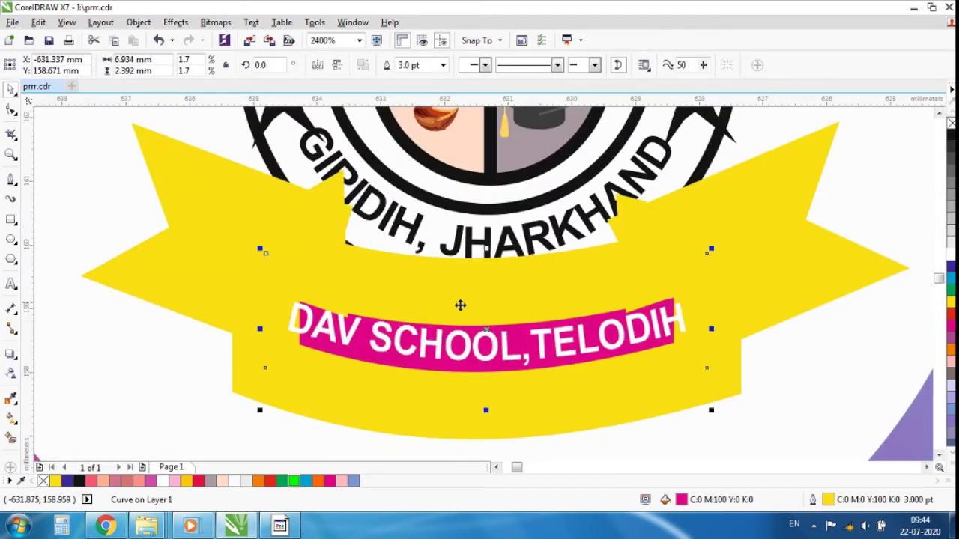
{"action": "left_click_drag", "start_coordinate": [487, 249], "coordinate": [486, 271]}
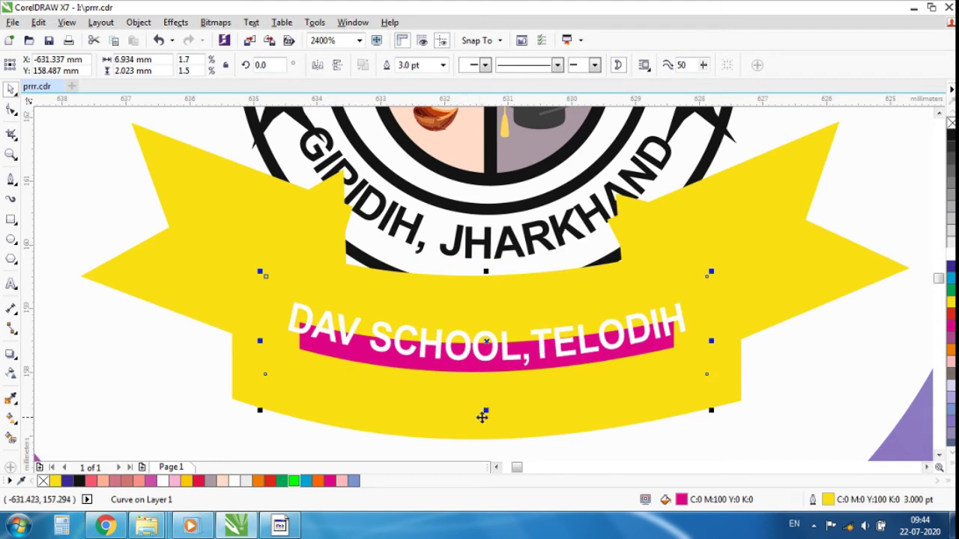
{"action": "left_click_drag", "start_coordinate": [484, 412], "coordinate": [496, 352]}
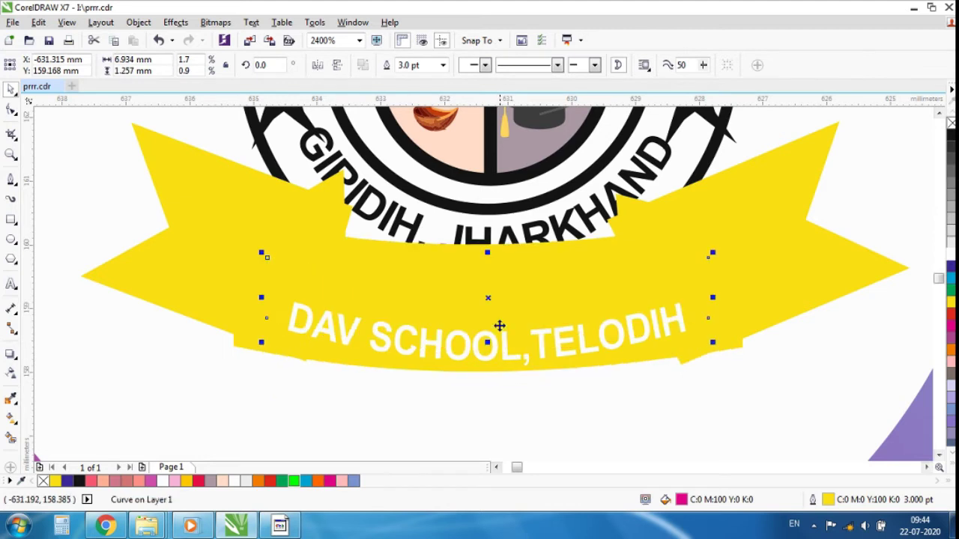
{"action": "left_click_drag", "start_coordinate": [493, 300], "coordinate": [488, 327]}
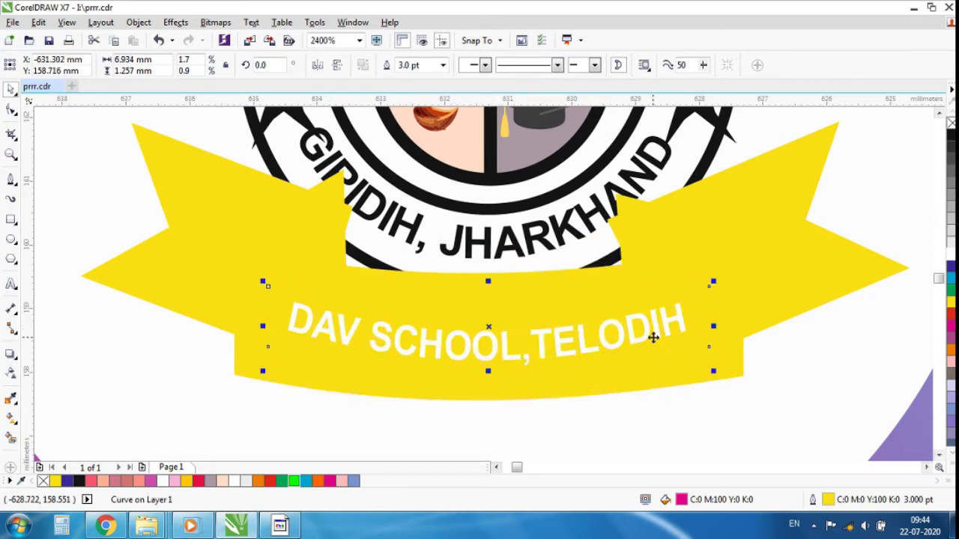
Shift the right ribbon tail slightly outward and bring it in front of the neighbouring ribbon pieces.
{"action": "key", "text": "Tab"}
{"action": "key", "text": "Tab"}
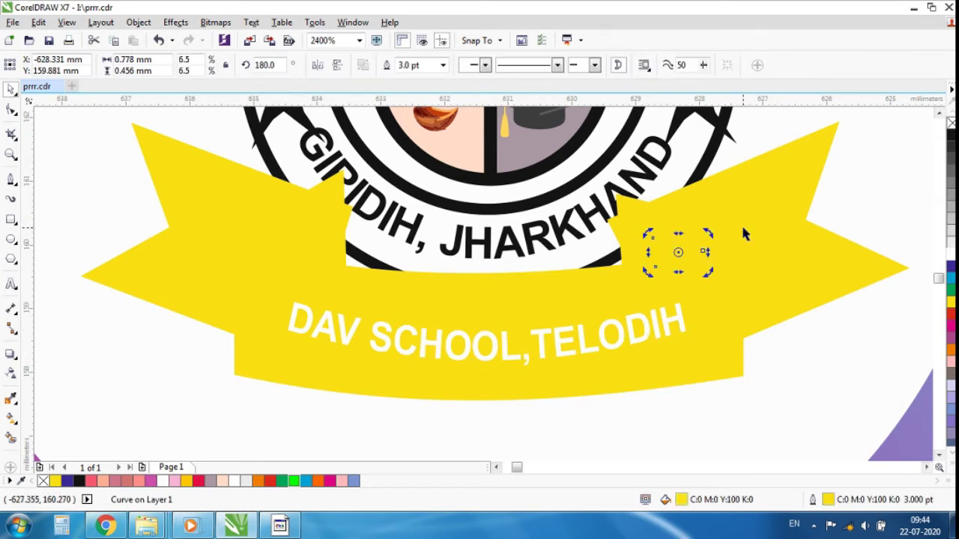
{"action": "left_click_drag", "start_coordinate": [749, 221], "coordinate": [791, 204]}
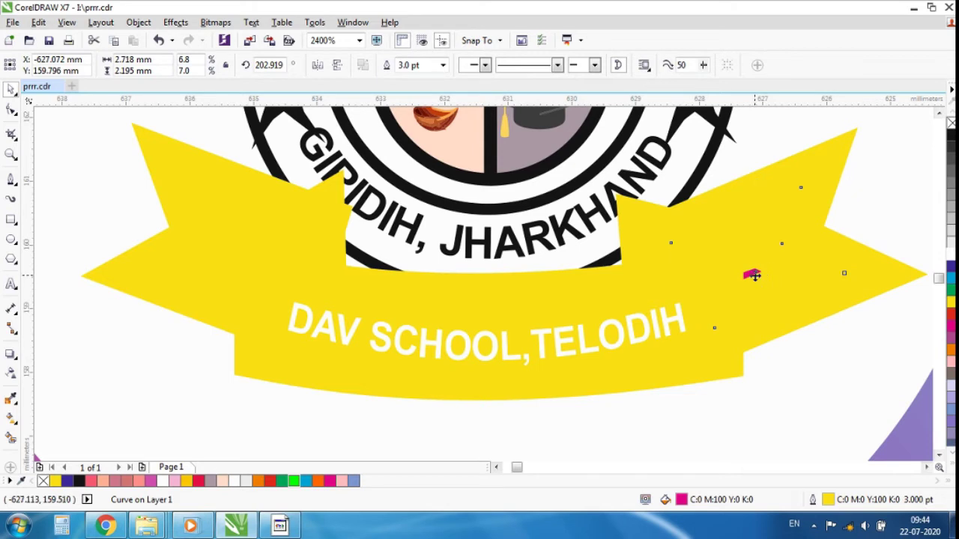
{"action": "left_click", "coordinate": [754, 274]}
{"action": "left_click", "coordinate": [585, 292]}
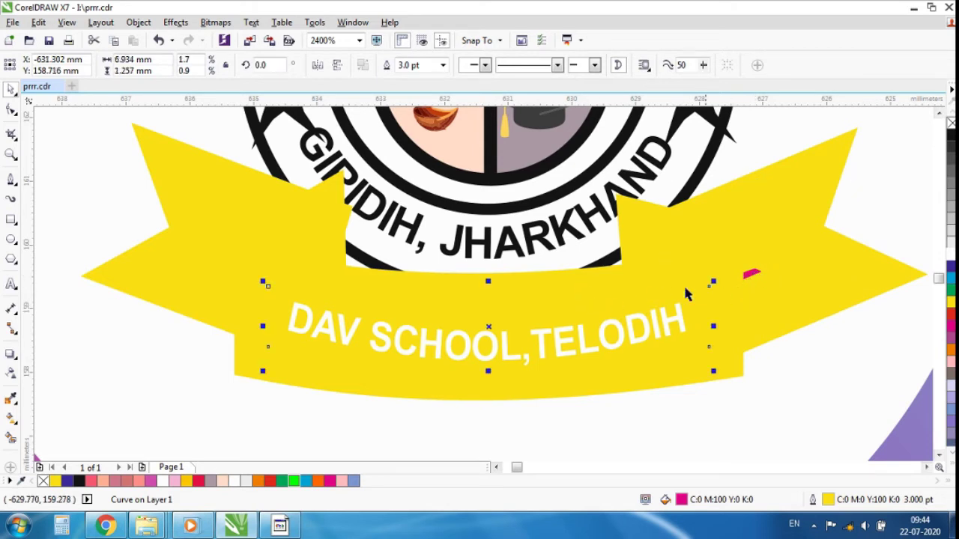
{"action": "left_click", "coordinate": [755, 276]}
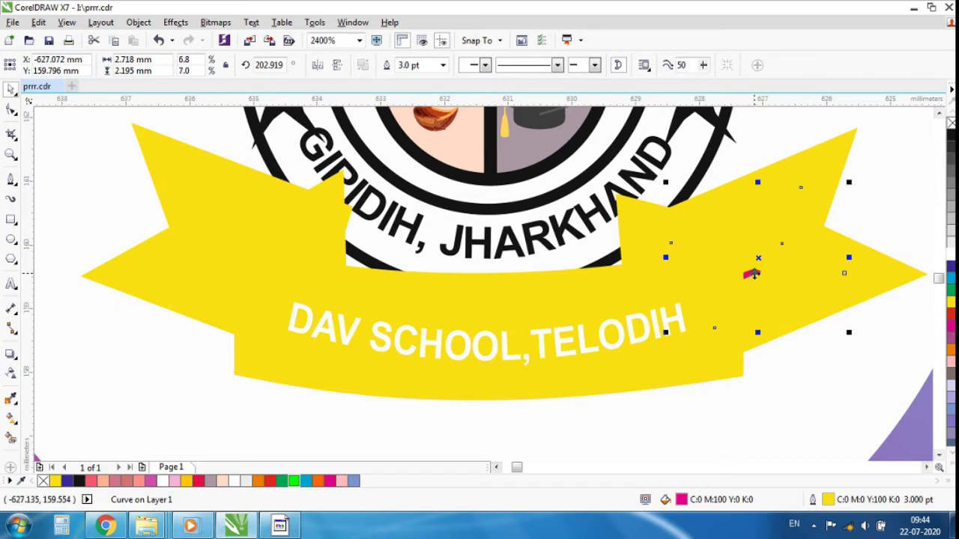
{"action": "left_click", "coordinate": [755, 274]}
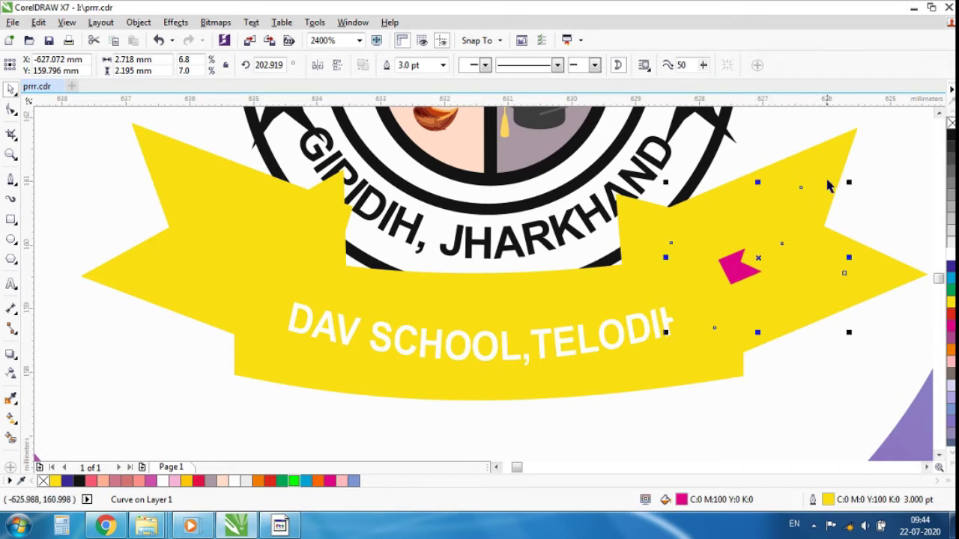
{"action": "left_click", "coordinate": [801, 168]}
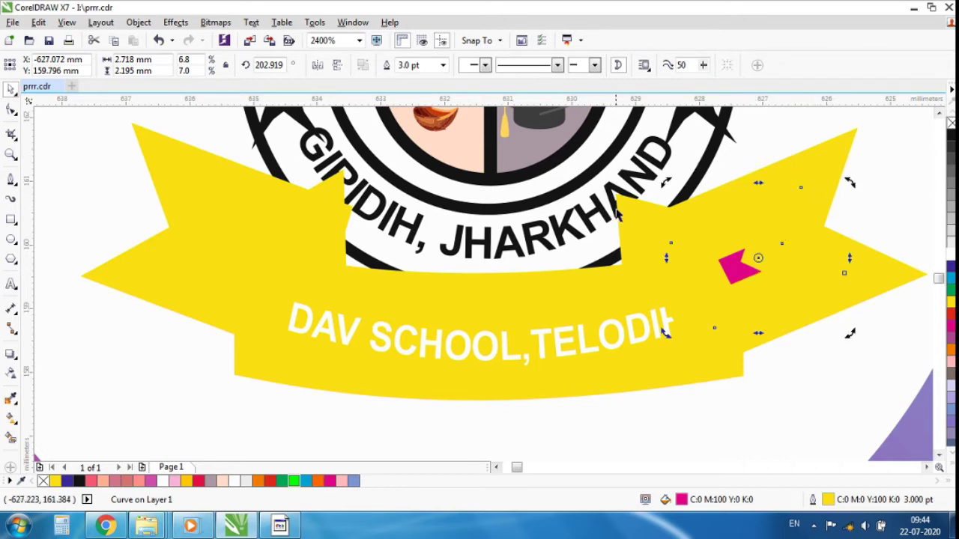
Set the outline width of the right ribbon tail to 0.75 pt and of the left ribbon tail to 0.5 pt.
{"action": "left_click", "coordinate": [443, 66]}
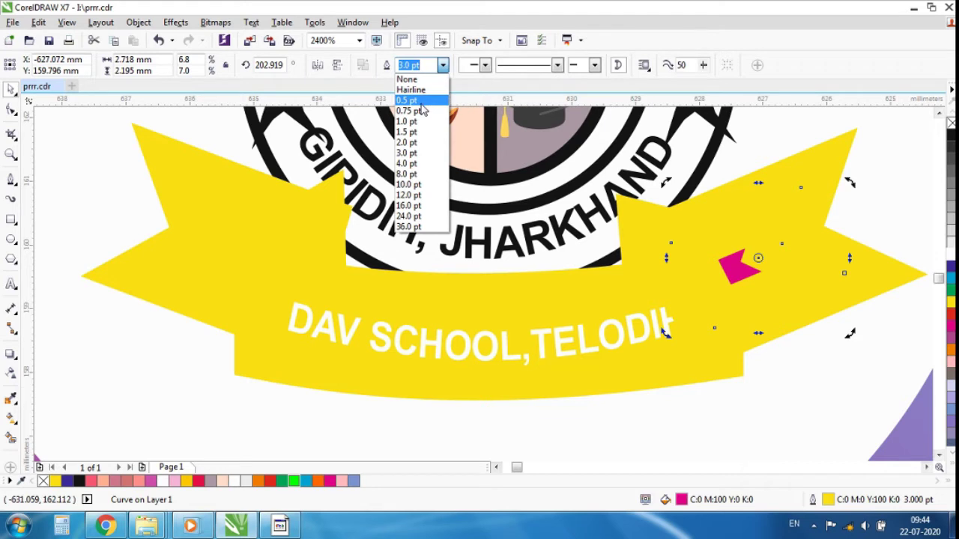
{"action": "left_click", "coordinate": [409, 111]}
{"action": "left_click", "coordinate": [332, 201]}
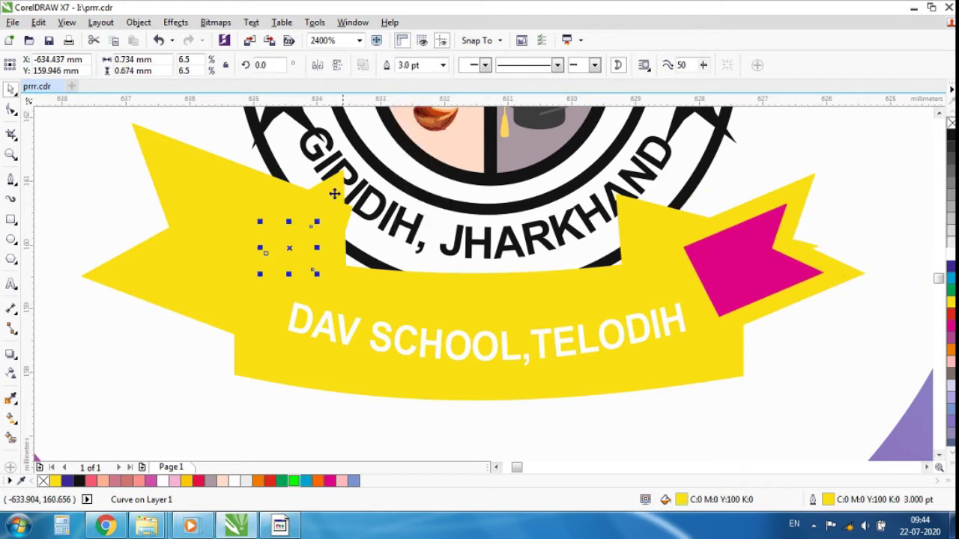
{"action": "left_click", "coordinate": [216, 161]}
{"action": "left_click", "coordinate": [443, 65]}
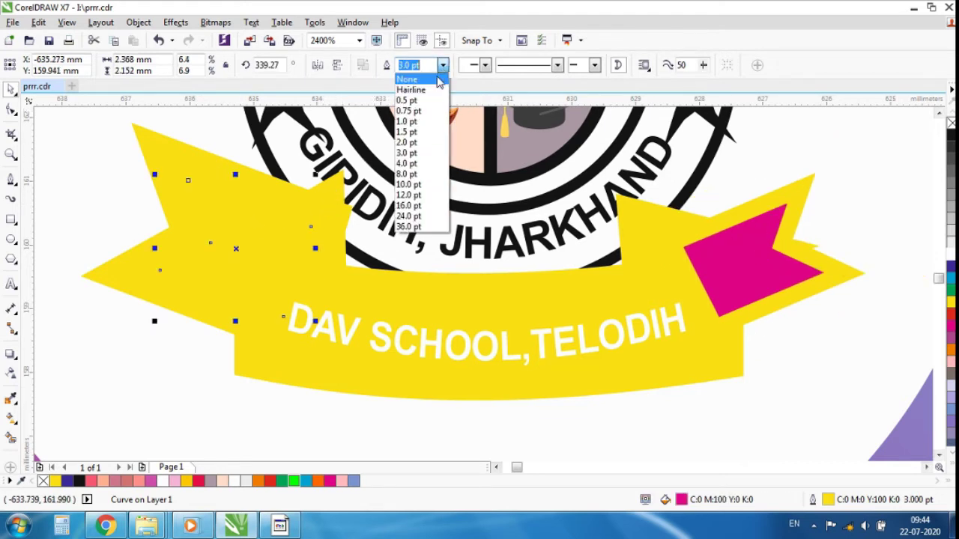
{"action": "left_click", "coordinate": [441, 103]}
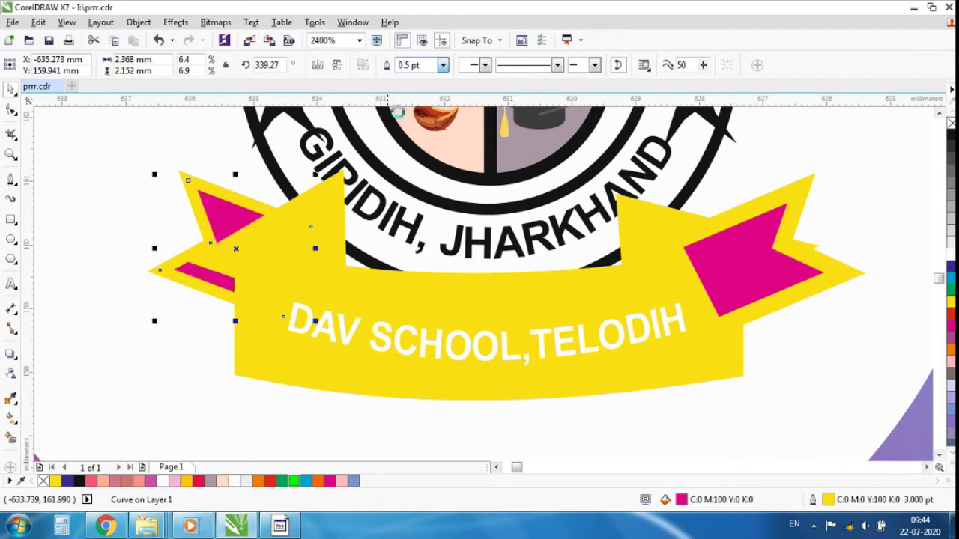
{"action": "left_click", "coordinate": [295, 268]}
{"action": "left_click", "coordinate": [443, 65]}
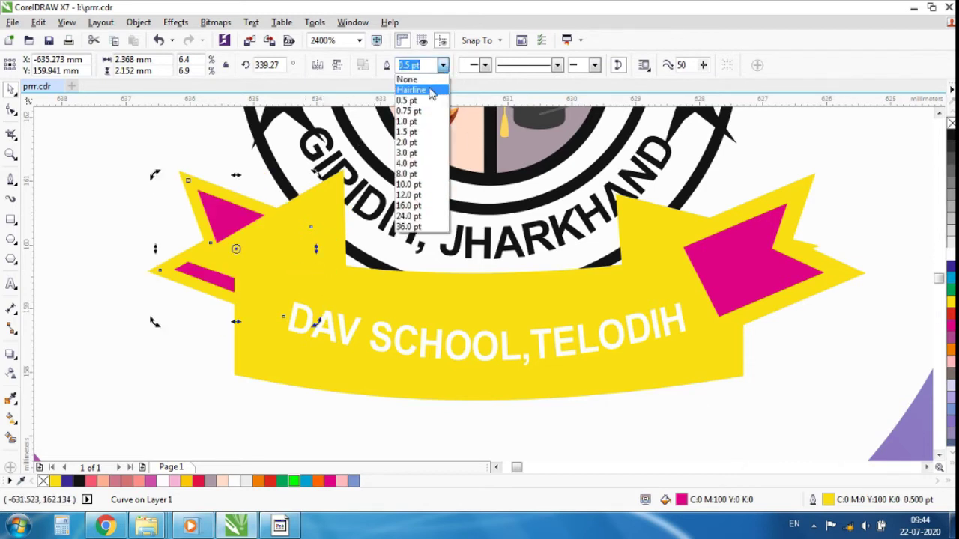
{"action": "left_click", "coordinate": [425, 100]}
Thin the outline of the central curved ribbon banner, trying 1.0 pt and settling on 0.5 pt.
{"action": "left_click", "coordinate": [453, 286]}
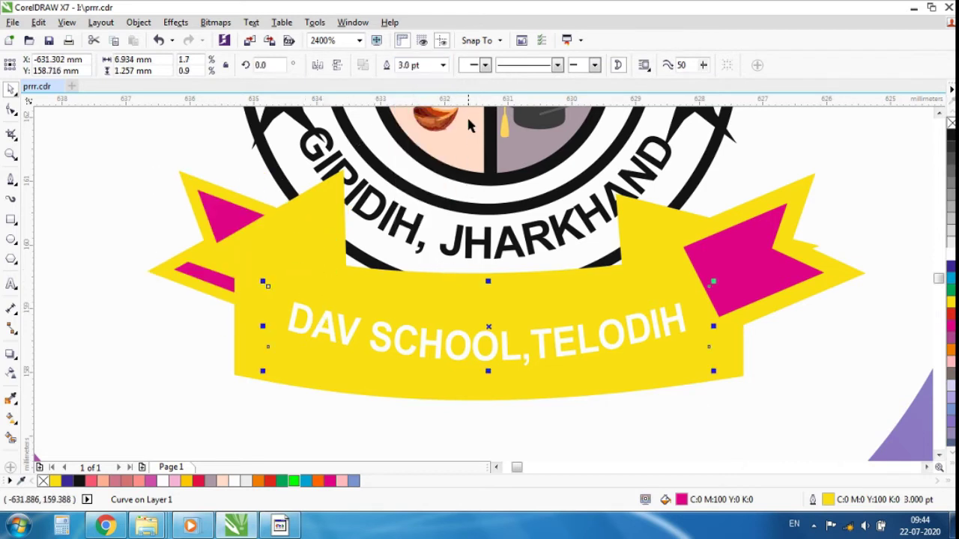
{"action": "left_click", "coordinate": [449, 66]}
{"action": "left_click", "coordinate": [443, 65]}
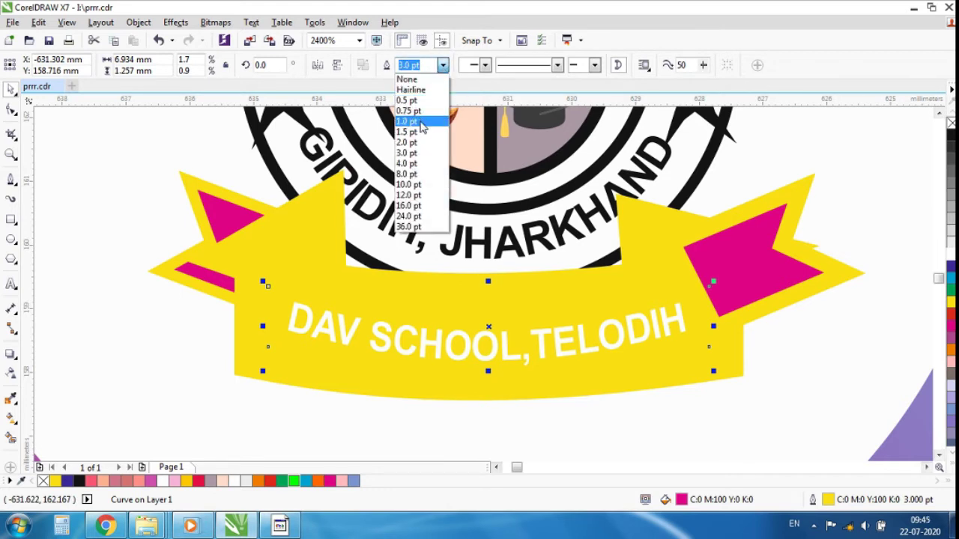
{"action": "left_click", "coordinate": [418, 122]}
{"action": "left_click", "coordinate": [442, 65]}
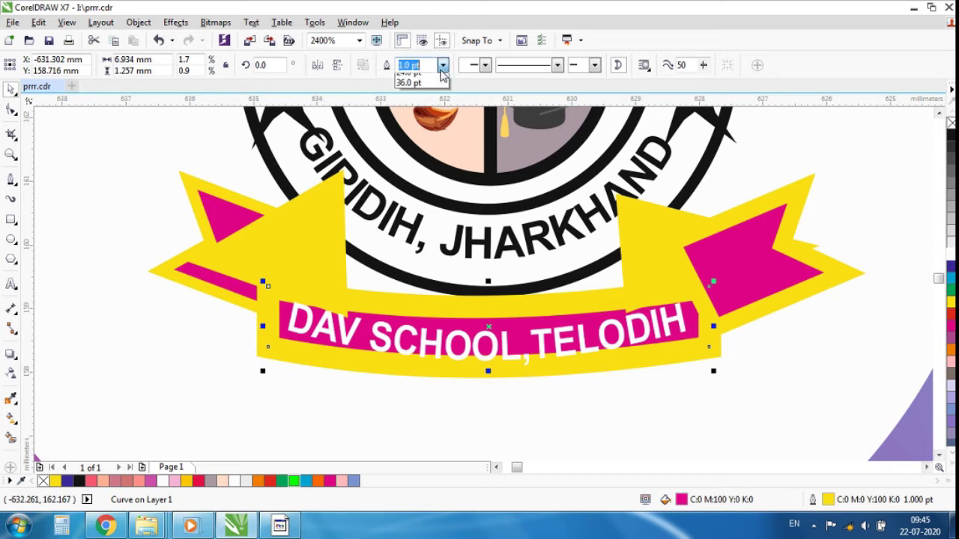
{"action": "left_click", "coordinate": [416, 100]}
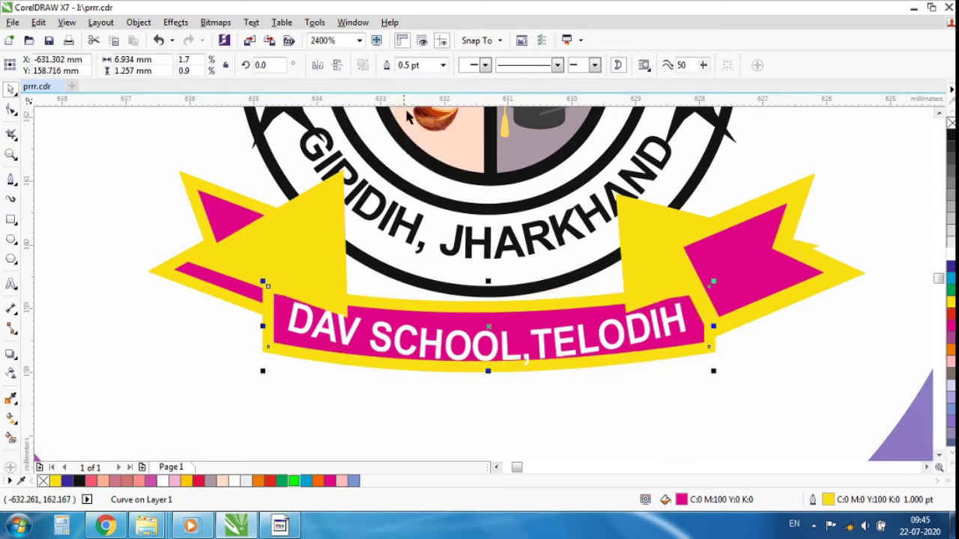
Set the outline width of the left yellow fold triangle to 1.0 pt and of the right one to 0.5 pt.
{"action": "left_click", "coordinate": [338, 262]}
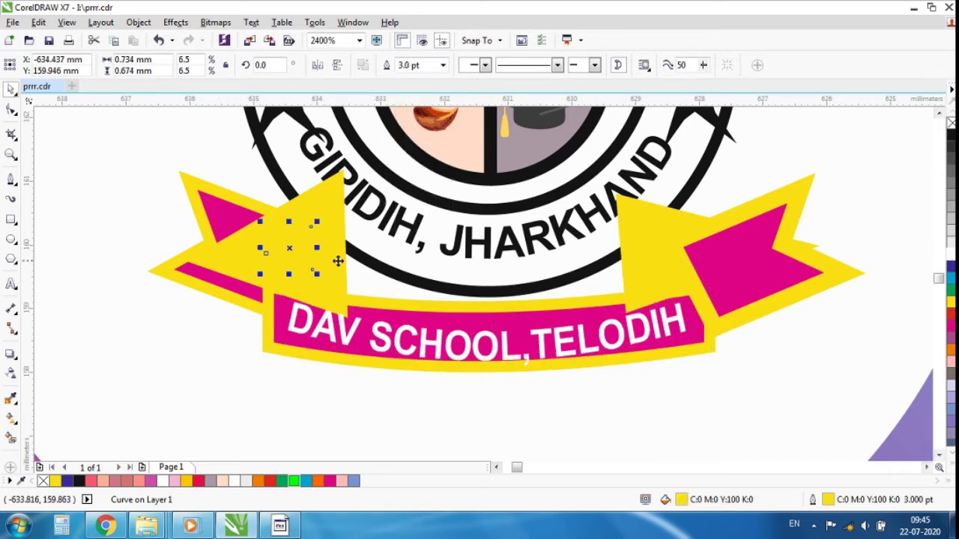
{"action": "left_click", "coordinate": [443, 65]}
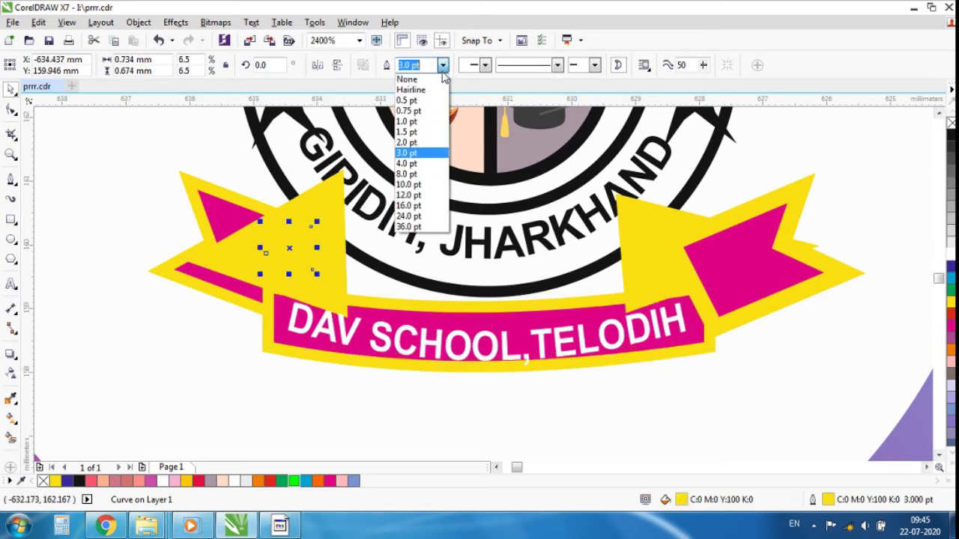
{"action": "left_click", "coordinate": [425, 122]}
{"action": "left_click", "coordinate": [686, 251]}
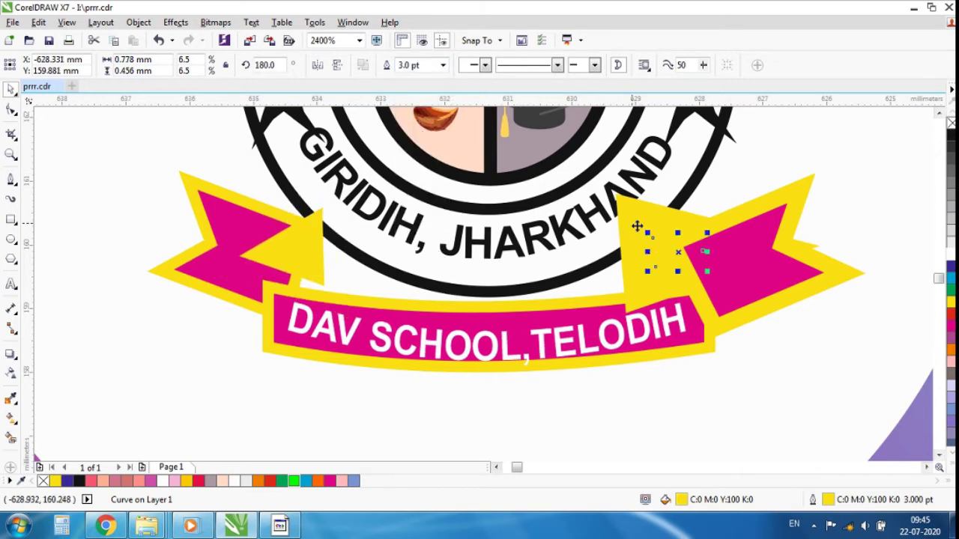
{"action": "left_click", "coordinate": [443, 65]}
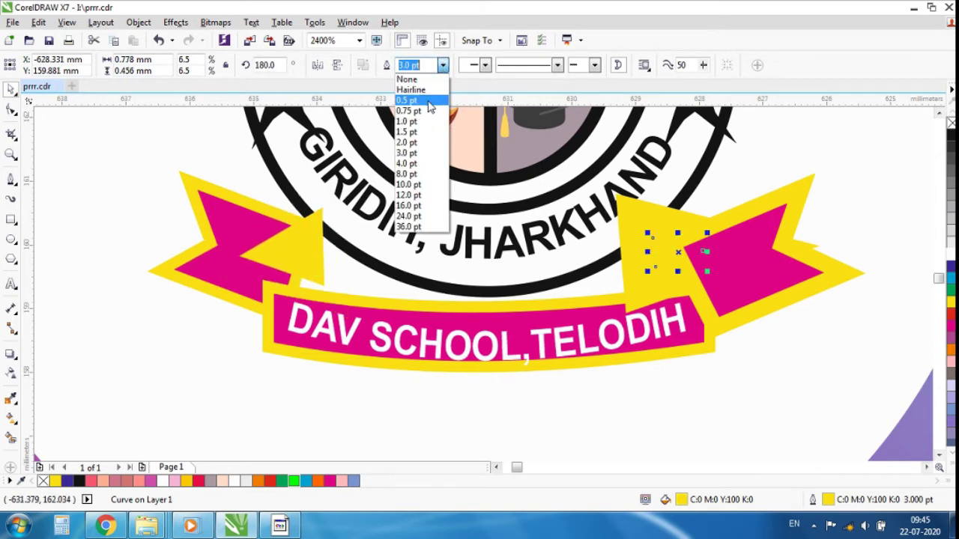
{"action": "left_click", "coordinate": [428, 103]}
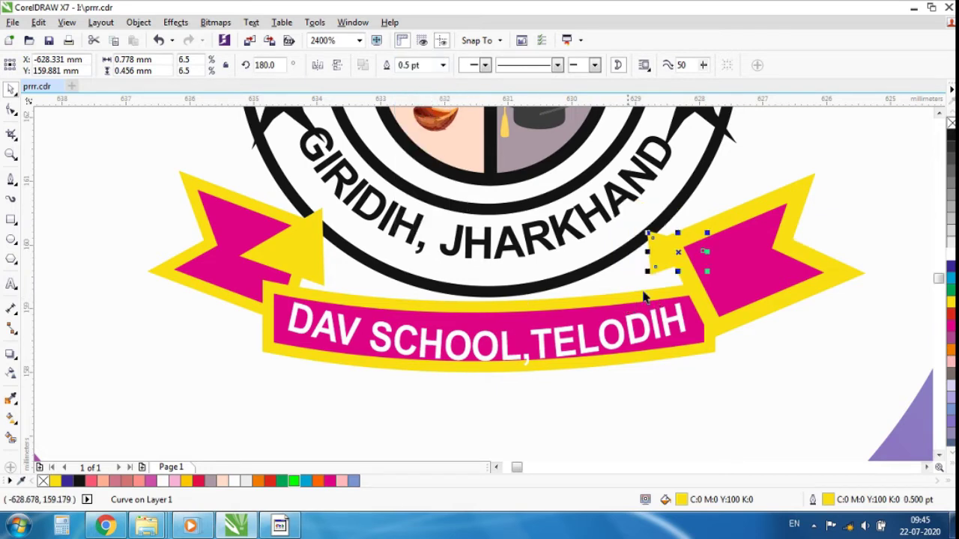
Reduce the height of the left ribbon tail to about 1.65 mm, keeping its lower edge in place.
{"action": "left_click", "coordinate": [302, 264]}
{"action": "scroll", "coordinate": [307, 271], "scroll_direction": "up", "scroll_amount": 1}
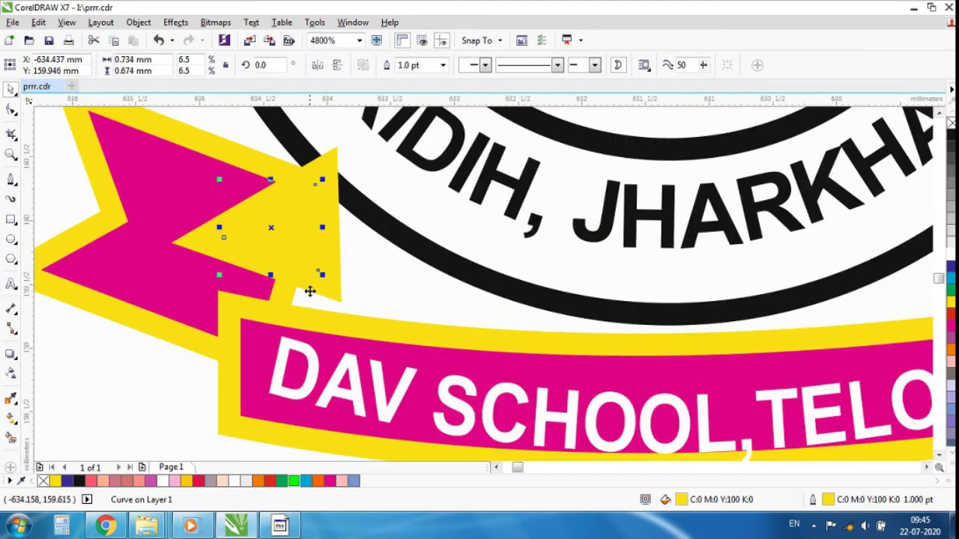
{"action": "left_click", "coordinate": [225, 287]}
{"action": "scroll", "coordinate": [422, 256], "scroll_direction": "down", "scroll_amount": 1}
{"action": "left_click_drag", "start_coordinate": [300, 239], "coordinate": [300, 256]}
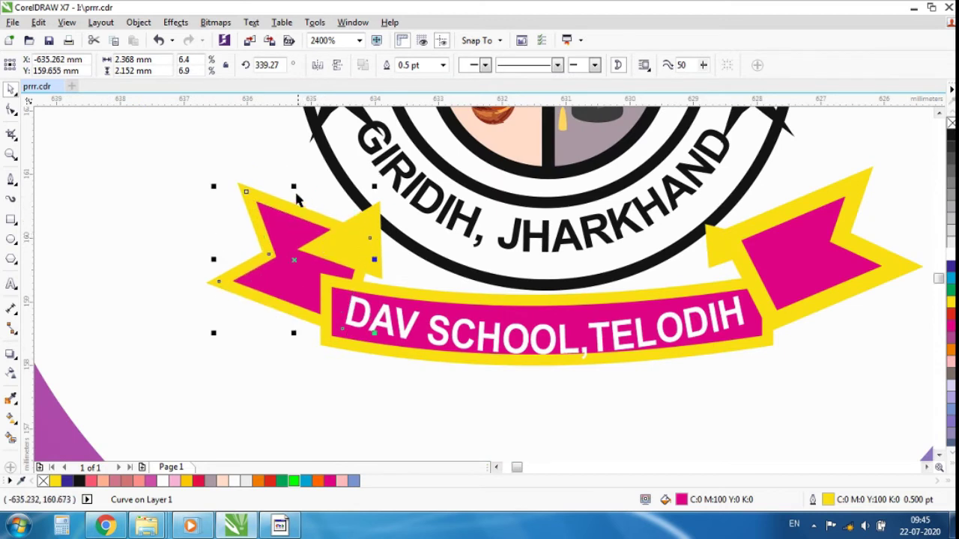
{"action": "left_click_drag", "start_coordinate": [295, 185], "coordinate": [294, 218]}
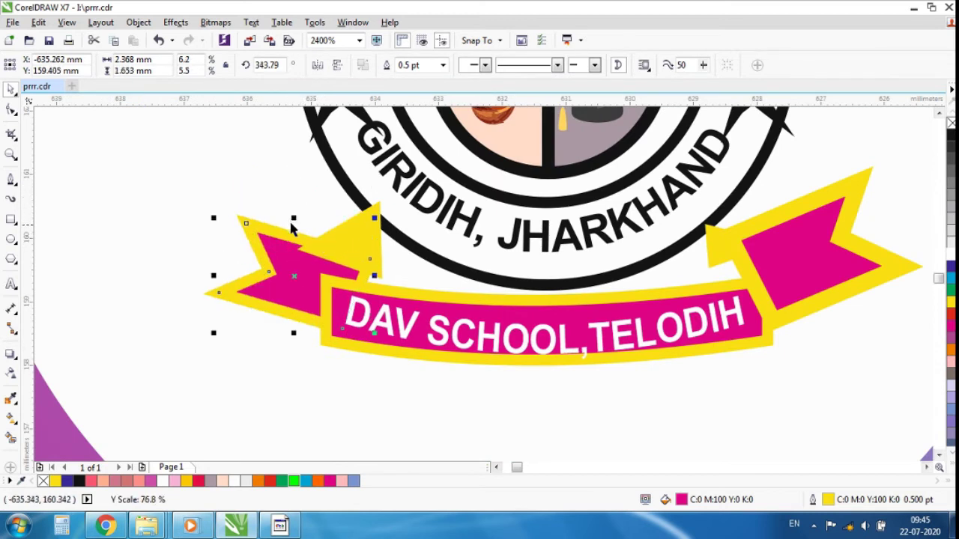
Move the left yellow fold triangle down onto the joint between tail and banner and rotate it about 7° clockwise.
{"action": "left_click", "coordinate": [350, 244]}
{"action": "left_click_drag", "start_coordinate": [368, 230], "coordinate": [358, 257]}
{"action": "scroll", "coordinate": [350, 269], "scroll_direction": "up", "scroll_amount": 2}
{"action": "left_click", "coordinate": [336, 267]}
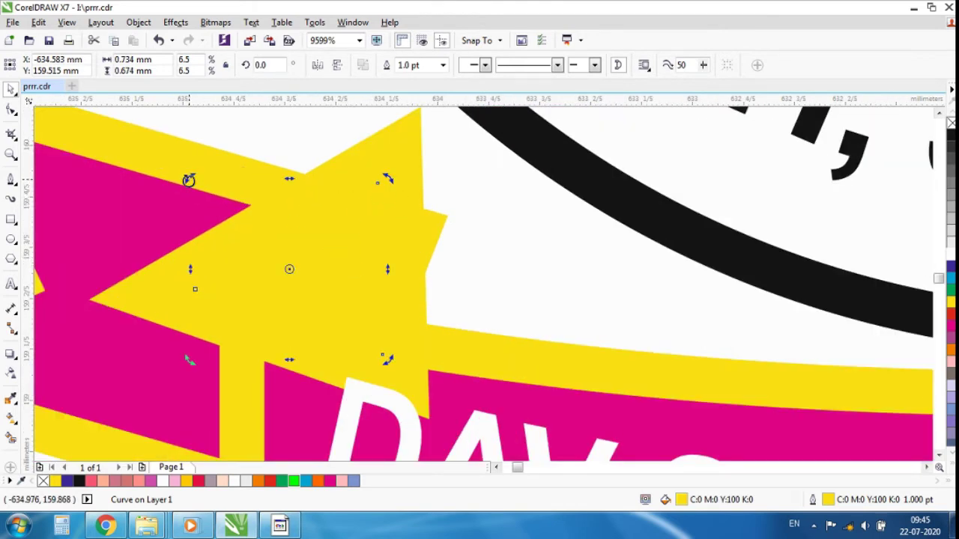
{"action": "left_click_drag", "start_coordinate": [189, 180], "coordinate": [206, 172]}
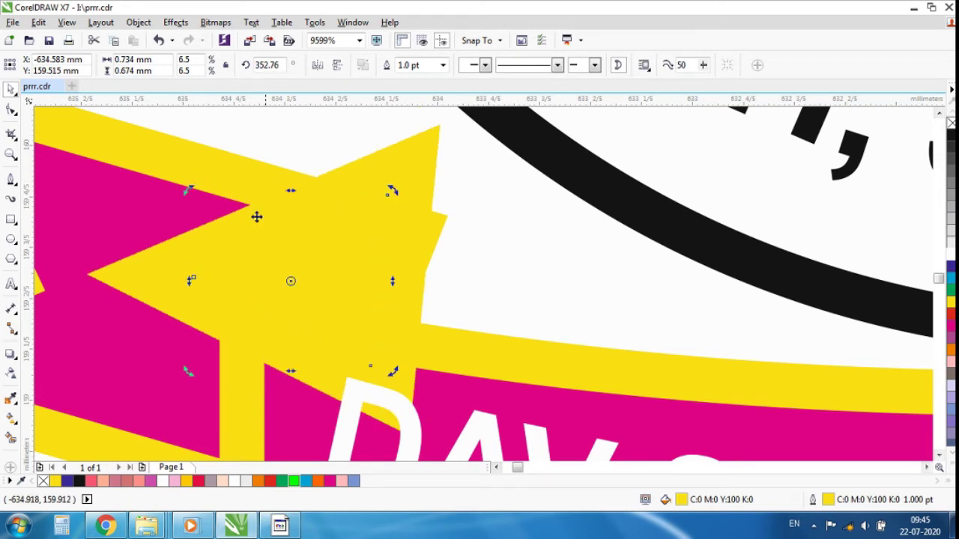
Reshape the left fold triangle by its three nodes, shrinking it to about 0.32 × 0.28 mm to fit the ribbon joint.
{"action": "left_click", "coordinate": [12, 110]}
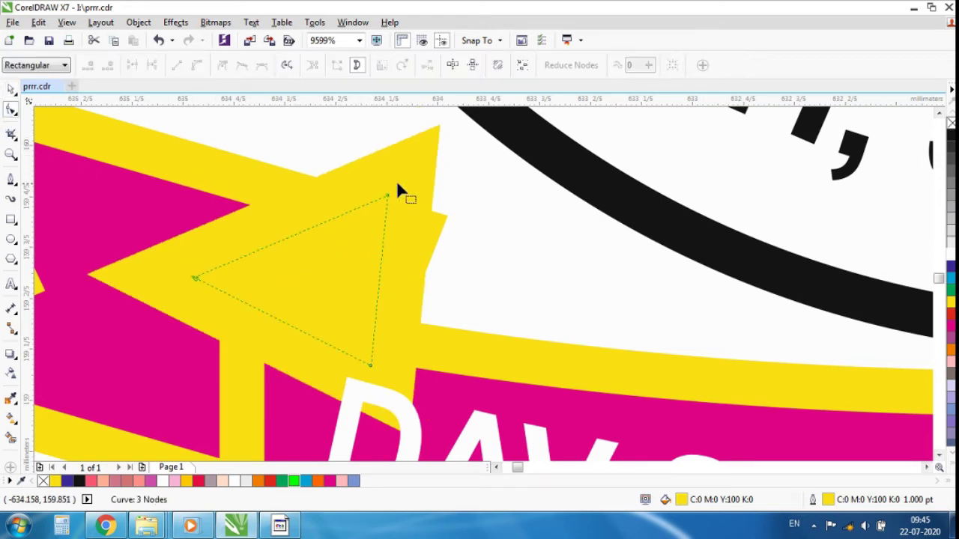
{"action": "left_click_drag", "start_coordinate": [386, 196], "coordinate": [372, 258]}
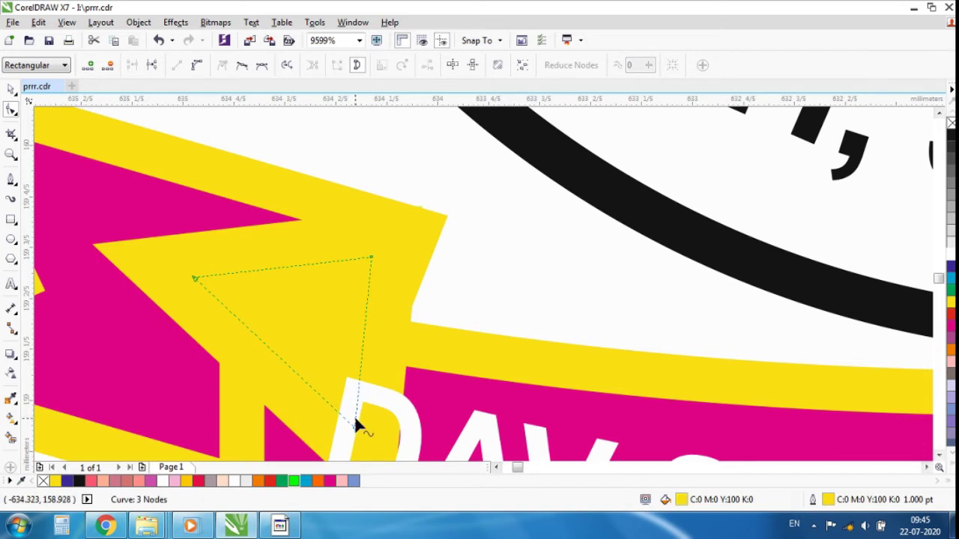
{"action": "left_click_drag", "start_coordinate": [354, 425], "coordinate": [360, 378]}
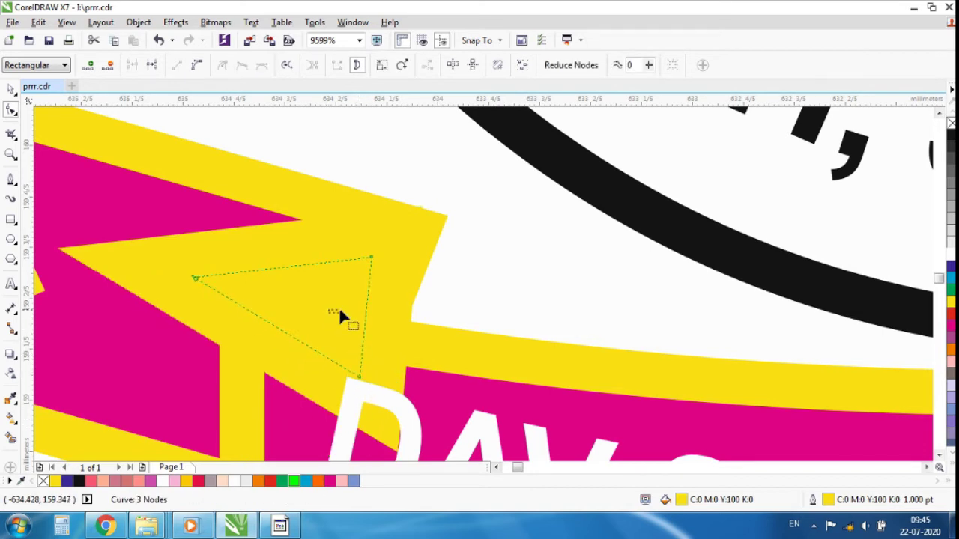
{"action": "left_click_drag", "start_coordinate": [196, 278], "coordinate": [265, 292]}
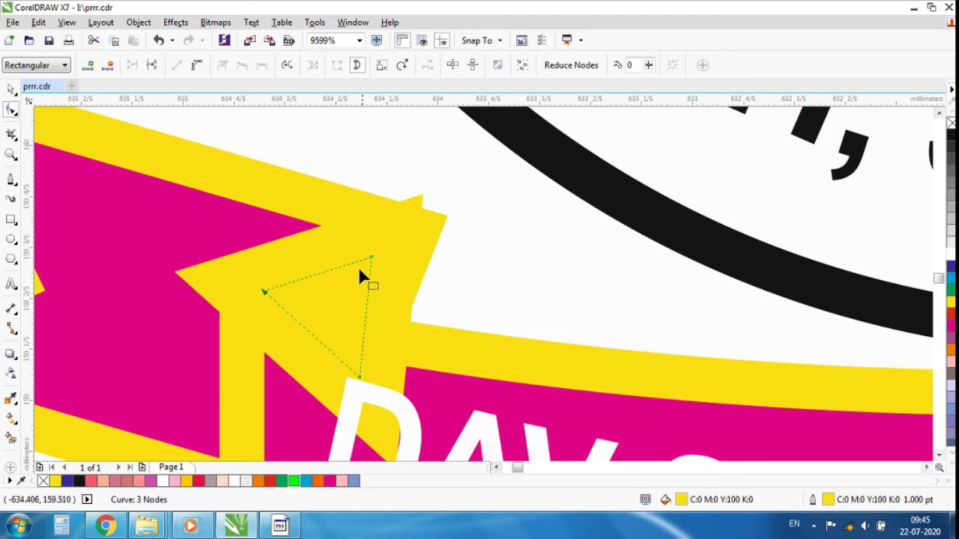
{"action": "left_click_drag", "start_coordinate": [371, 258], "coordinate": [395, 262]}
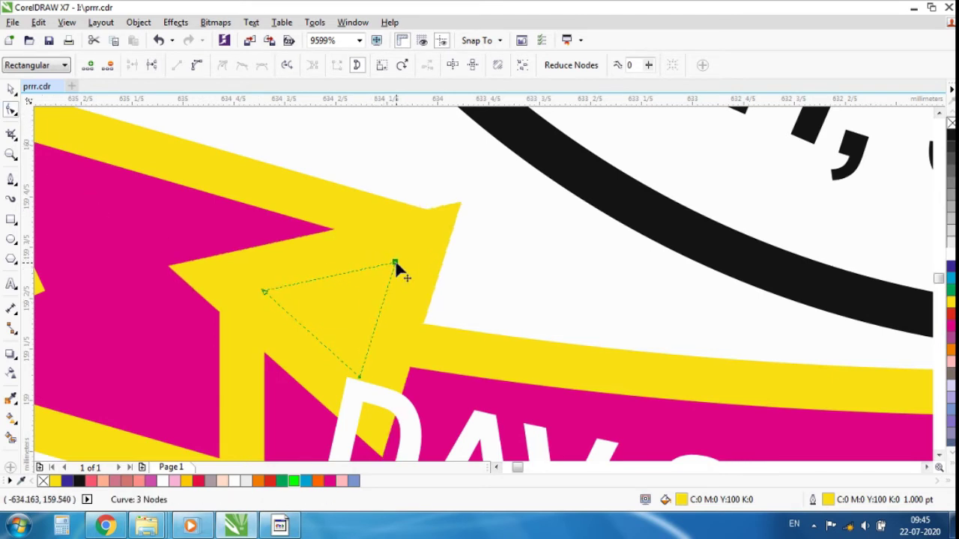
{"action": "left_click_drag", "start_coordinate": [359, 378], "coordinate": [393, 333]}
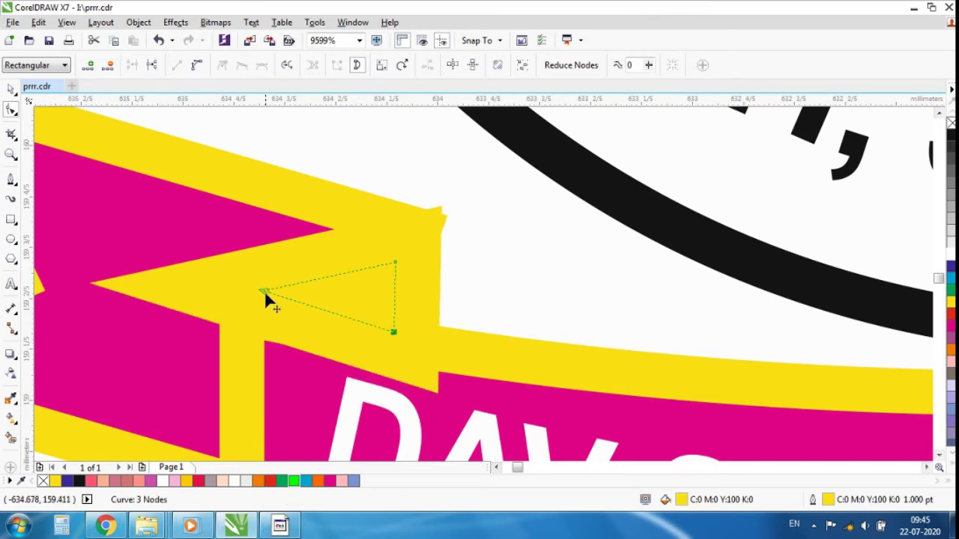
{"action": "left_click_drag", "start_coordinate": [264, 290], "coordinate": [315, 298]}
{"action": "left_click", "coordinate": [11, 90]}
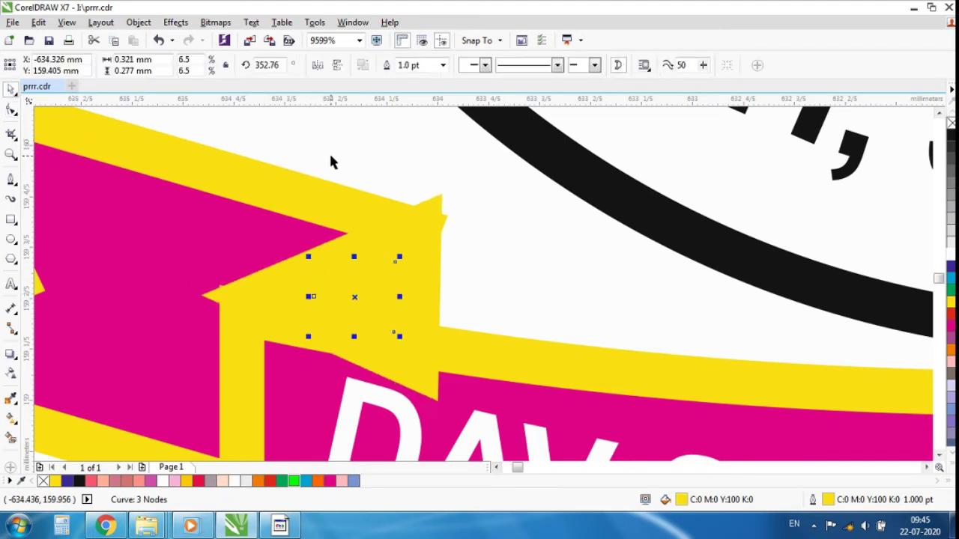
Fine-tune the left fold triangle by raising its lower node and pulling its pointed node inward to the banner's edge.
{"action": "left_click", "coordinate": [297, 186]}
{"action": "scroll", "coordinate": [300, 211], "scroll_direction": "down", "scroll_amount": 3}
{"action": "scroll", "coordinate": [331, 244], "scroll_direction": "up", "scroll_amount": 6}
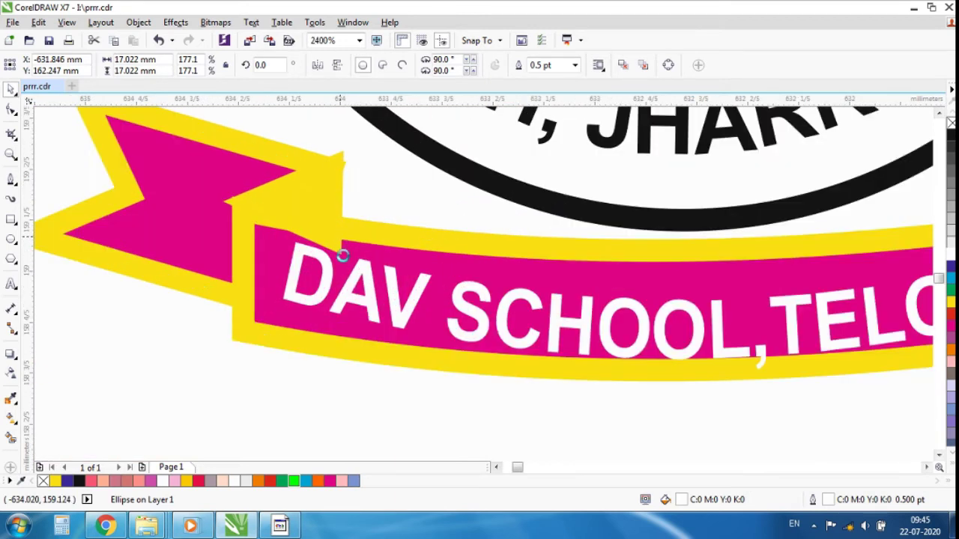
{"action": "key", "text": "Tab"}
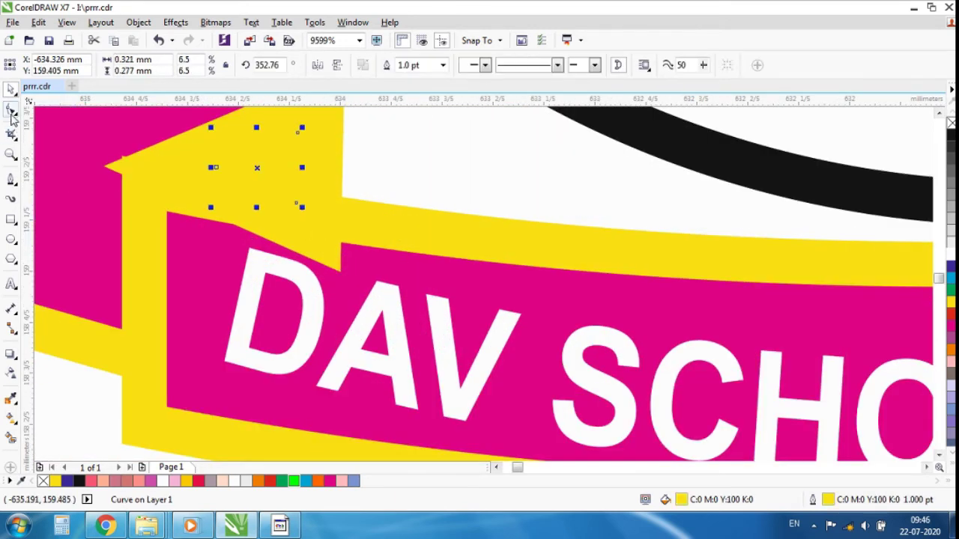
{"action": "left_click", "coordinate": [10, 111]}
{"action": "left_click_drag", "start_coordinate": [297, 203], "coordinate": [298, 191]}
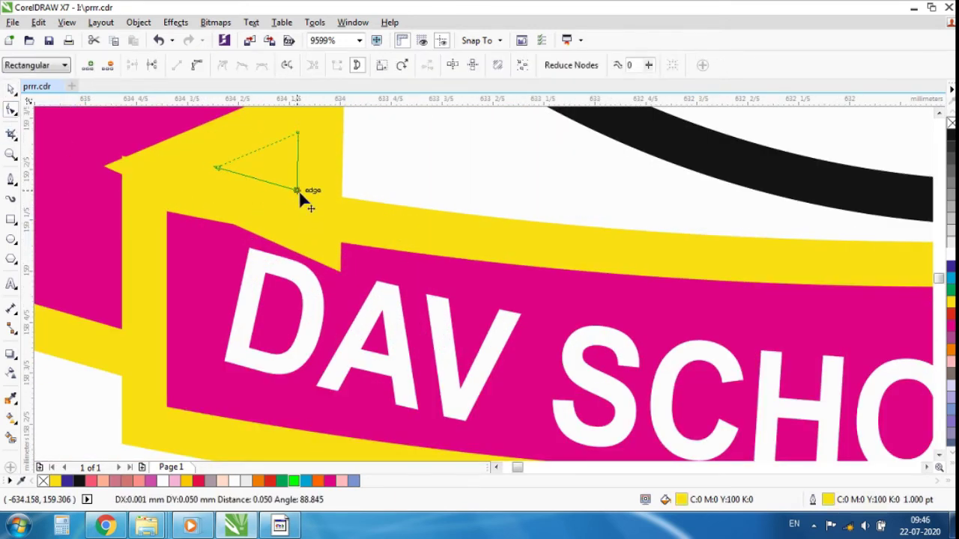
{"action": "left_click_drag", "start_coordinate": [216, 167], "coordinate": [232, 172]}
{"action": "left_click", "coordinate": [10, 90]}
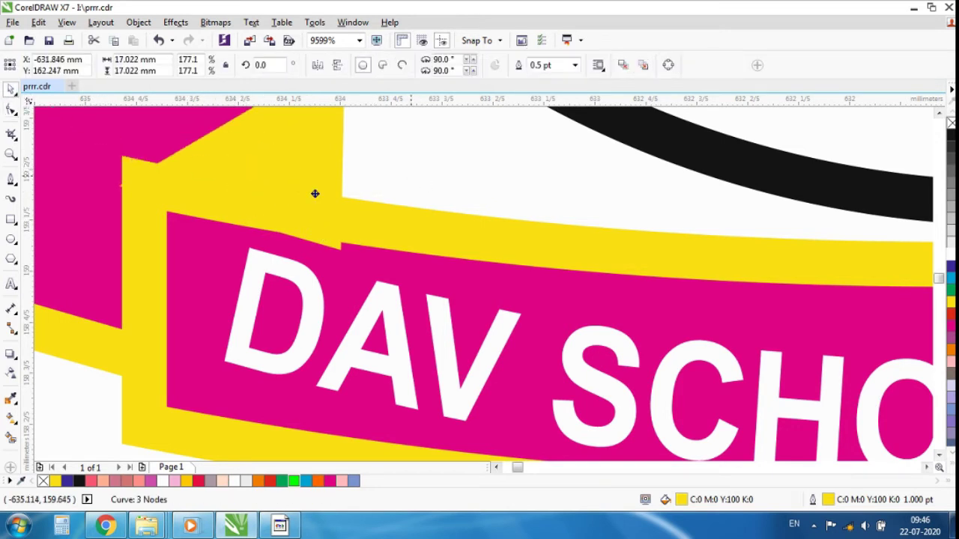
Resize the right ribbon tail to about 1.66 mm wide and 1.49 mm high.
{"action": "scroll", "coordinate": [299, 214], "scroll_direction": "down", "scroll_amount": 1}
{"action": "scroll", "coordinate": [299, 230], "scroll_direction": "down", "scroll_amount": 1}
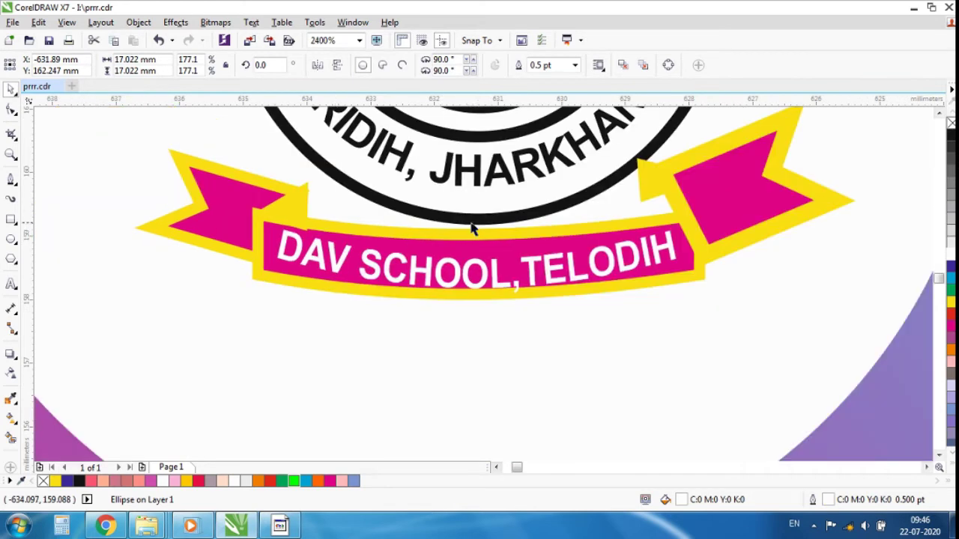
{"action": "scroll", "coordinate": [673, 214], "scroll_direction": "up", "scroll_amount": 2}
{"action": "scroll", "coordinate": [436, 223], "scroll_direction": "down", "scroll_amount": 2}
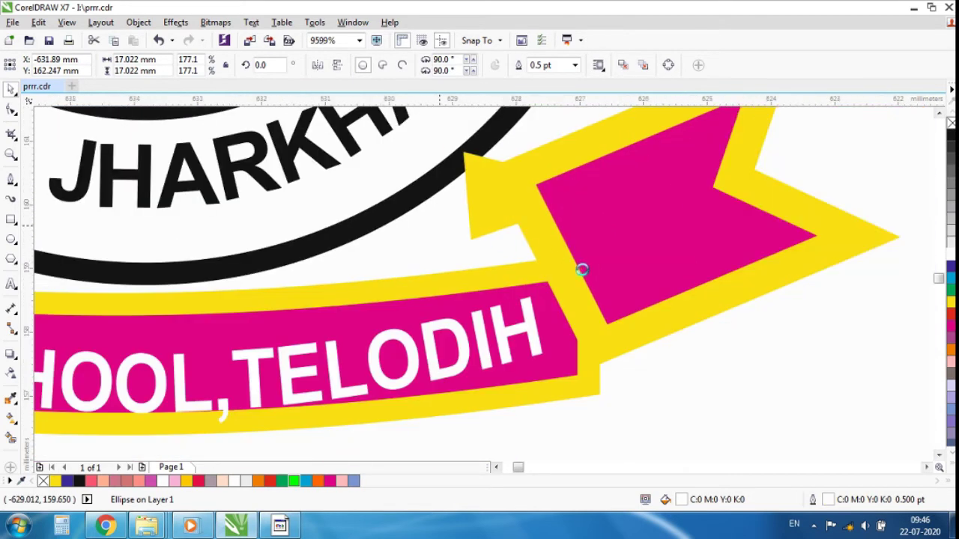
{"action": "left_click", "coordinate": [654, 240]}
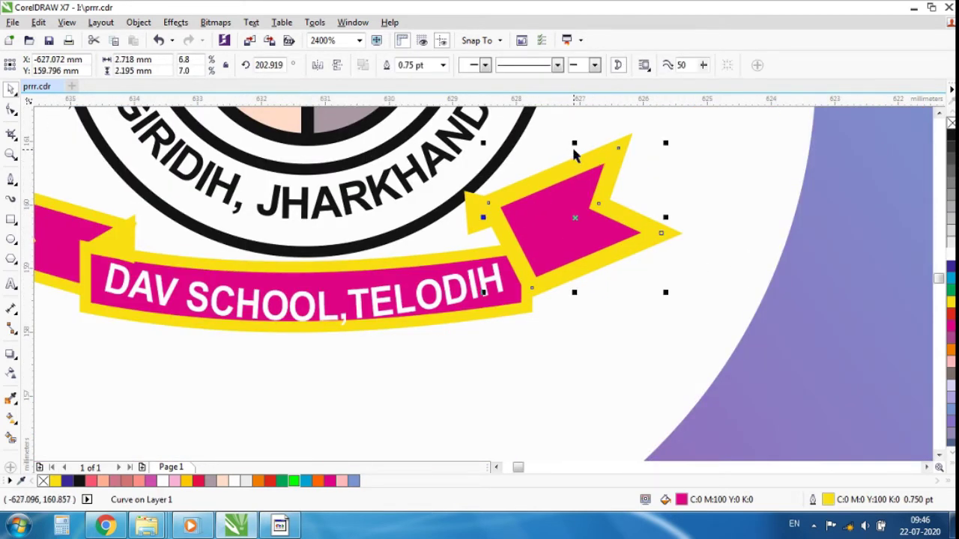
{"action": "left_click_drag", "start_coordinate": [574, 150], "coordinate": [575, 193]}
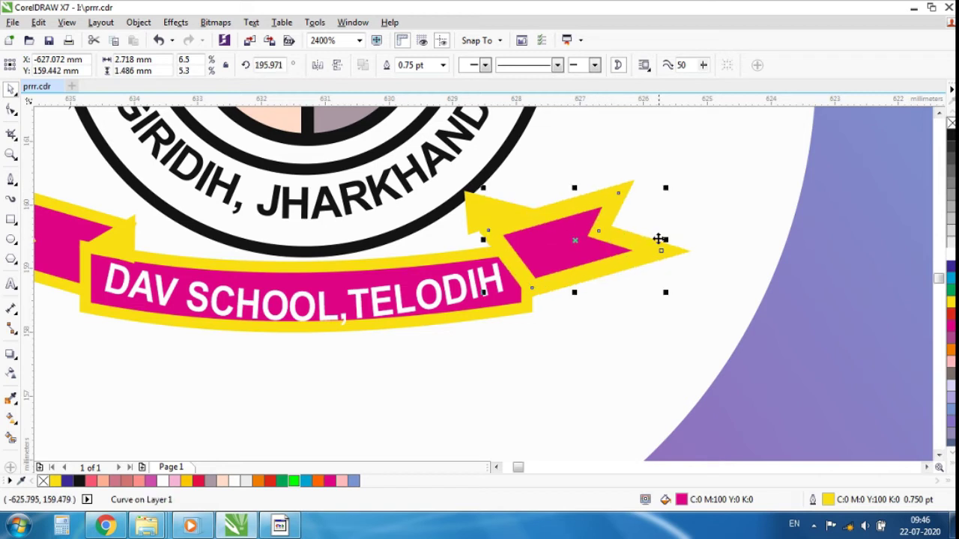
{"action": "left_click_drag", "start_coordinate": [666, 241], "coordinate": [570, 238]}
Send the right ribbon tail behind the central curved banner.
{"action": "scroll", "coordinate": [571, 238], "scroll_direction": "up", "scroll_amount": 1}
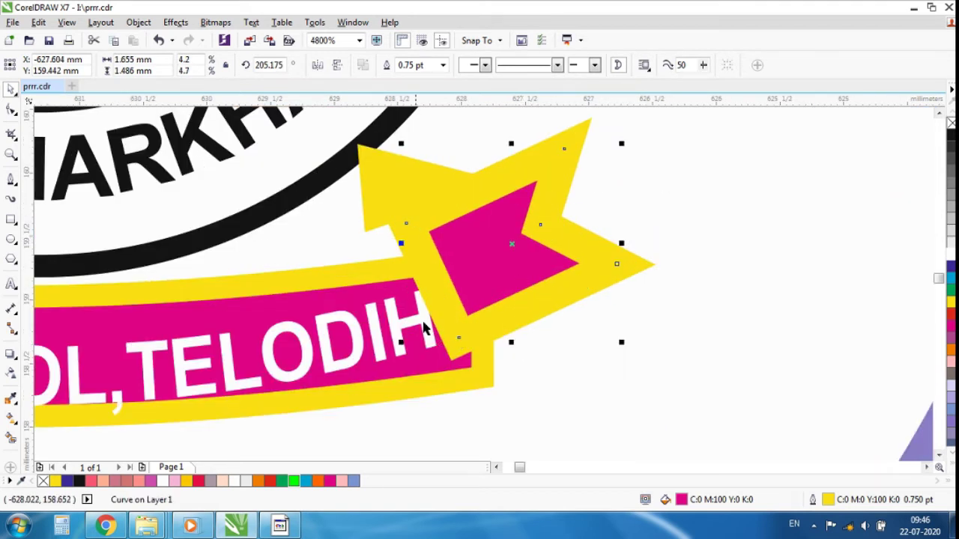
{"action": "left_click", "coordinate": [394, 280]}
{"action": "left_click", "coordinate": [444, 240]}
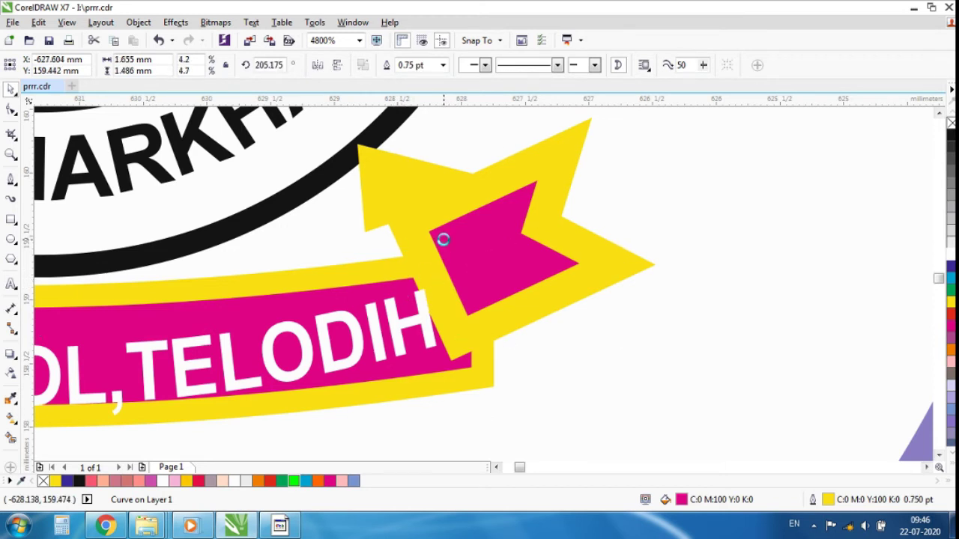
{"action": "key", "text": "ctrl+Page_Down"}
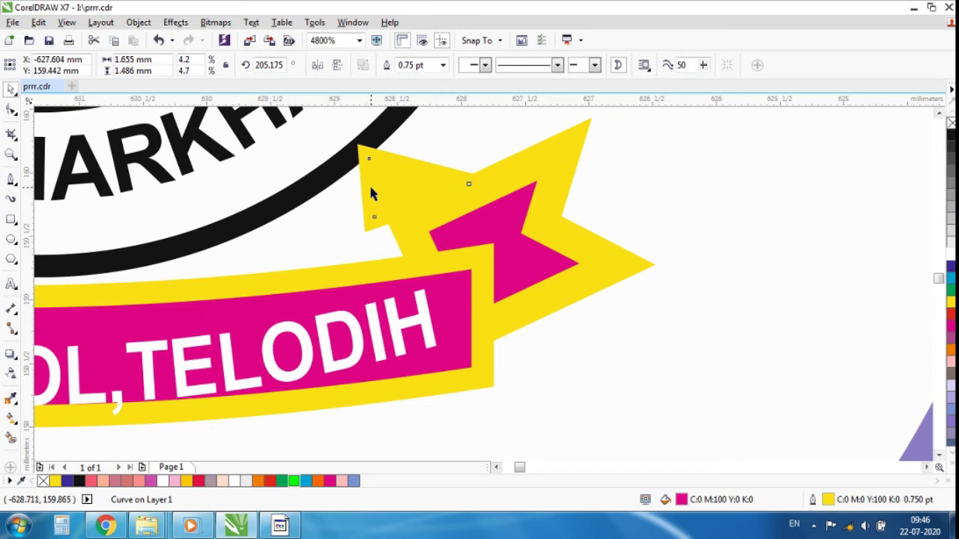
Move the right yellow fold triangle onto the tail and banner joint and pull its lower and pointed nodes inward.
{"action": "left_click_drag", "start_coordinate": [372, 193], "coordinate": [403, 233]}
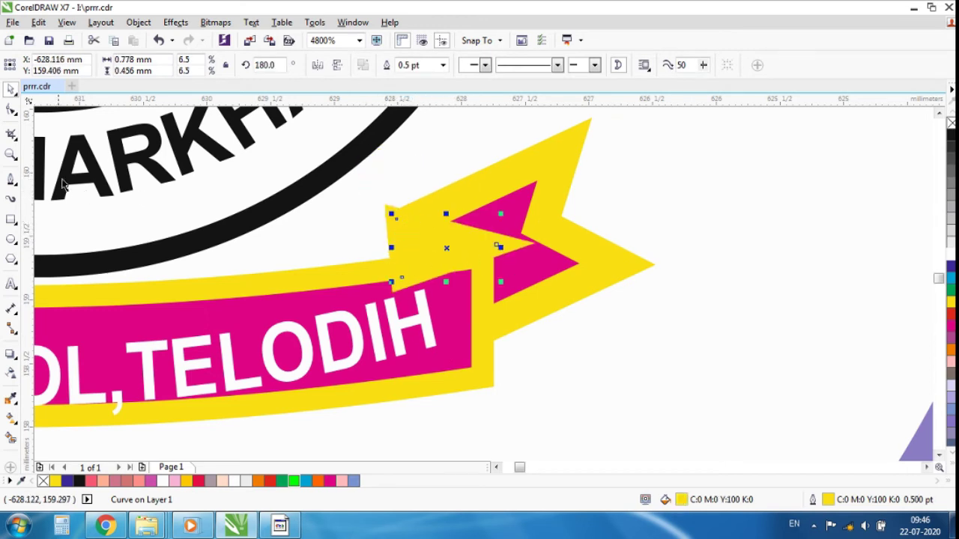
{"action": "left_click", "coordinate": [10, 110]}
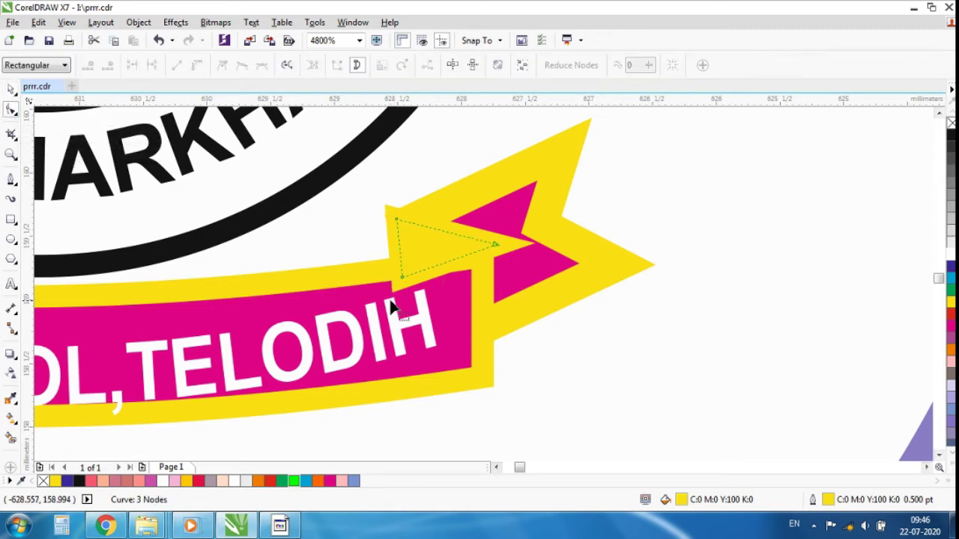
{"action": "left_click_drag", "start_coordinate": [405, 278], "coordinate": [411, 275]}
{"action": "left_click_drag", "start_coordinate": [495, 250], "coordinate": [465, 249]}
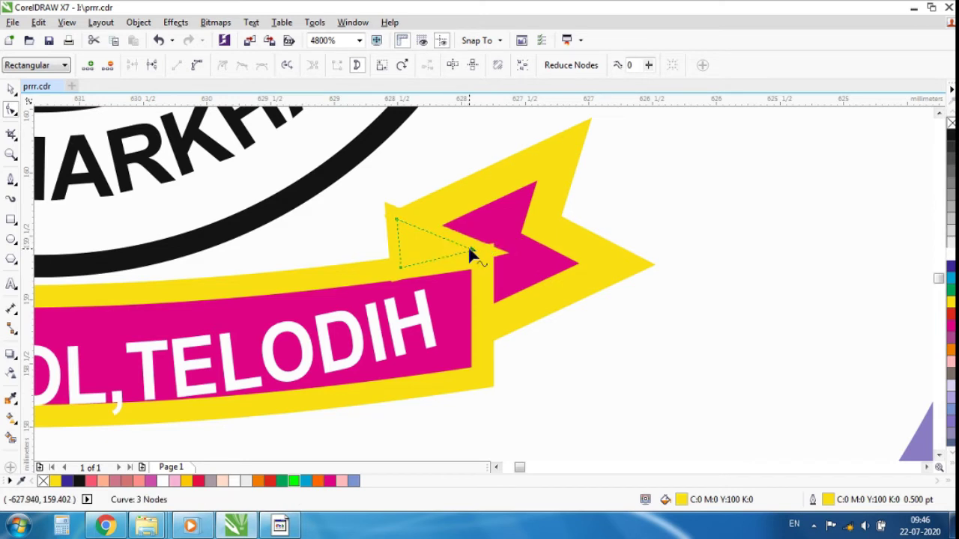
Refine the right fold triangle's pointed and upper nodes so its edges align with the banner end and the tail.
{"action": "scroll", "coordinate": [472, 249], "scroll_direction": "up", "scroll_amount": 2}
{"action": "scroll", "coordinate": [474, 251], "scroll_direction": "up", "scroll_amount": 2}
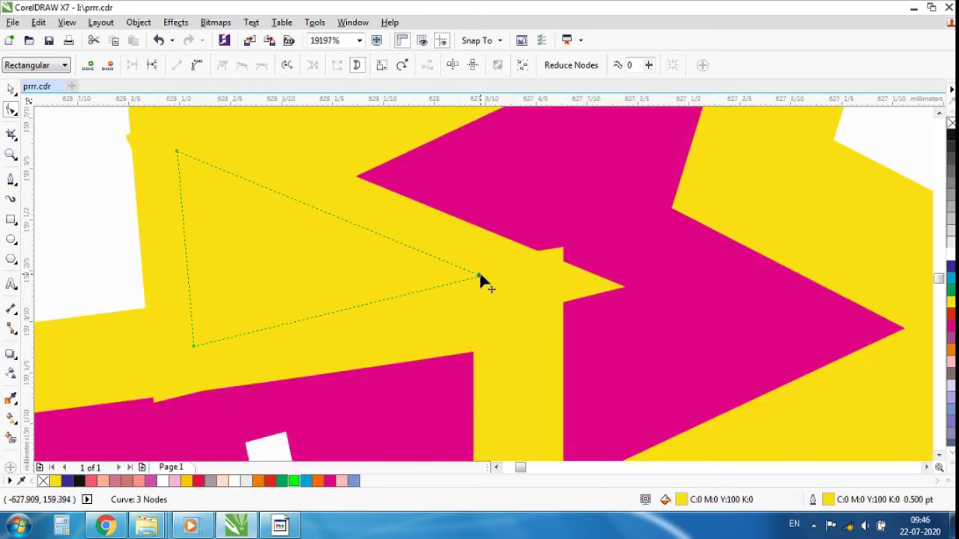
{"action": "left_click_drag", "start_coordinate": [476, 274], "coordinate": [437, 256]}
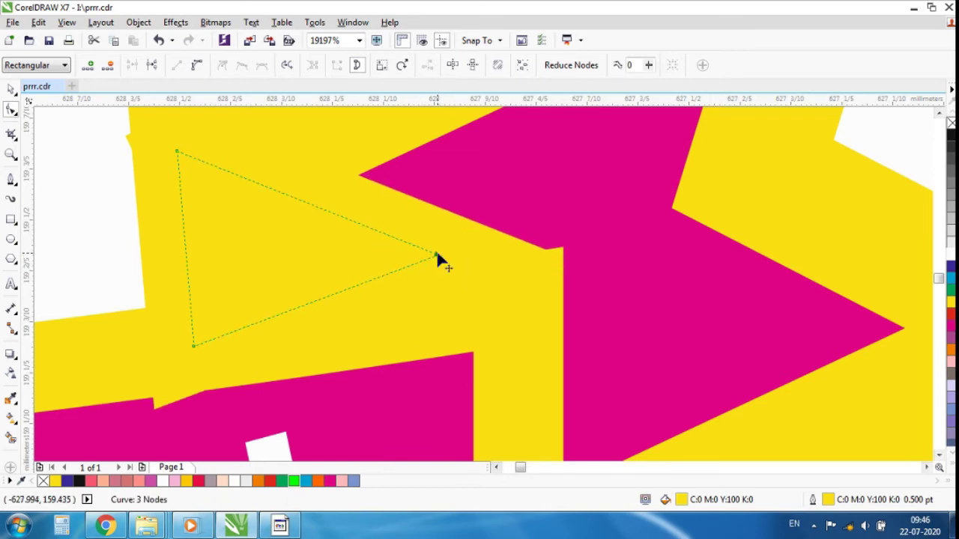
{"action": "scroll", "coordinate": [454, 255], "scroll_direction": "down", "scroll_amount": 2}
{"action": "scroll", "coordinate": [391, 218], "scroll_direction": "up", "scroll_amount": 2}
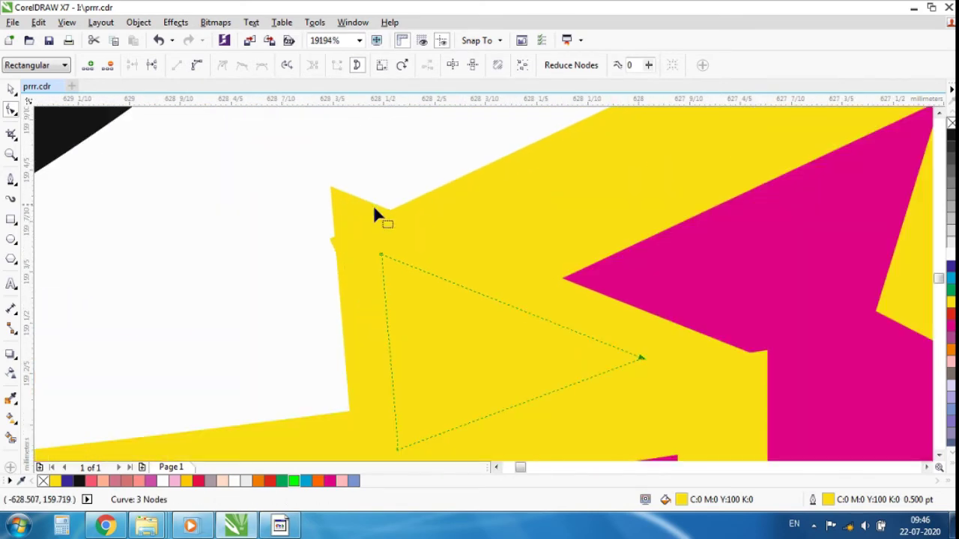
{"action": "left_click_drag", "start_coordinate": [378, 256], "coordinate": [385, 293]}
{"action": "scroll", "coordinate": [415, 237], "scroll_direction": "down", "scroll_amount": 2}
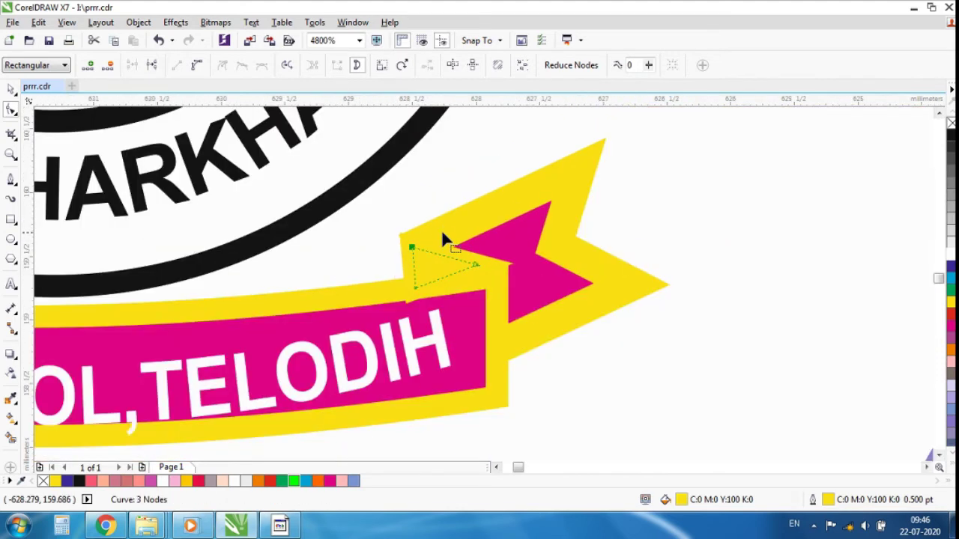
Stretch the curved central banner downward to about 1.48 mm high so the whole DAV SCHOOL,TELODIH lettering sits on it.
{"action": "scroll", "coordinate": [442, 235], "scroll_direction": "down", "scroll_amount": 1}
{"action": "scroll", "coordinate": [443, 236], "scroll_direction": "down", "scroll_amount": 1}
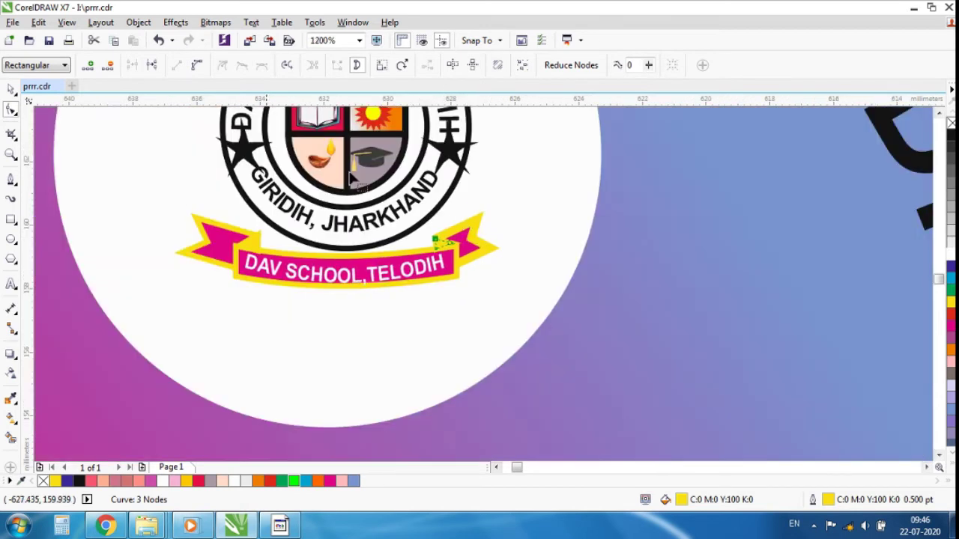
{"action": "left_click", "coordinate": [11, 89]}
{"action": "scroll", "coordinate": [341, 276], "scroll_direction": "up", "scroll_amount": 2}
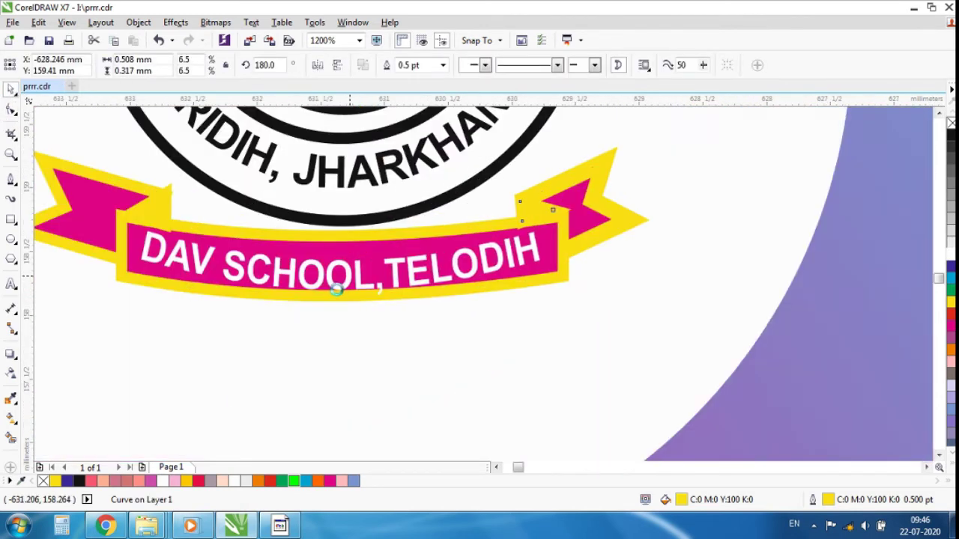
{"action": "scroll", "coordinate": [336, 290], "scroll_direction": "up", "scroll_amount": 2}
{"action": "left_click", "coordinate": [333, 311]}
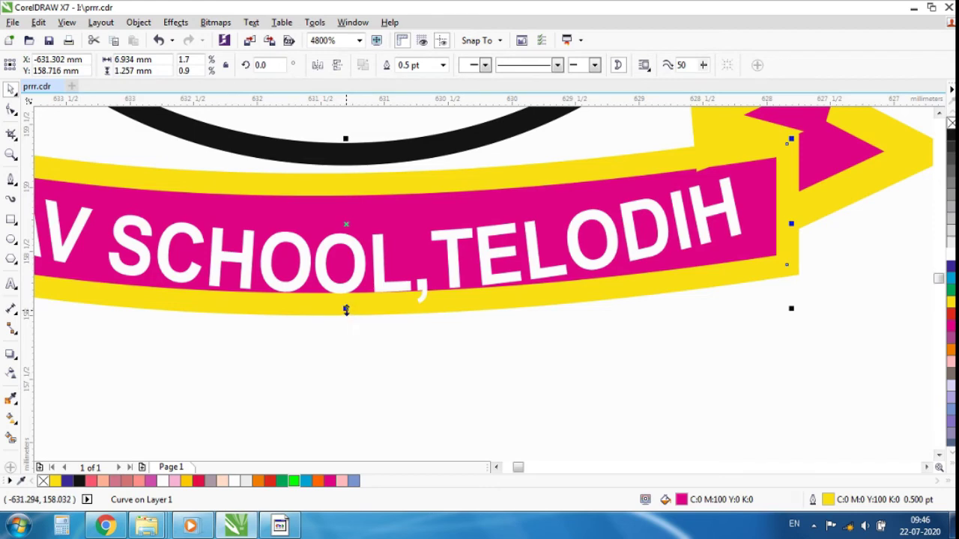
{"action": "left_click_drag", "start_coordinate": [346, 310], "coordinate": [346, 338]}
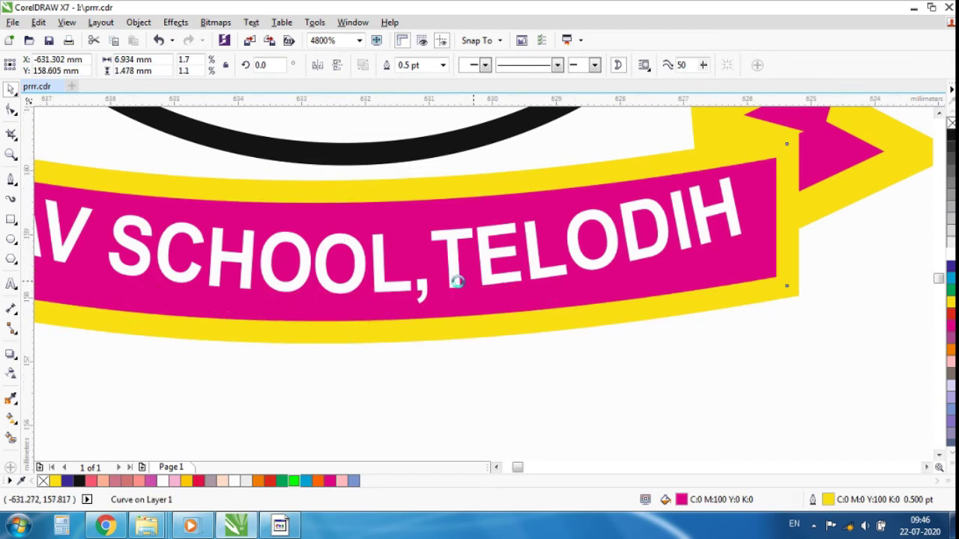
{"action": "scroll", "coordinate": [456, 278], "scroll_direction": "down", "scroll_amount": 2}
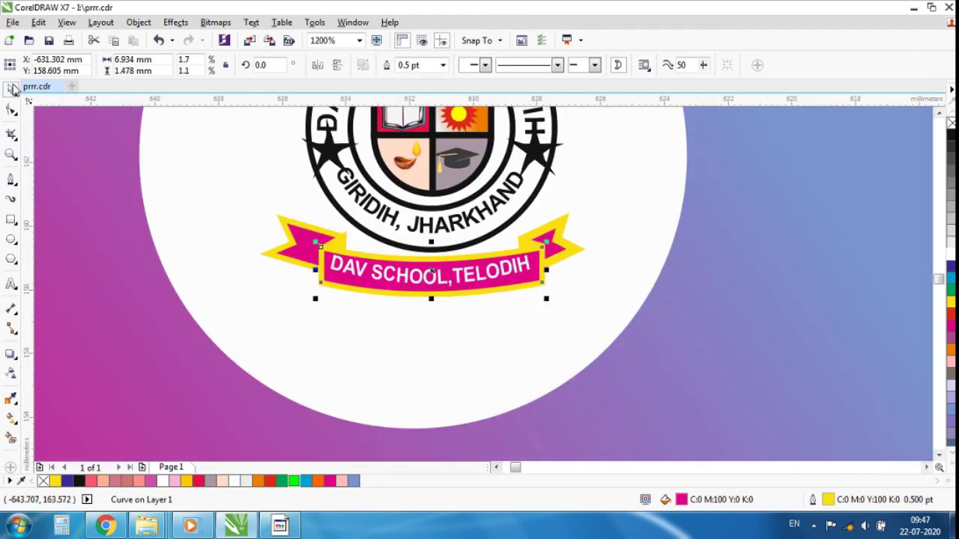
Select all the logo pieces, enlarge them proportionally to about 11.09 × 10.43 mm and recentre the logo on the white circle.
{"action": "left_click", "coordinate": [467, 216]}
{"action": "scroll", "coordinate": [468, 218], "scroll_direction": "down", "scroll_amount": 2}
{"action": "left_click", "coordinate": [480, 225]}
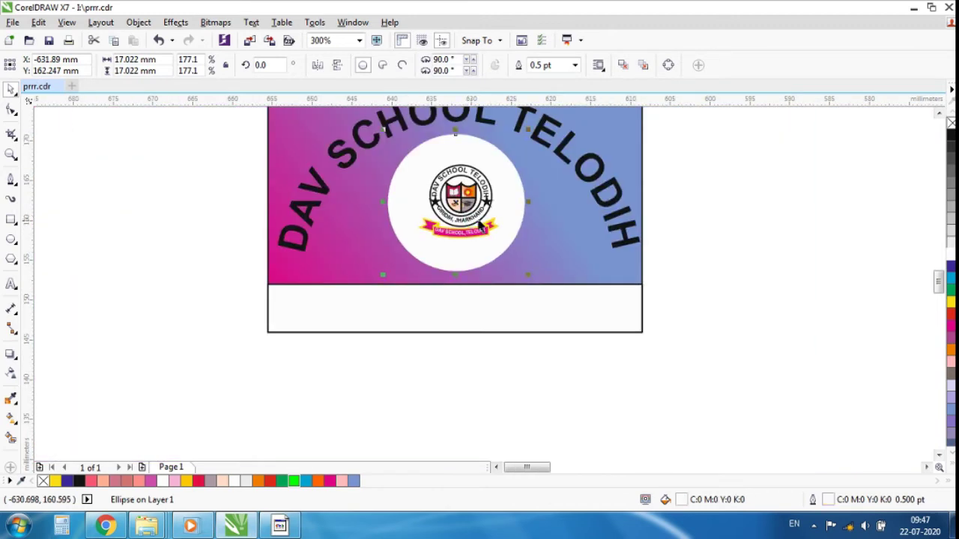
{"action": "left_click_drag", "start_coordinate": [695, 140], "coordinate": [375, 255]}
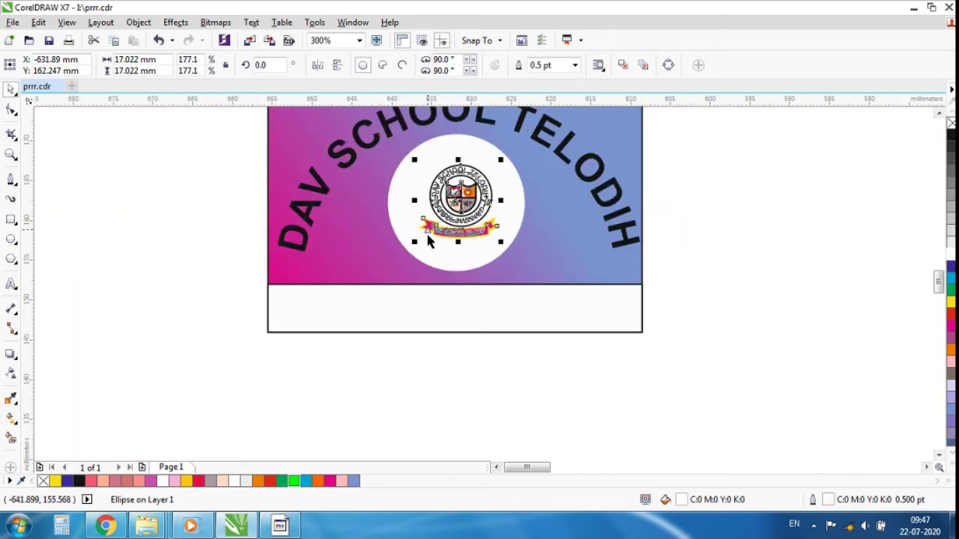
{"action": "mouse_move", "coordinate": [453, 196]}
{"action": "left_mouse_down"}
{"action": "mouse_move", "coordinate": [442, 204]}
{"action": "mouse_move", "coordinate": [452, 199]}
{"action": "left_mouse_up"}
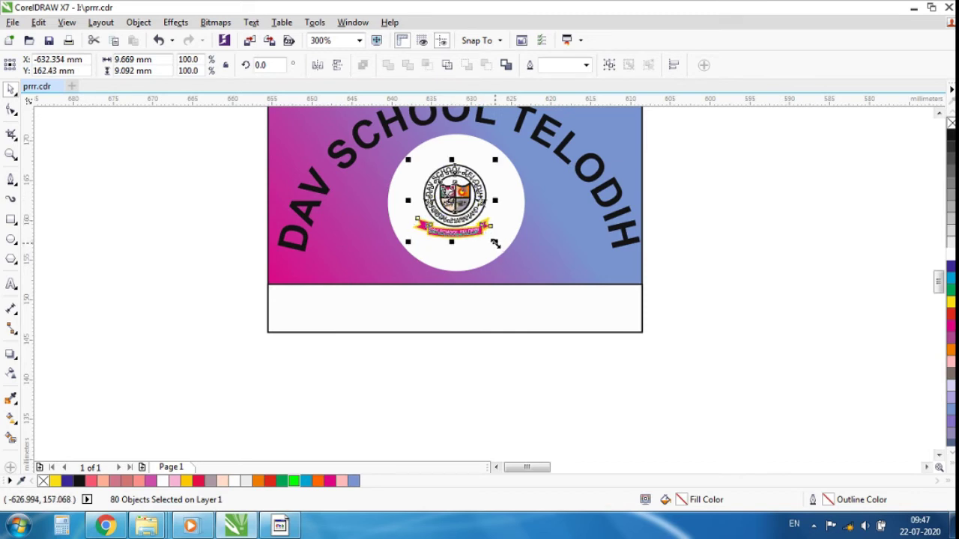
{"action": "mouse_move", "coordinate": [495, 242]}
{"action": "left_mouse_down"}
{"action": "mouse_move", "coordinate": [508, 260]}
{"action": "mouse_move", "coordinate": [495, 251]}
{"action": "left_mouse_up"}
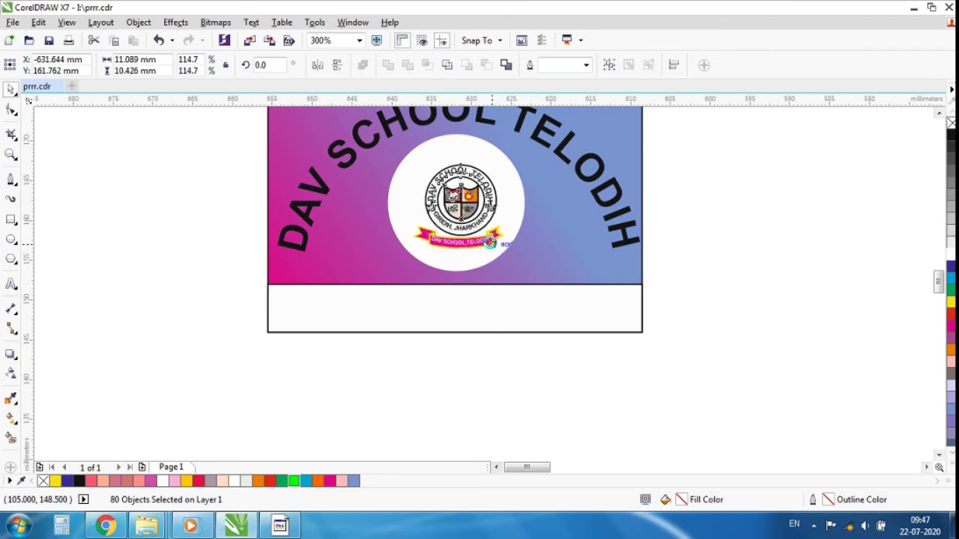
{"action": "left_click_drag", "start_coordinate": [458, 210], "coordinate": [447, 202]}
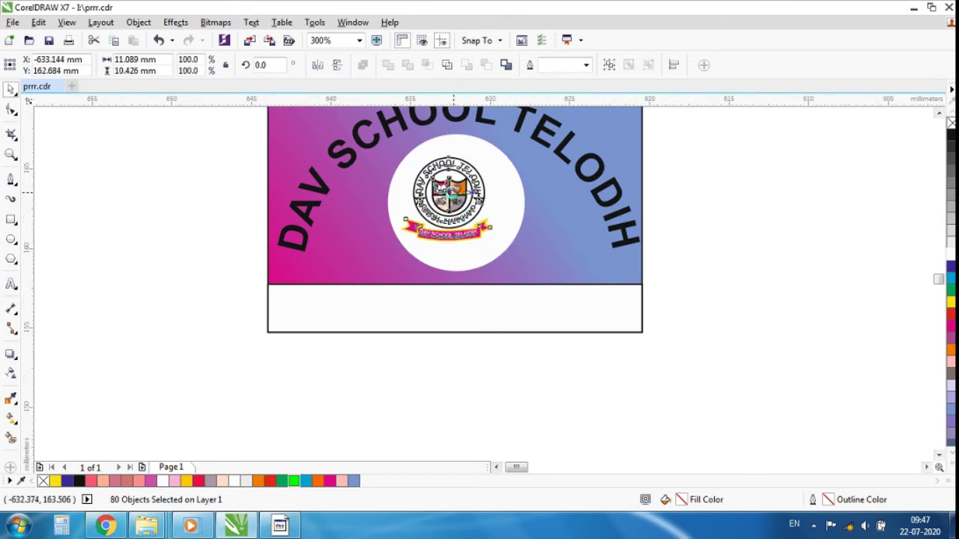
{"action": "scroll", "coordinate": [445, 200], "scroll_direction": "up", "scroll_amount": 2}
{"action": "left_click_drag", "start_coordinate": [445, 202], "coordinate": [459, 212]}
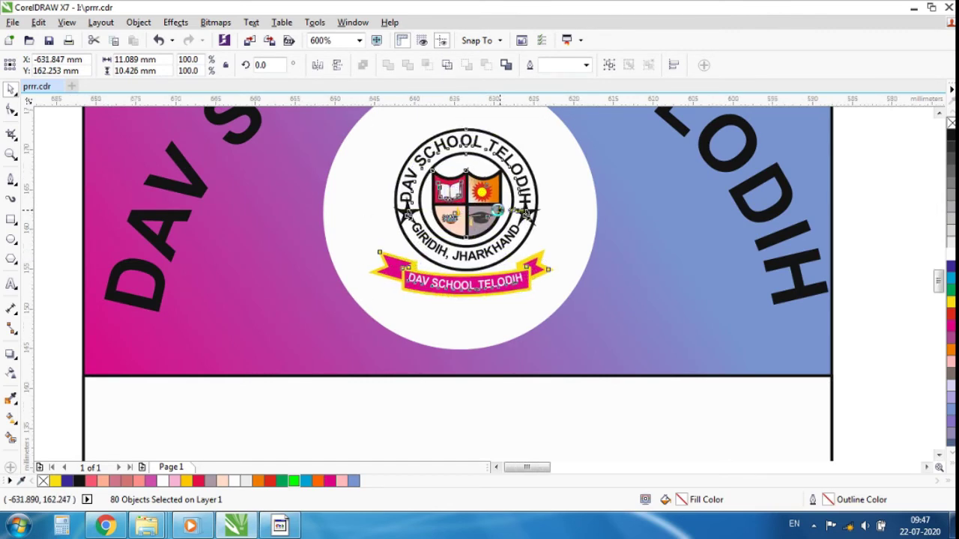
Enlarge the logo about its centre to about 14.65 × 13.77 mm and nudge it into place within the white circle.
{"action": "scroll", "coordinate": [498, 213], "scroll_direction": "down", "scroll_amount": 2}
{"action": "scroll", "coordinate": [513, 213], "scroll_direction": "up", "scroll_amount": 3}
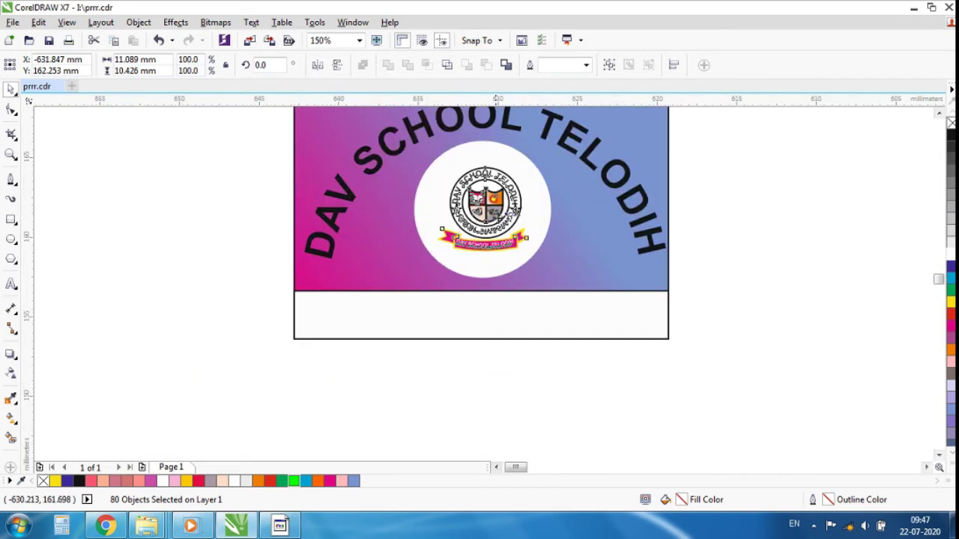
{"action": "mouse_move", "coordinate": [561, 288]}
{"action": "left_mouse_down"}
{"action": "mouse_move", "coordinate": [589, 317]}
{"action": "mouse_move", "coordinate": [563, 297]}
{"action": "left_mouse_up"}
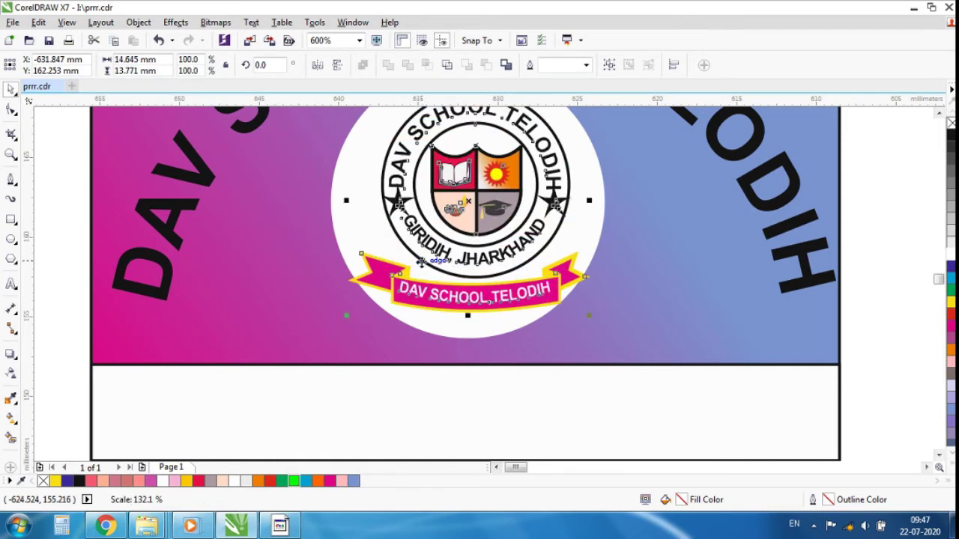
{"action": "scroll", "coordinate": [421, 262], "scroll_direction": "down", "scroll_amount": 2}
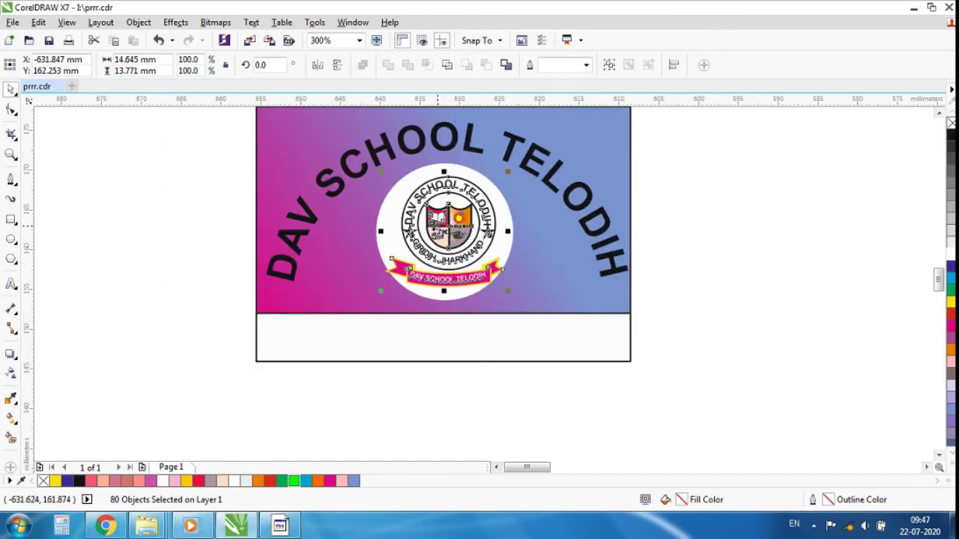
{"action": "scroll", "coordinate": [415, 211], "scroll_direction": "up", "scroll_amount": 2}
{"action": "left_click_drag", "start_coordinate": [460, 223], "coordinate": [457, 225]}
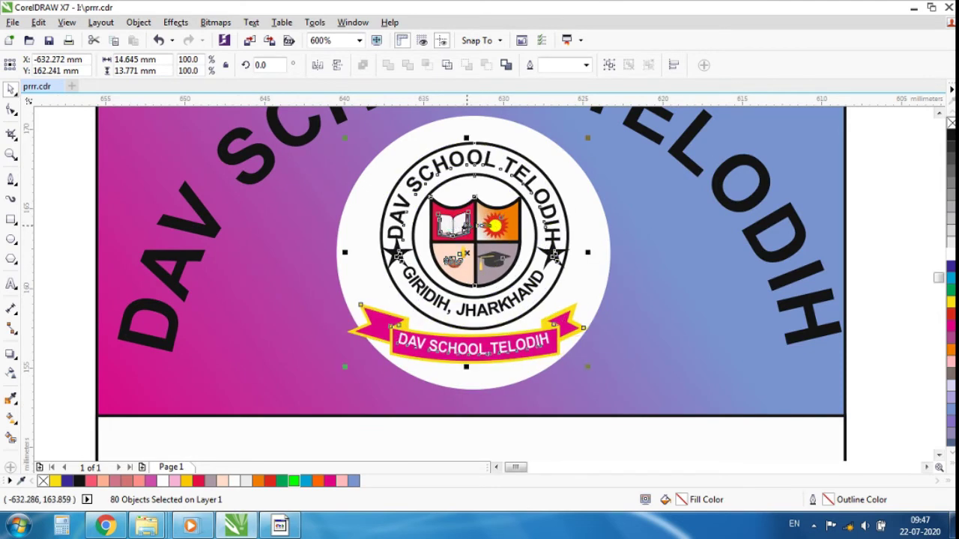
{"action": "scroll", "coordinate": [458, 217], "scroll_direction": "down", "scroll_amount": 2}
{"action": "left_click", "coordinate": [731, 244]}
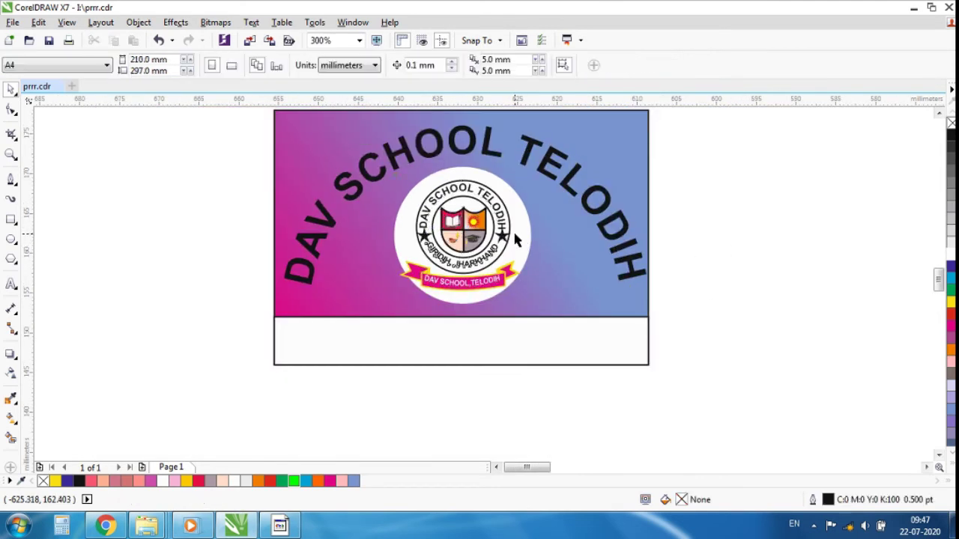
{"action": "key", "text": "Tab"}
{"action": "key", "text": "Escape"}
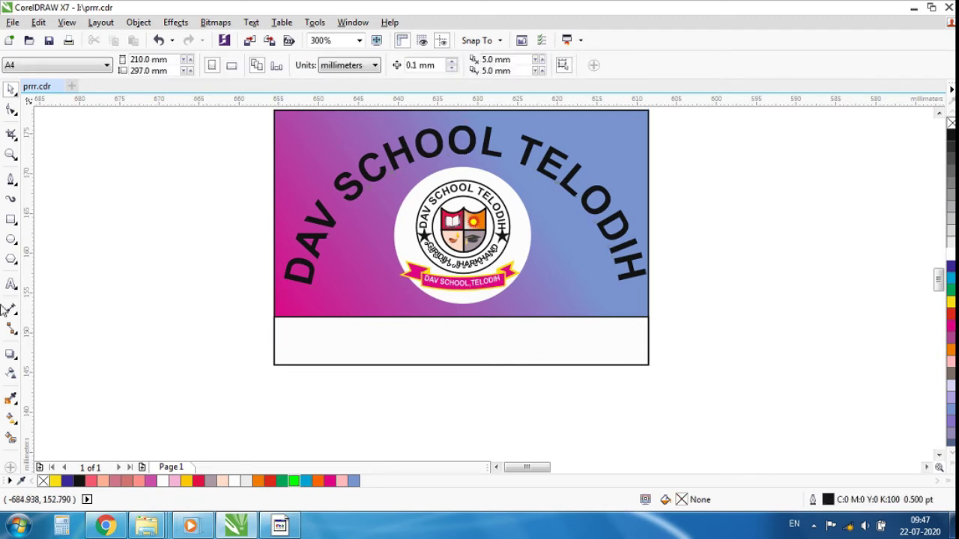
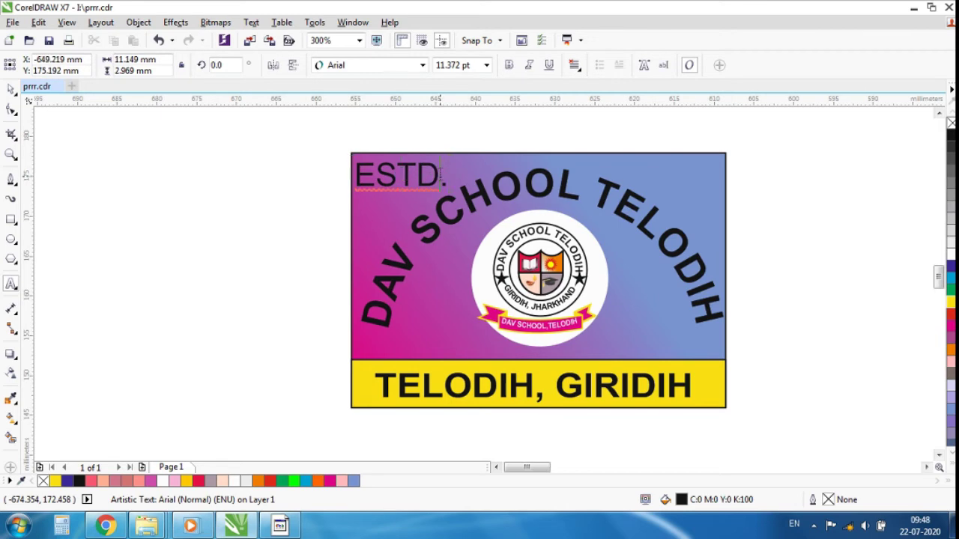
Extend the ESTD. text with a wide gap and 2020, trimming the spaces so the year fits inside the print's upper-right corner.
{"action": "scroll", "coordinate": [440, 174], "scroll_direction": "up", "scroll_amount": 2}
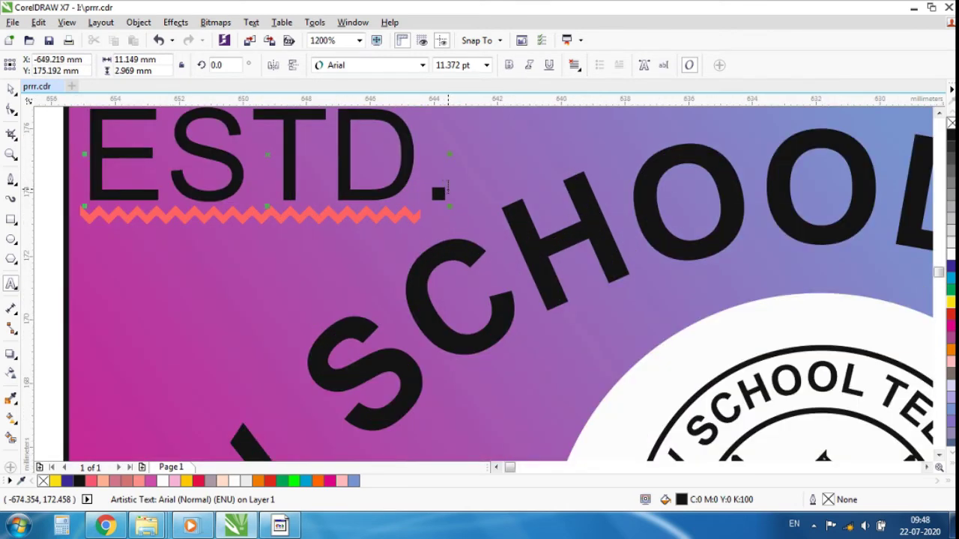
{"action": "scroll", "coordinate": [435, 187], "scroll_direction": "down", "scroll_amount": 1}
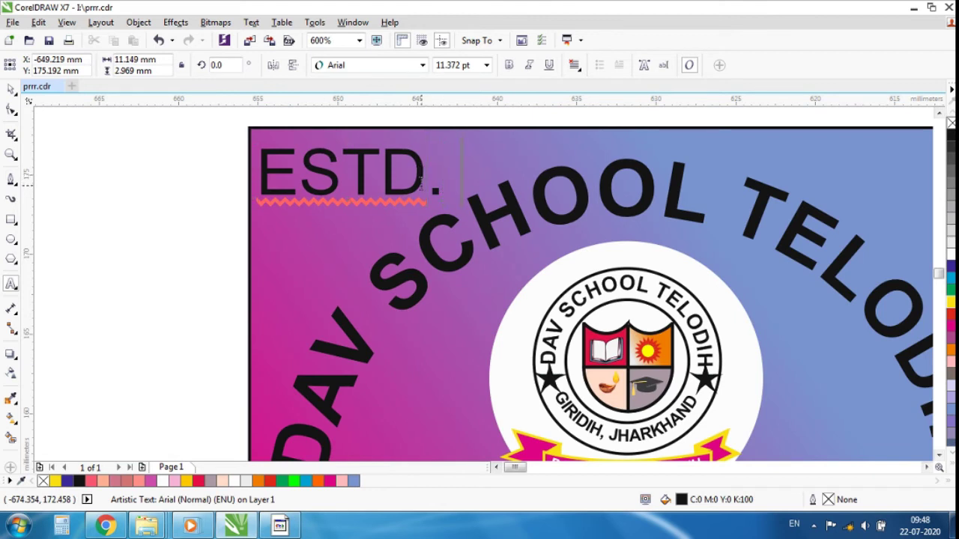
{"action": "scroll", "coordinate": [422, 181], "scroll_direction": "down", "scroll_amount": 2}
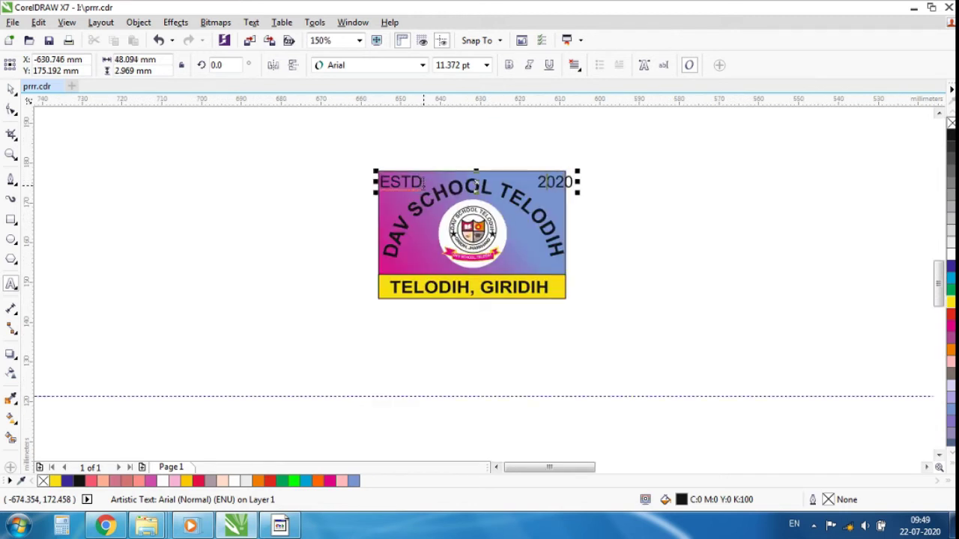
{"action": "key", "text": "BackSpace"}
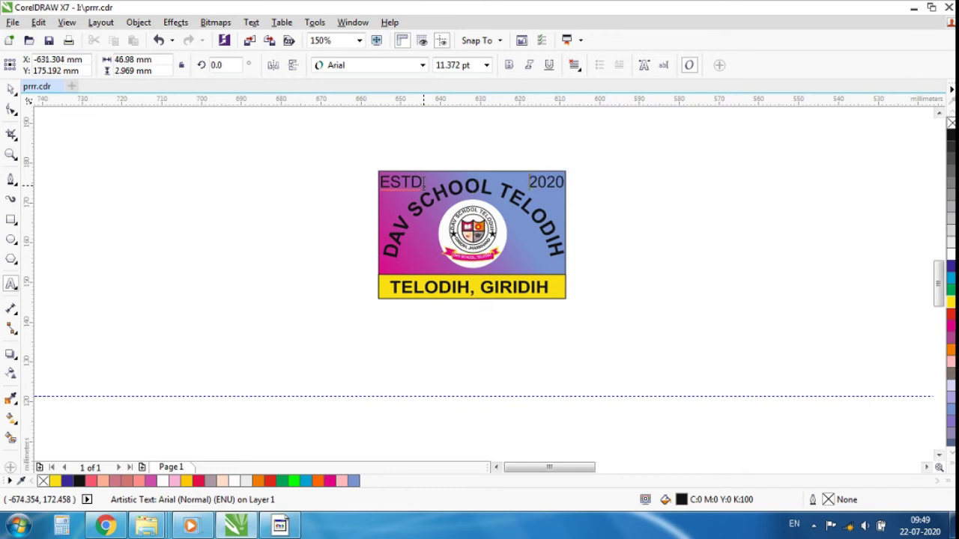
{"action": "left_click", "coordinate": [12, 89]}
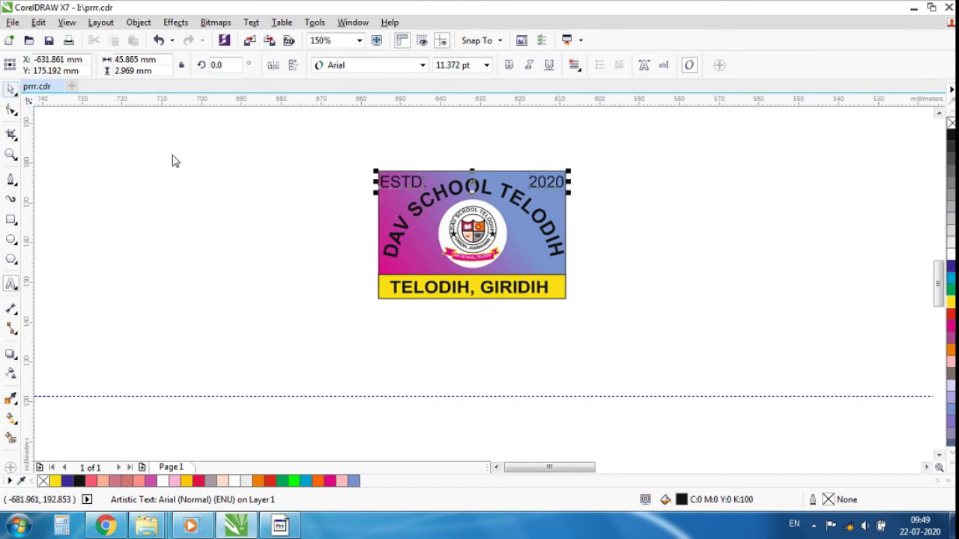
{"action": "scroll", "coordinate": [485, 164], "scroll_direction": "up", "scroll_amount": 1}
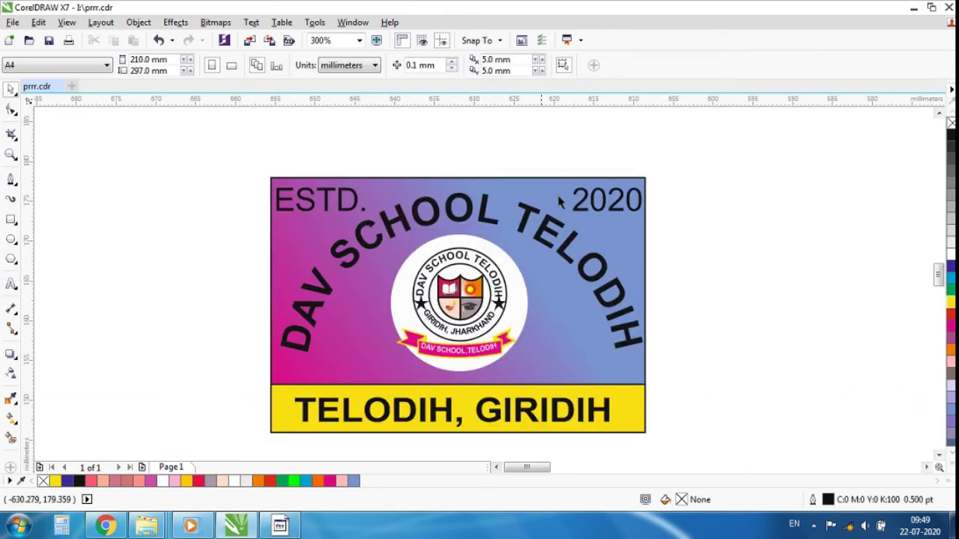
Select every object of the belt print and group them into one object.
{"action": "scroll", "coordinate": [529, 203], "scroll_direction": "down", "scroll_amount": 1}
{"action": "left_click_drag", "start_coordinate": [359, 171], "coordinate": [666, 367]}
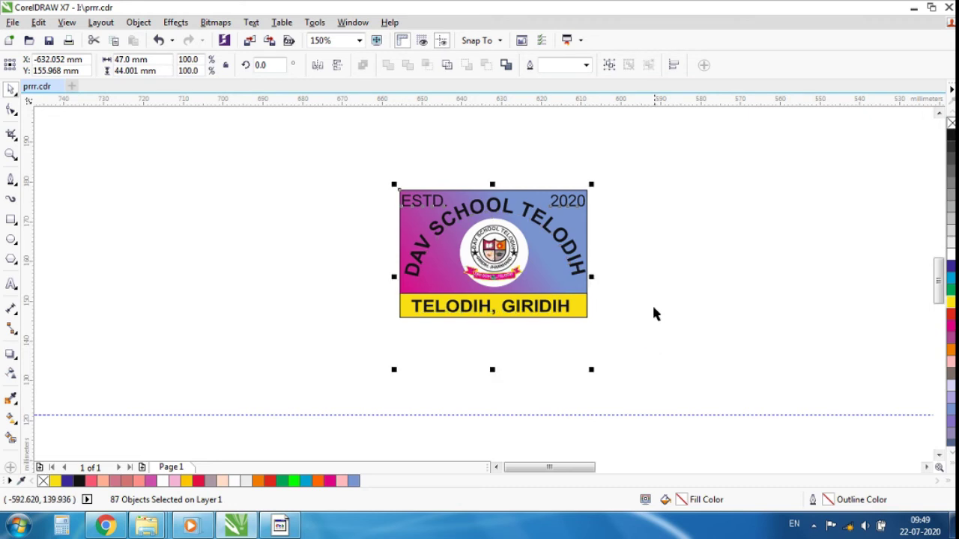
{"action": "key", "text": "ctrl+g"}
{"action": "key", "text": "Escape"}
{"action": "left_click", "coordinate": [499, 275]}
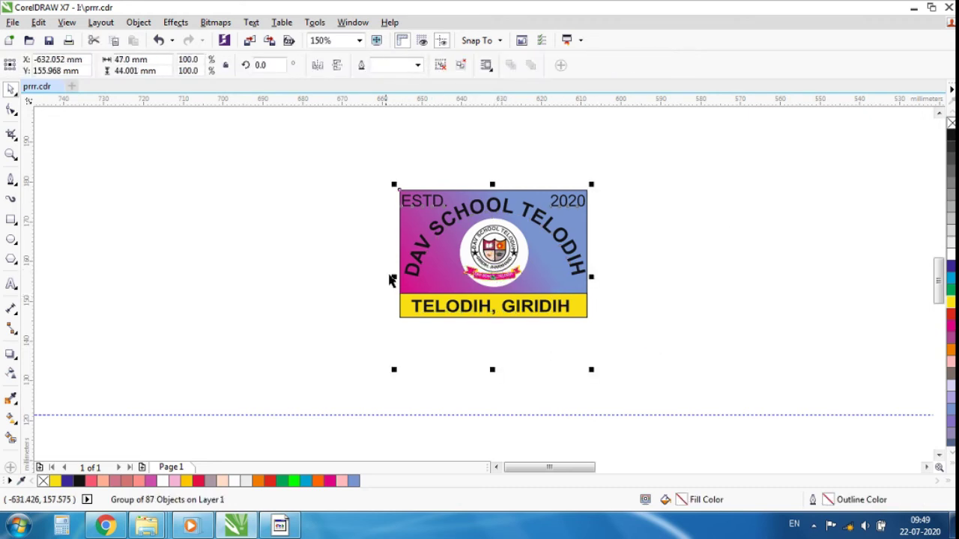
{"action": "left_click_drag", "start_coordinate": [351, 157], "coordinate": [690, 357]}
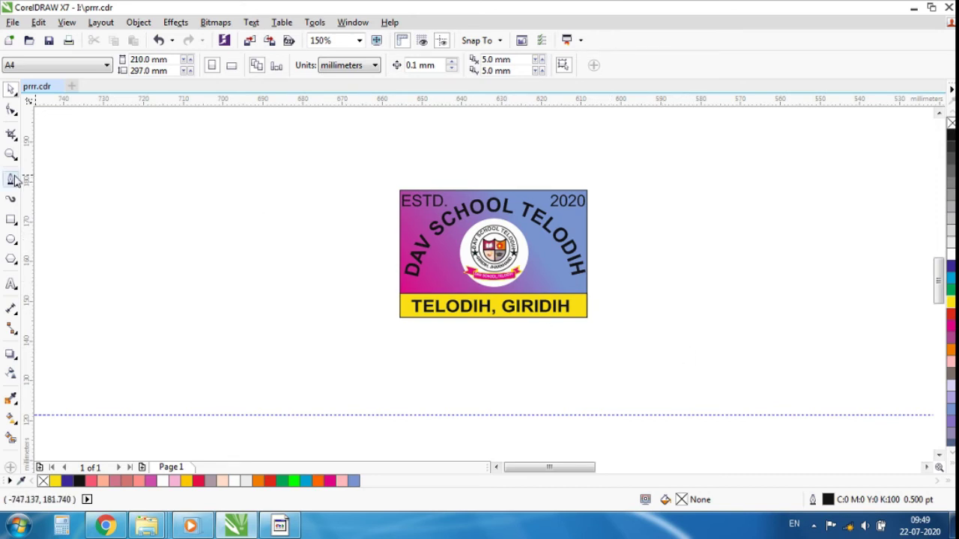
Draw a crop area around the belt print and fit its upper-left corner to the outline, about 47.1 × 31.67 mm.
{"action": "left_click_drag", "start_coordinate": [383, 181], "coordinate": [591, 332]}
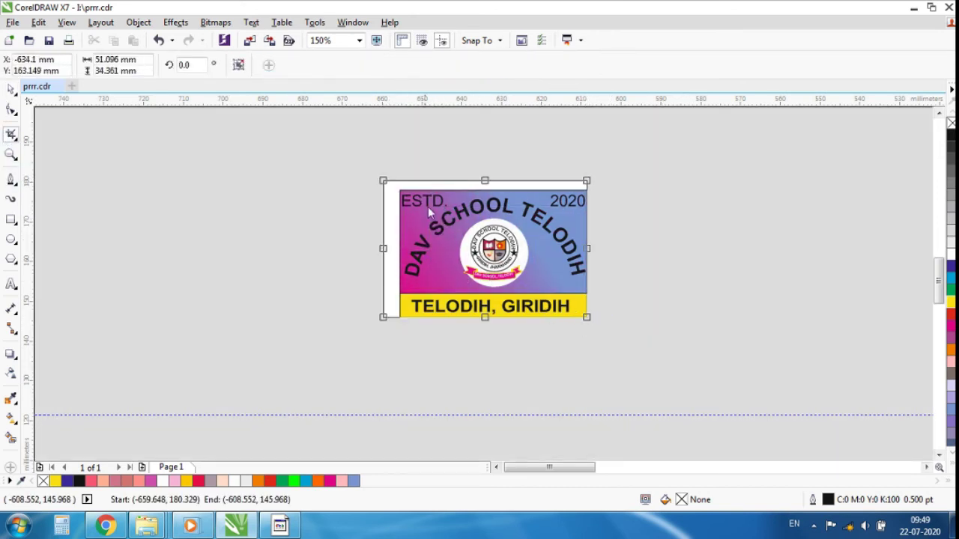
{"action": "scroll", "coordinate": [389, 187], "scroll_direction": "up", "scroll_amount": 2}
{"action": "left_click_drag", "start_coordinate": [374, 180], "coordinate": [410, 200]}
{"action": "scroll", "coordinate": [417, 203], "scroll_direction": "up", "scroll_amount": 4}
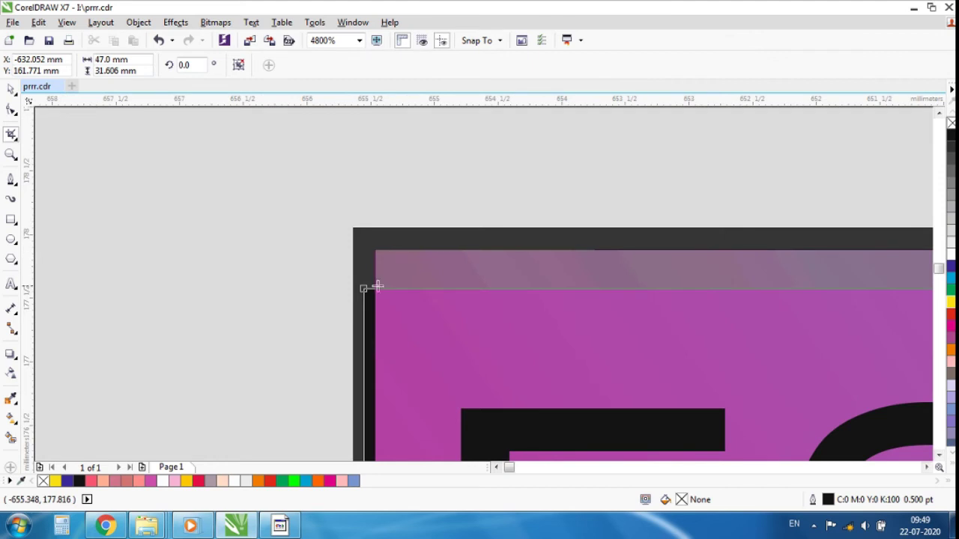
{"action": "left_click_drag", "start_coordinate": [364, 289], "coordinate": [351, 280]}
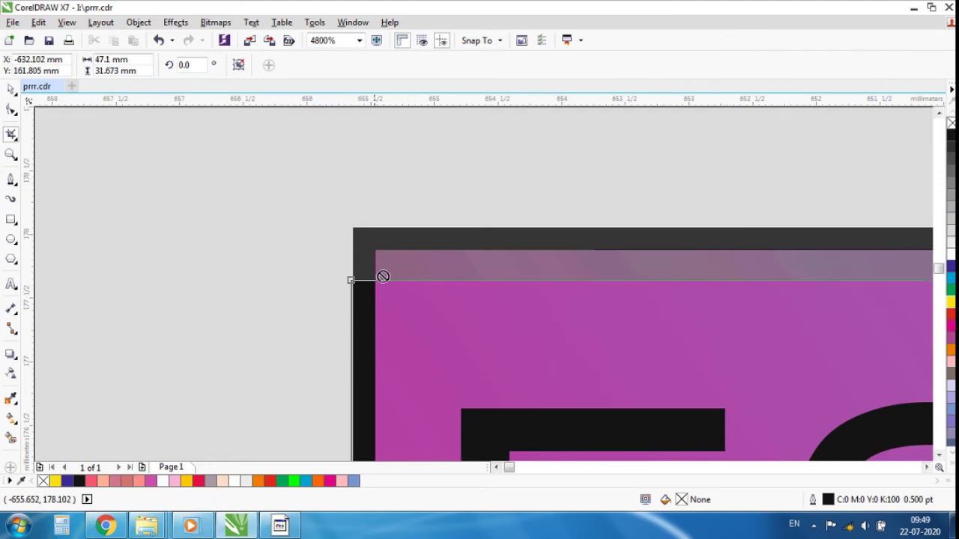
{"action": "double_click", "coordinate": [462, 272]}
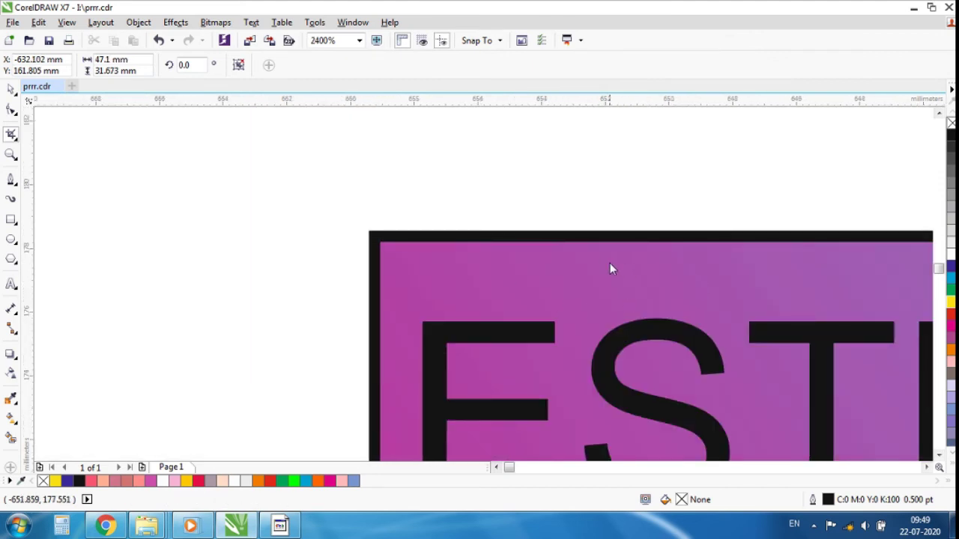
Raise the crop area's upper edge to the outer edge of the print's black outline, making it about 32.09 mm high.
{"action": "scroll", "coordinate": [610, 268], "scroll_direction": "down", "scroll_amount": 1}
{"action": "scroll", "coordinate": [644, 254], "scroll_direction": "down", "scroll_amount": 1}
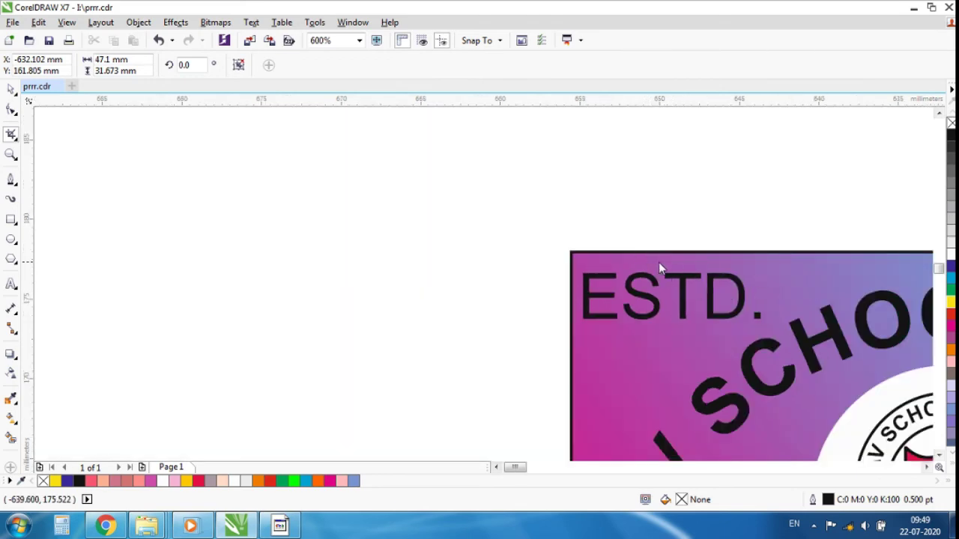
{"action": "scroll", "coordinate": [643, 261], "scroll_direction": "down", "scroll_amount": 1}
{"action": "scroll", "coordinate": [542, 250], "scroll_direction": "down", "scroll_amount": 2}
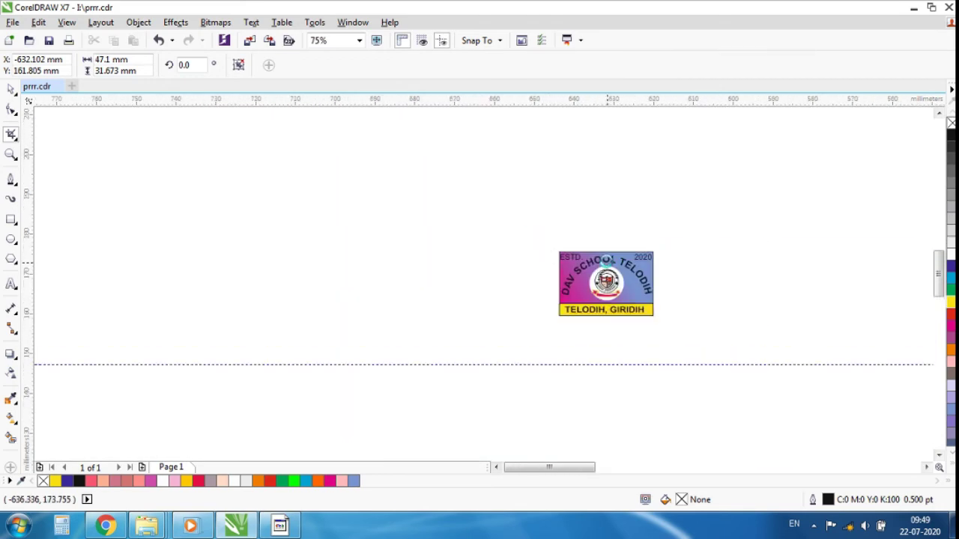
{"action": "scroll", "coordinate": [606, 260], "scroll_direction": "up", "scroll_amount": 4}
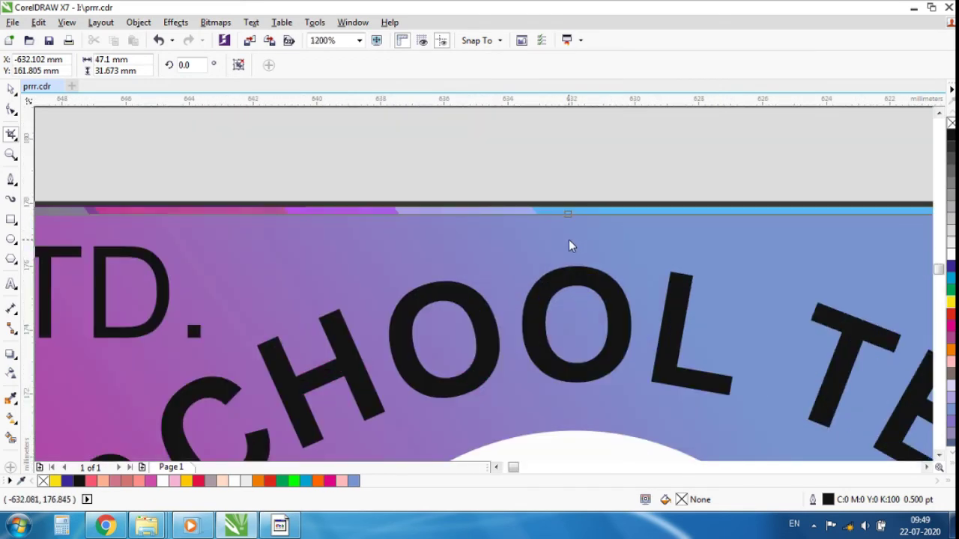
{"action": "scroll", "coordinate": [570, 222], "scroll_direction": "up", "scroll_amount": 2}
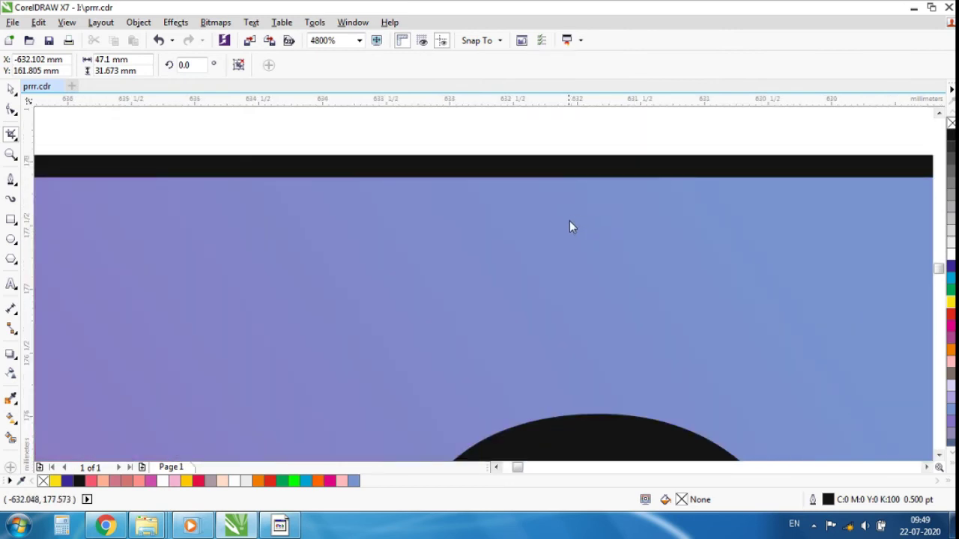
{"action": "scroll", "coordinate": [550, 220], "scroll_direction": "down", "scroll_amount": 4}
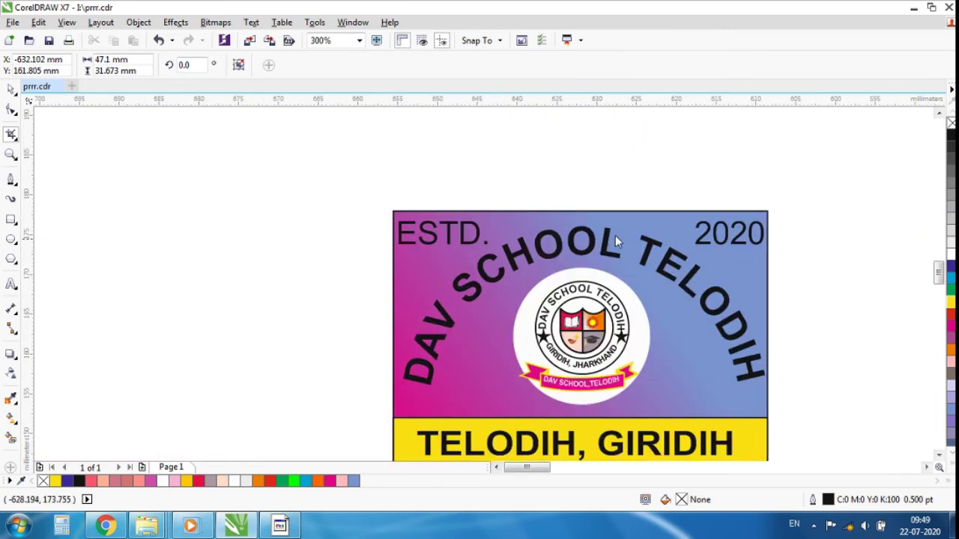
{"action": "scroll", "coordinate": [606, 202], "scroll_direction": "up", "scroll_amount": 3}
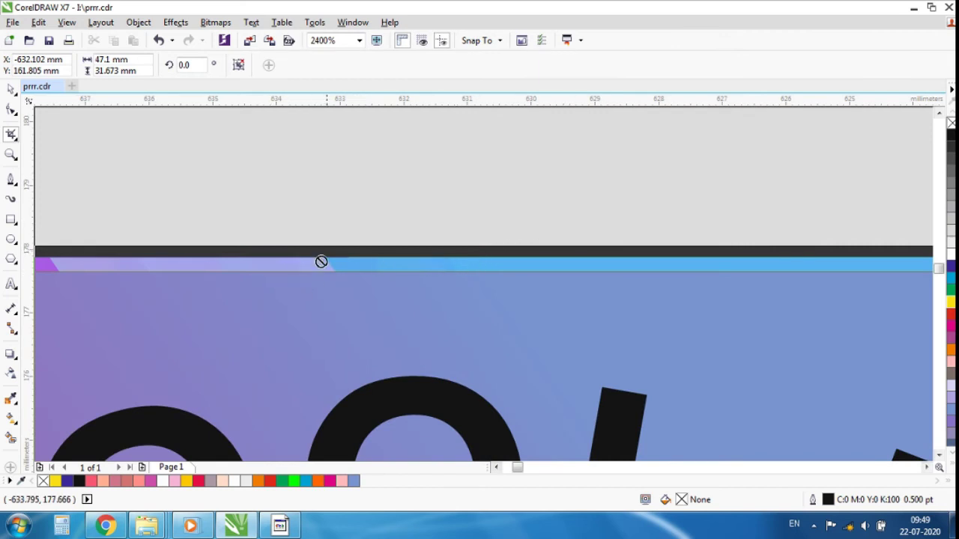
{"action": "scroll", "coordinate": [419, 272], "scroll_direction": "down", "scroll_amount": 1}
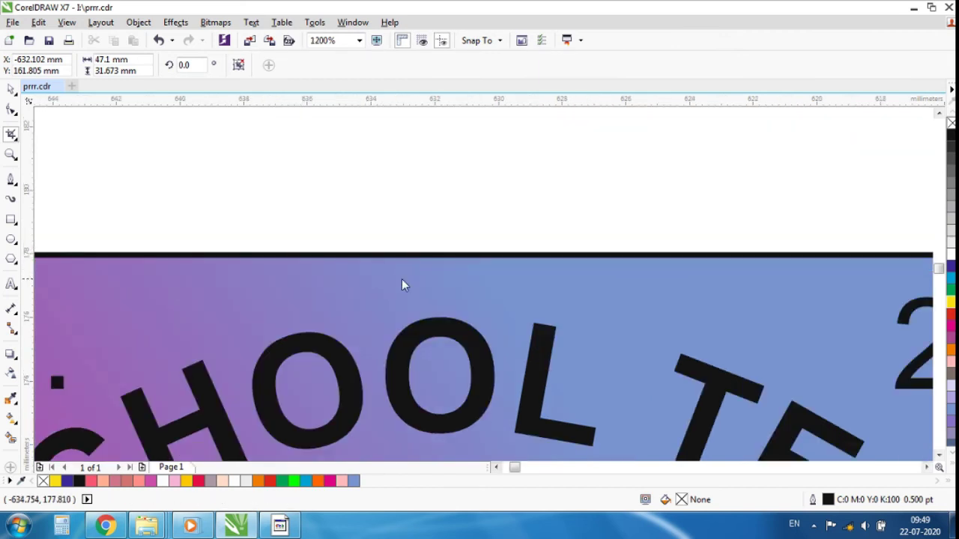
{"action": "scroll", "coordinate": [365, 279], "scroll_direction": "down", "scroll_amount": 2}
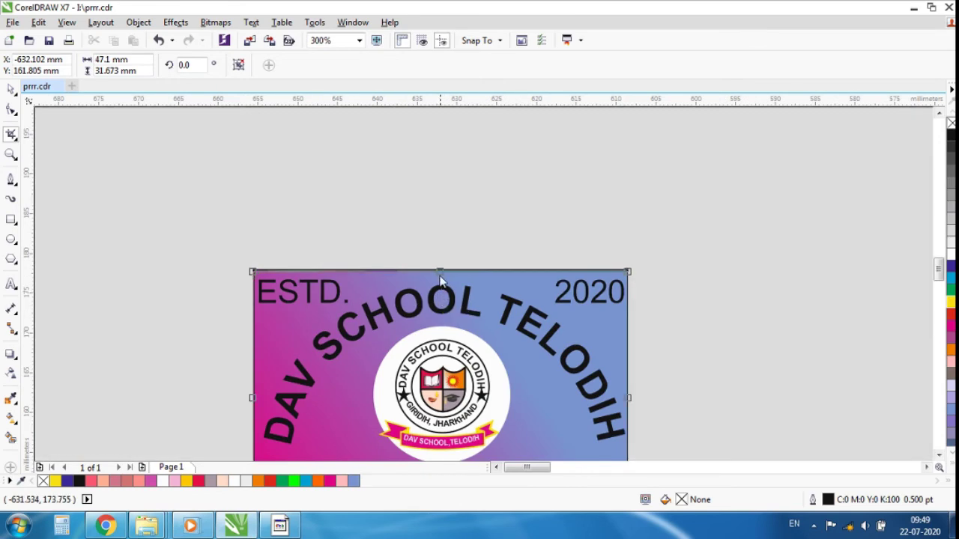
{"action": "scroll", "coordinate": [437, 268], "scroll_direction": "up", "scroll_amount": 2}
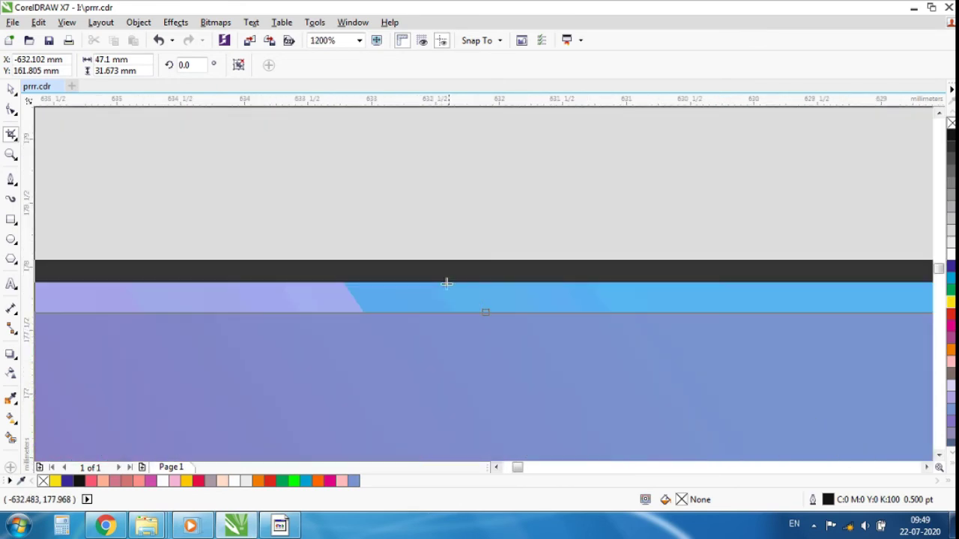
{"action": "left_click_drag", "start_coordinate": [485, 312], "coordinate": [484, 259]}
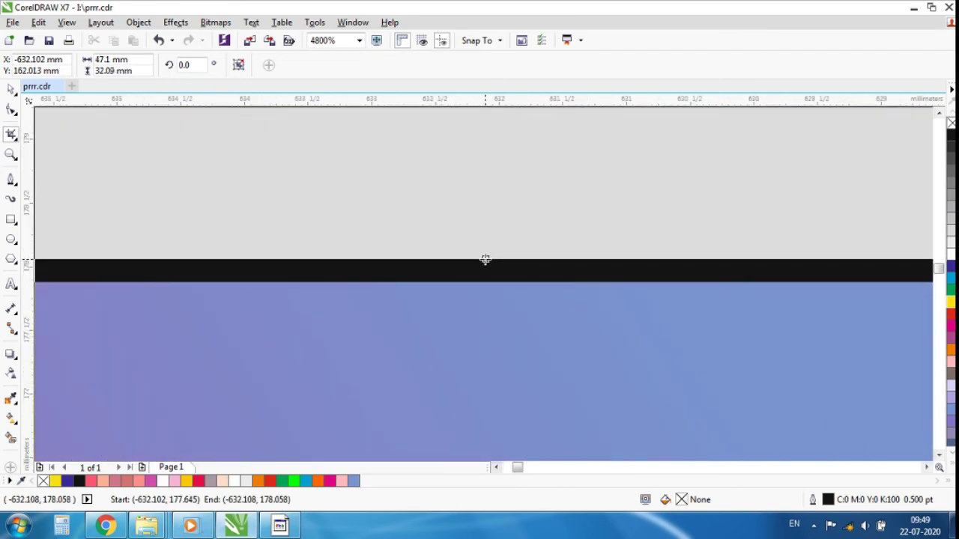
Extend the crop area's right edge to the outside of the print's outline, making it about 47.19 mm wide.
{"action": "scroll", "coordinate": [484, 259], "scroll_direction": "down", "scroll_amount": 2}
{"action": "scroll", "coordinate": [508, 239], "scroll_direction": "down", "scroll_amount": 4}
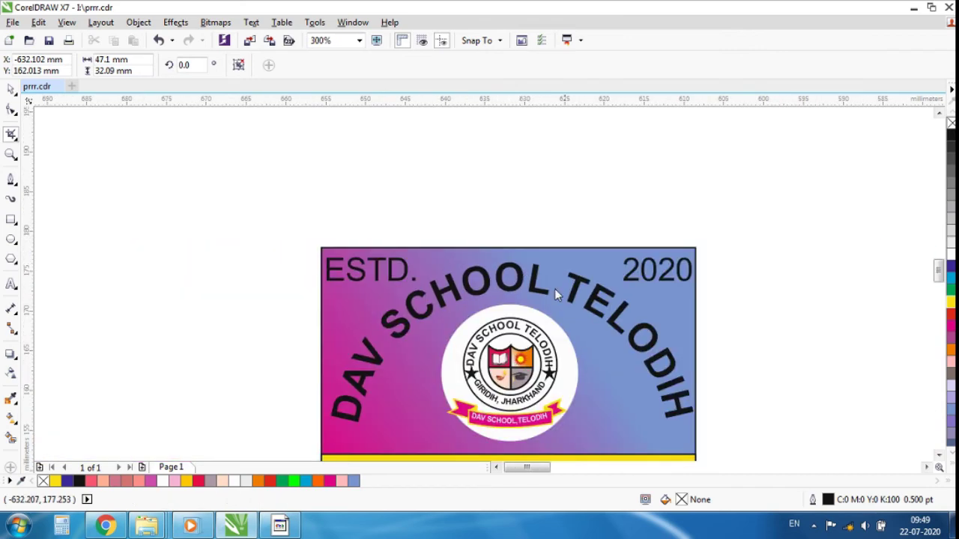
{"action": "scroll", "coordinate": [704, 363], "scroll_direction": "up", "scroll_amount": 4}
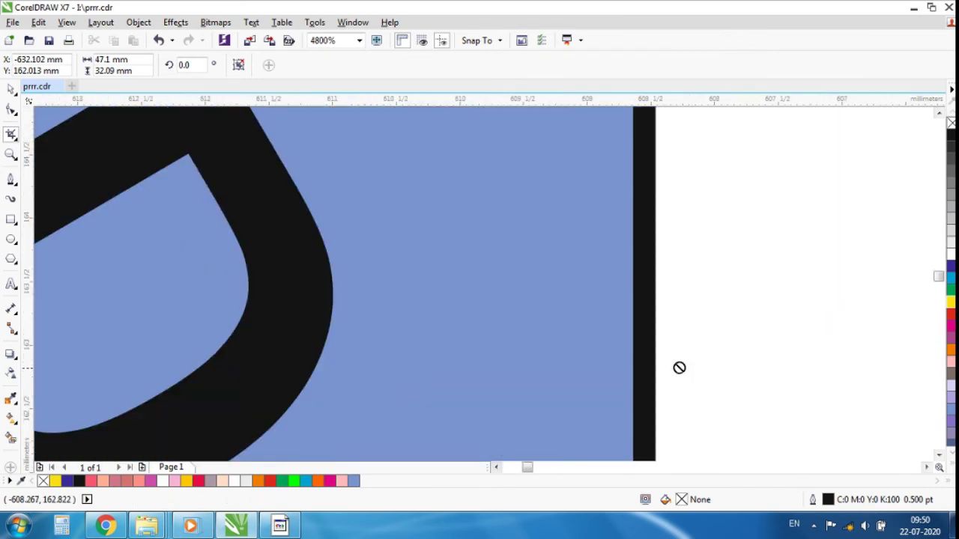
{"action": "scroll", "coordinate": [645, 353], "scroll_direction": "down", "scroll_amount": 2}
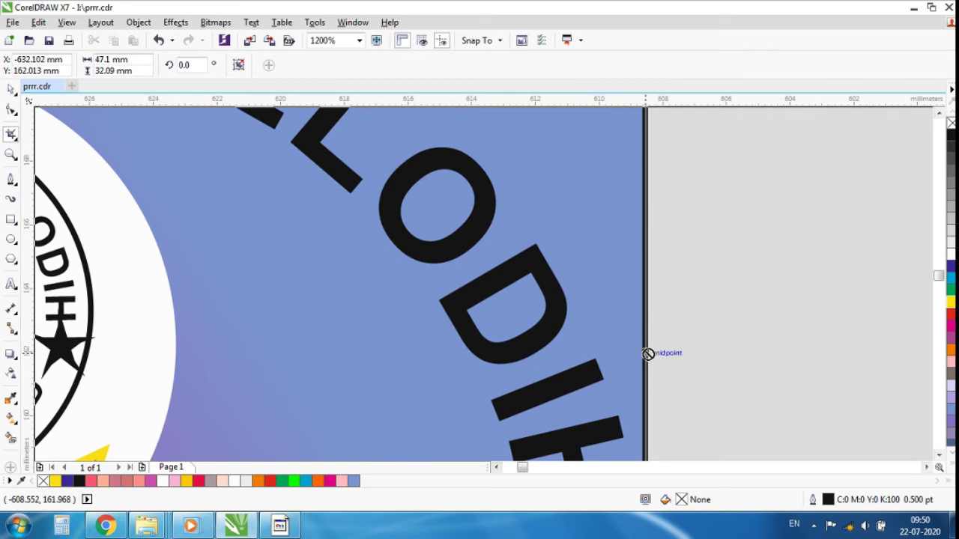
{"action": "scroll", "coordinate": [645, 353], "scroll_direction": "up", "scroll_amount": 4}
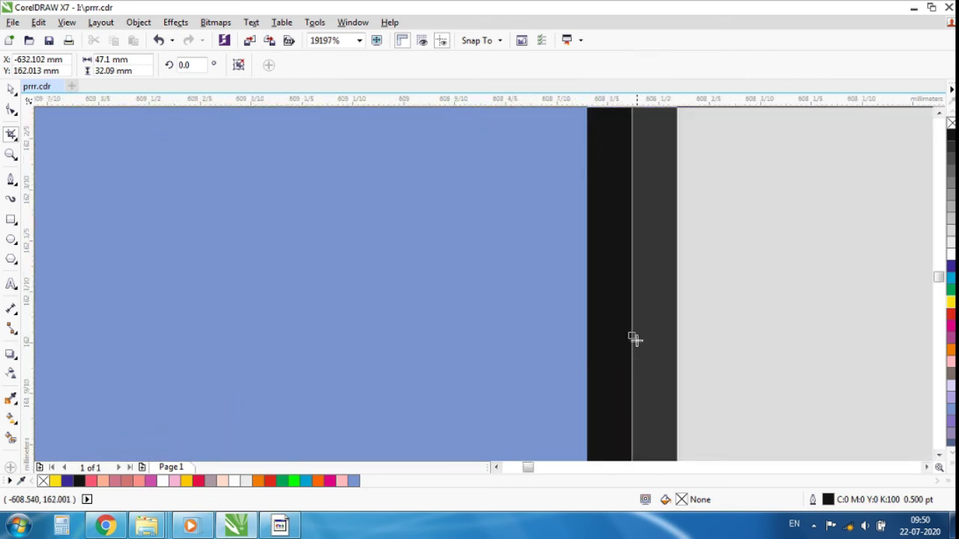
{"action": "left_click_drag", "start_coordinate": [633, 338], "coordinate": [676, 337]}
{"action": "scroll", "coordinate": [637, 319], "scroll_direction": "down", "scroll_amount": 5}
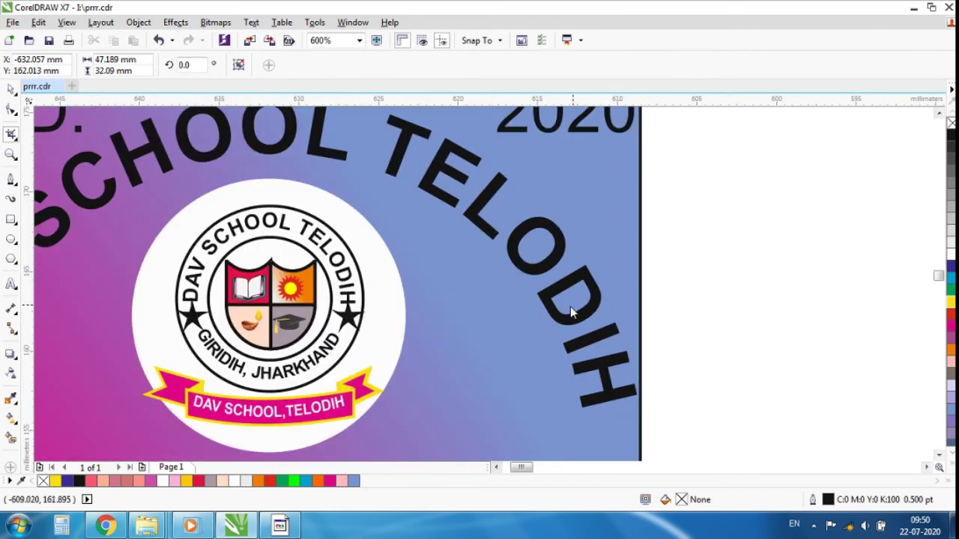
Lower the crop area's bottom edge to the outside of the yellow strip's outline, making it about 32.19 mm high.
{"action": "scroll", "coordinate": [505, 321], "scroll_direction": "down", "scroll_amount": 3}
{"action": "scroll", "coordinate": [442, 384], "scroll_direction": "up", "scroll_amount": 1}
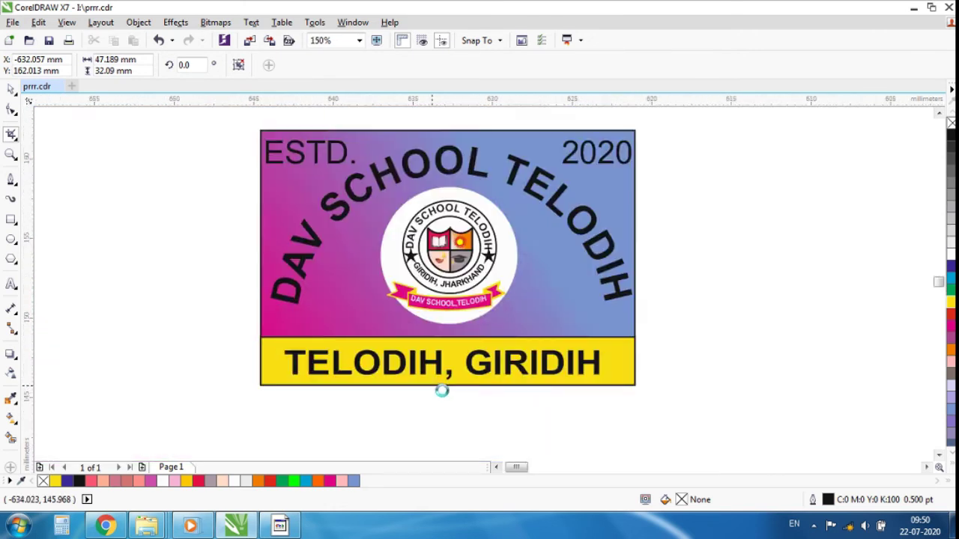
{"action": "scroll", "coordinate": [439, 390], "scroll_direction": "up", "scroll_amount": 4}
{"action": "scroll", "coordinate": [497, 367], "scroll_direction": "up", "scroll_amount": 2}
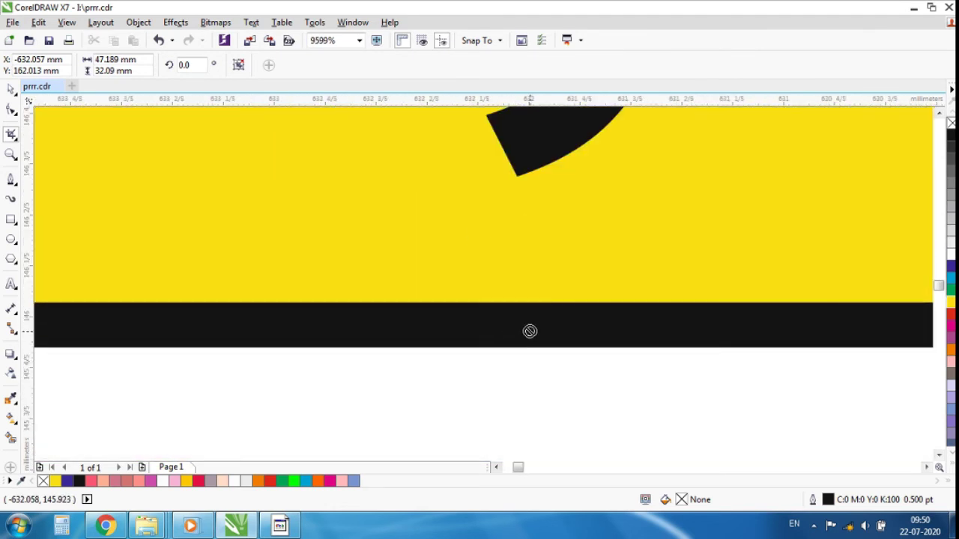
{"action": "scroll", "coordinate": [540, 315], "scroll_direction": "down", "scroll_amount": 1}
{"action": "mouse_move", "coordinate": [518, 317]}
{"action": "left_mouse_down"}
{"action": "mouse_move", "coordinate": [531, 327]}
{"action": "mouse_move", "coordinate": [518, 319]}
{"action": "mouse_move", "coordinate": [515, 331]}
{"action": "left_mouse_up"}
{"action": "scroll", "coordinate": [655, 321], "scroll_direction": "down", "scroll_amount": 2}
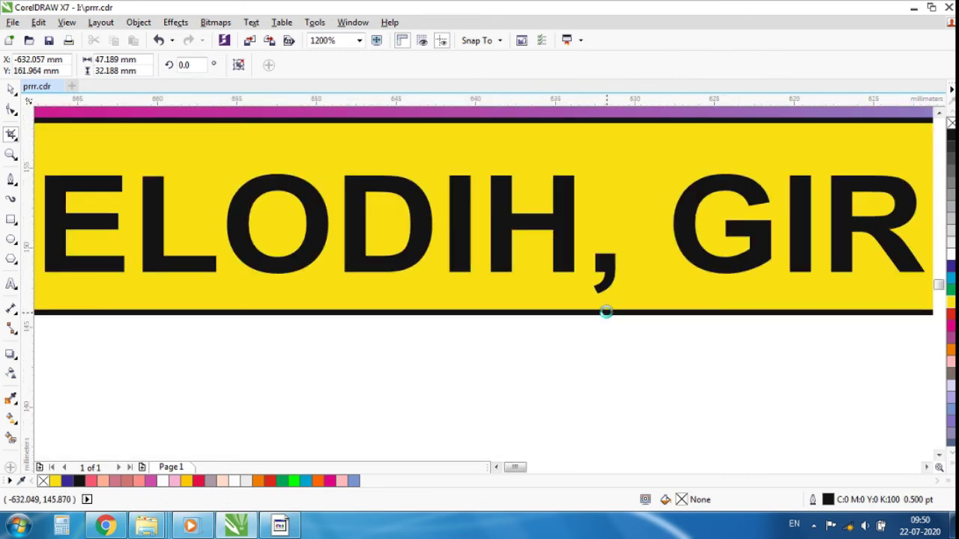
Check the crop area's left edge against the print's outline and apply the crop.
{"action": "scroll", "coordinate": [606, 315], "scroll_direction": "down", "scroll_amount": 2}
{"action": "scroll", "coordinate": [414, 202], "scroll_direction": "up", "scroll_amount": 2}
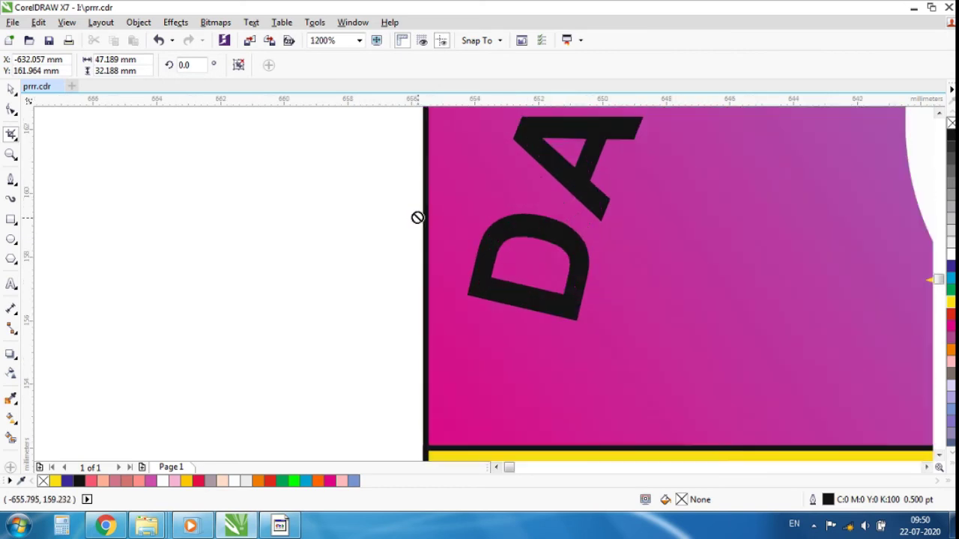
{"action": "scroll", "coordinate": [427, 217], "scroll_direction": "up", "scroll_amount": 1}
{"action": "scroll", "coordinate": [440, 214], "scroll_direction": "down", "scroll_amount": 2}
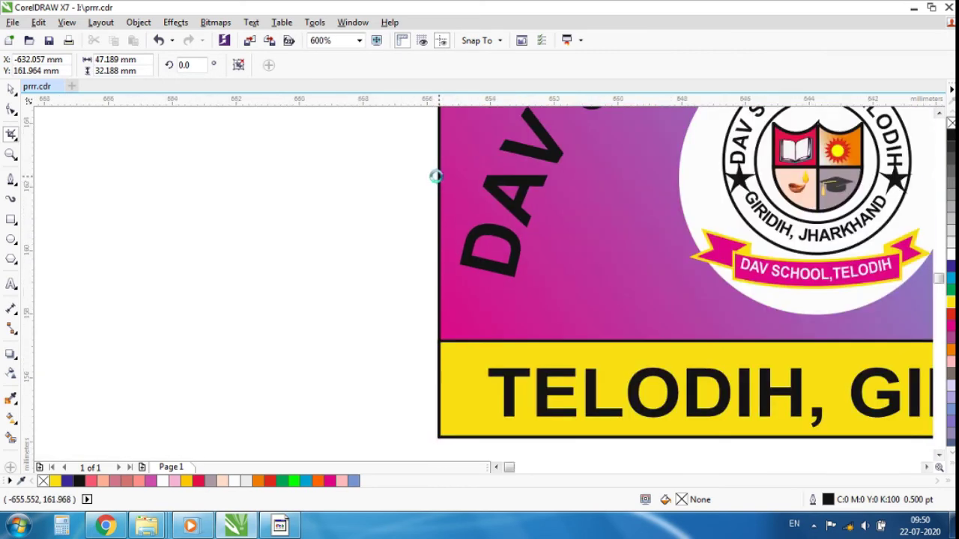
{"action": "scroll", "coordinate": [480, 214], "scroll_direction": "up", "scroll_amount": 4}
{"action": "scroll", "coordinate": [379, 250], "scroll_direction": "down", "scroll_amount": 4}
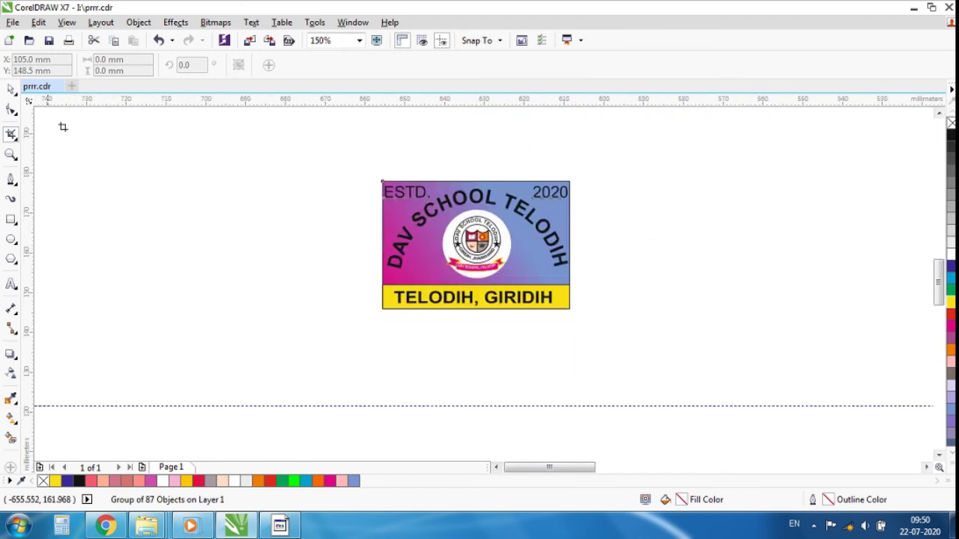
Select the cropped belt print and check its available grouping options.
{"action": "key", "text": "space"}
{"action": "left_click_drag", "start_coordinate": [337, 170], "coordinate": [670, 363]}
{"action": "left_click", "coordinate": [138, 21]}
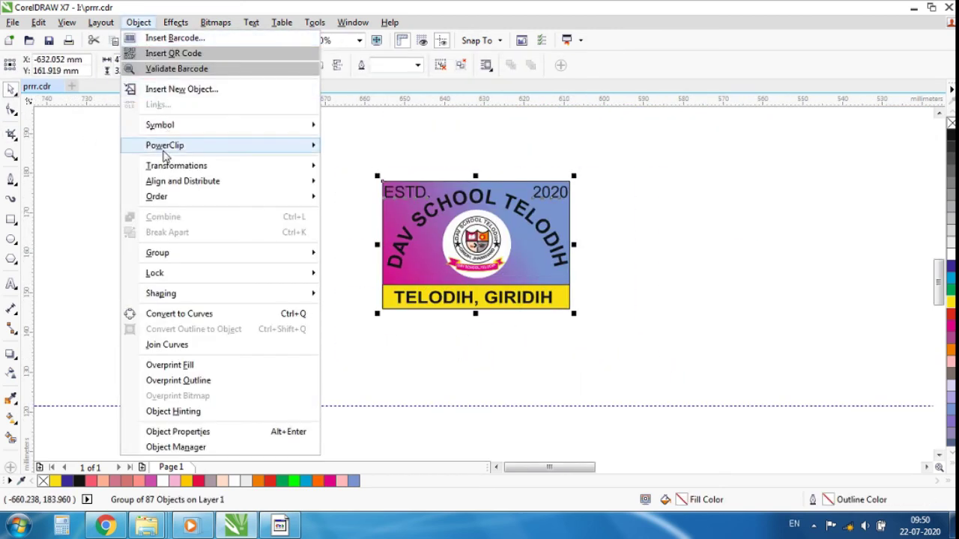
{"action": "mouse_move", "coordinate": [190, 253]}
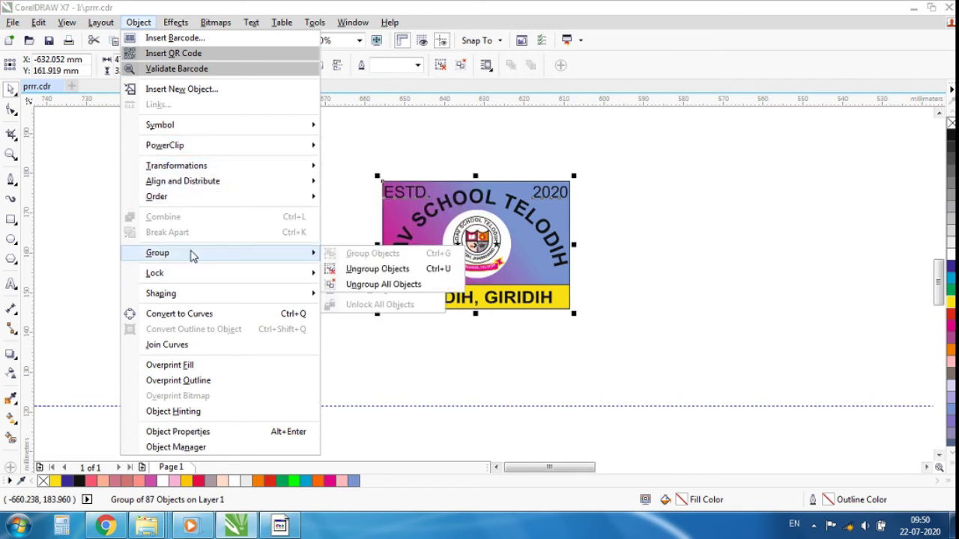
{"action": "left_click", "coordinate": [724, 263]}
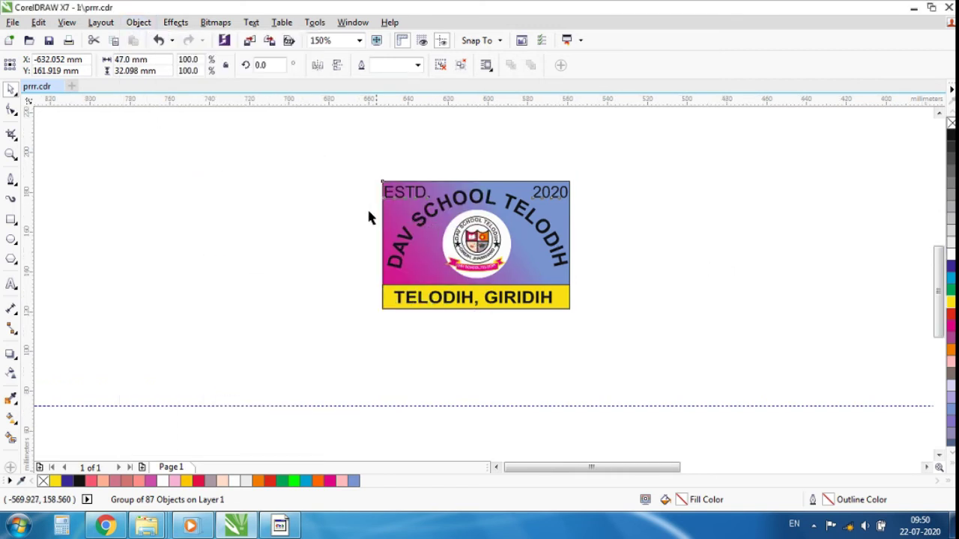
{"action": "scroll", "coordinate": [482, 294], "scroll_direction": "down", "scroll_amount": 4}
{"action": "left_click_drag", "start_coordinate": [296, 189], "coordinate": [493, 294]}
Add the artistic text NOW READY TO PRINT.... across the belt print, enlarged to about 144 pt.
{"action": "left_click", "coordinate": [12, 284]}
{"action": "left_click", "coordinate": [197, 215]}
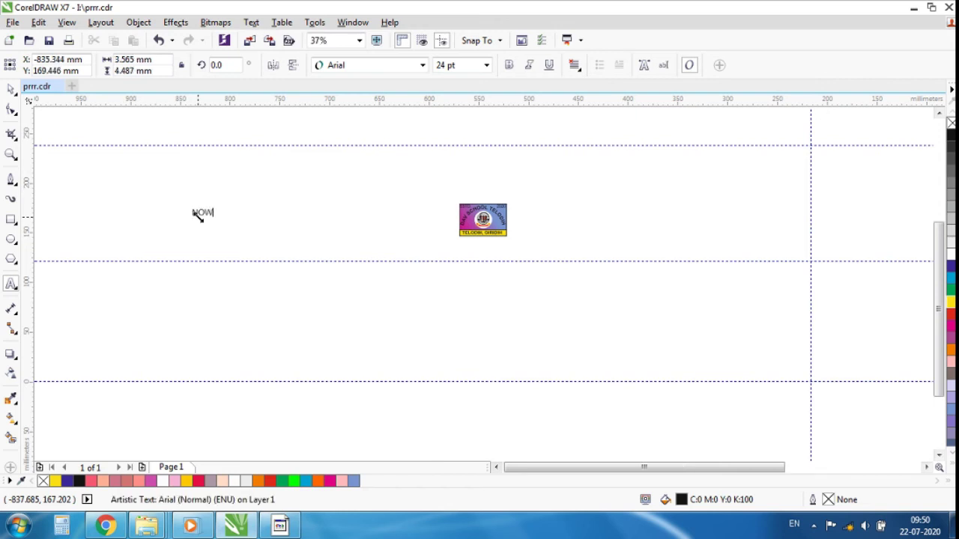
{"action": "left_click_drag", "start_coordinate": [209, 221], "coordinate": [304, 284]}
{"action": "left_click", "coordinate": [313, 238]}
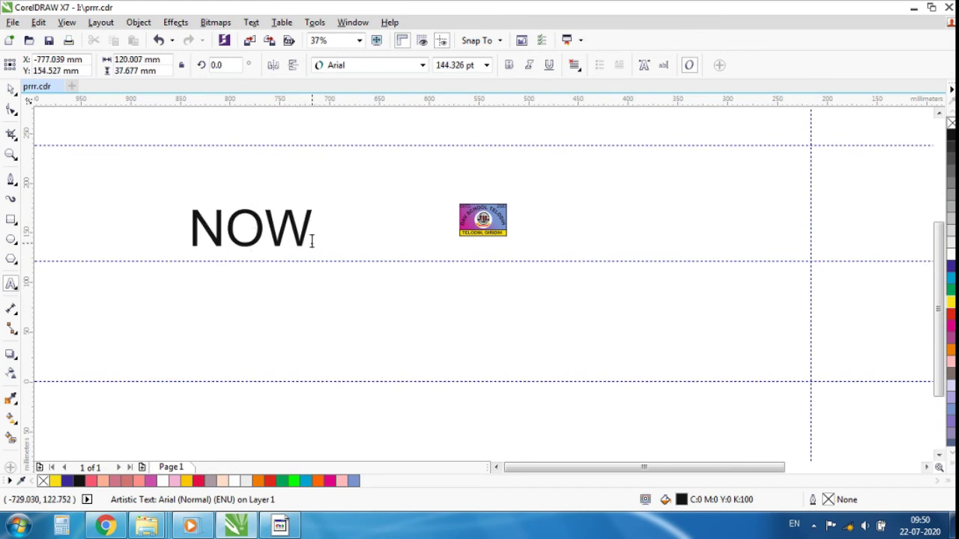
{"action": "type", "text": "READY "}
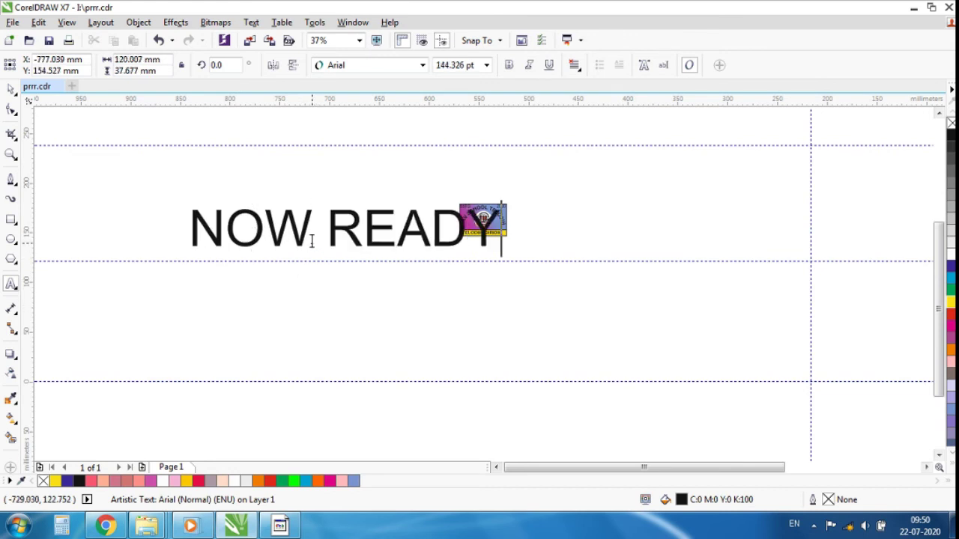
{"action": "type", "text": "TO "}
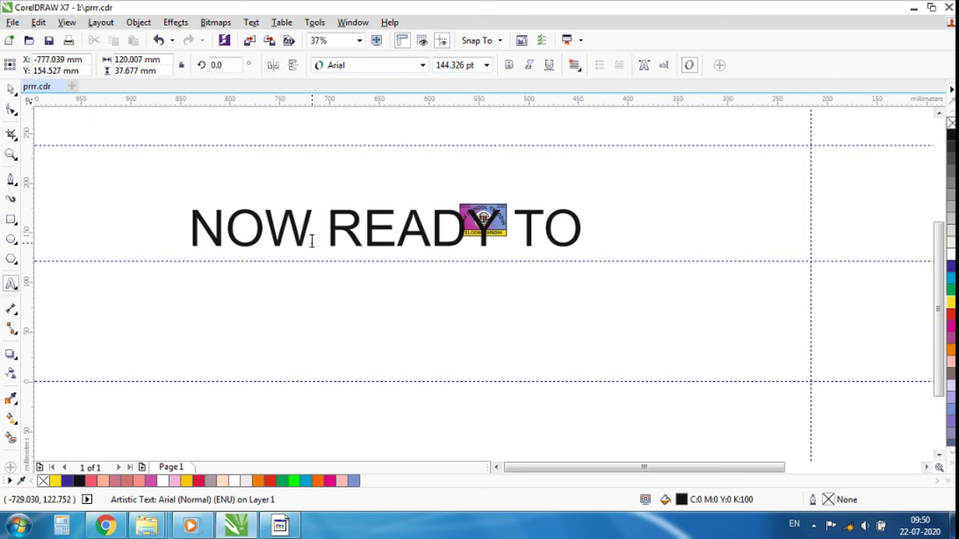
{"action": "type", "text": "PRINT...."}
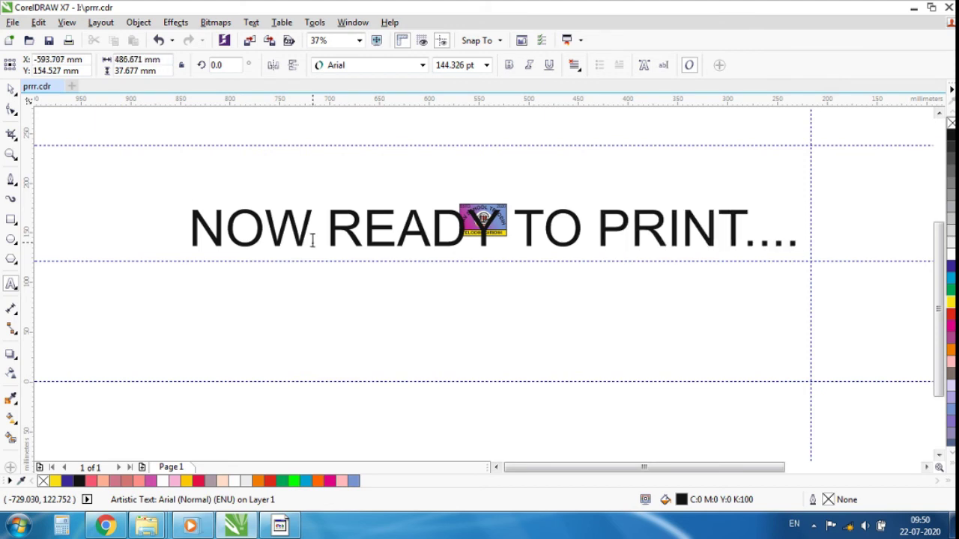
Delete the whole NOW READY TO PRINT.... text and leave text editing.
{"action": "key", "text": "ctrl+a"}
{"action": "key", "text": "BackSpace"}
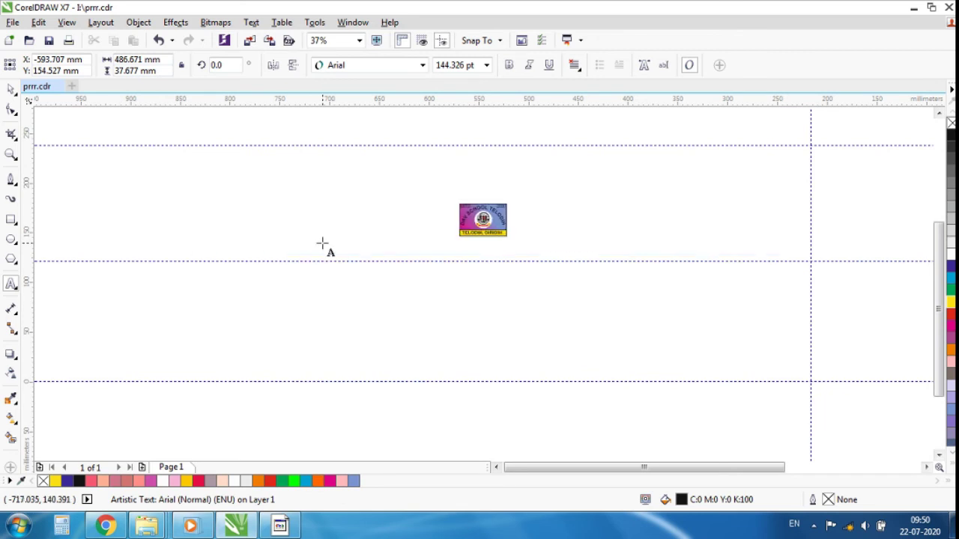
{"action": "left_click", "coordinate": [12, 88]}
{"action": "scroll", "coordinate": [421, 195], "scroll_direction": "down", "scroll_amount": 1}
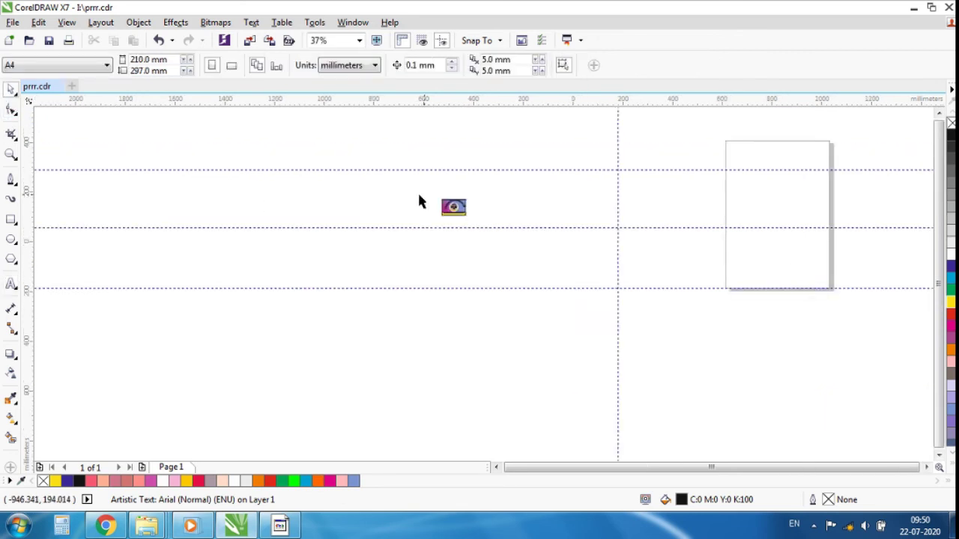
Move the belt print onto the A4 page, place it just inside the page's upper-left corner and select it.
{"action": "scroll", "coordinate": [421, 195], "scroll_direction": "down", "scroll_amount": 1}
{"action": "left_click_drag", "start_coordinate": [392, 175], "coordinate": [589, 175]}
{"action": "scroll", "coordinate": [607, 175], "scroll_direction": "up", "scroll_amount": 3}
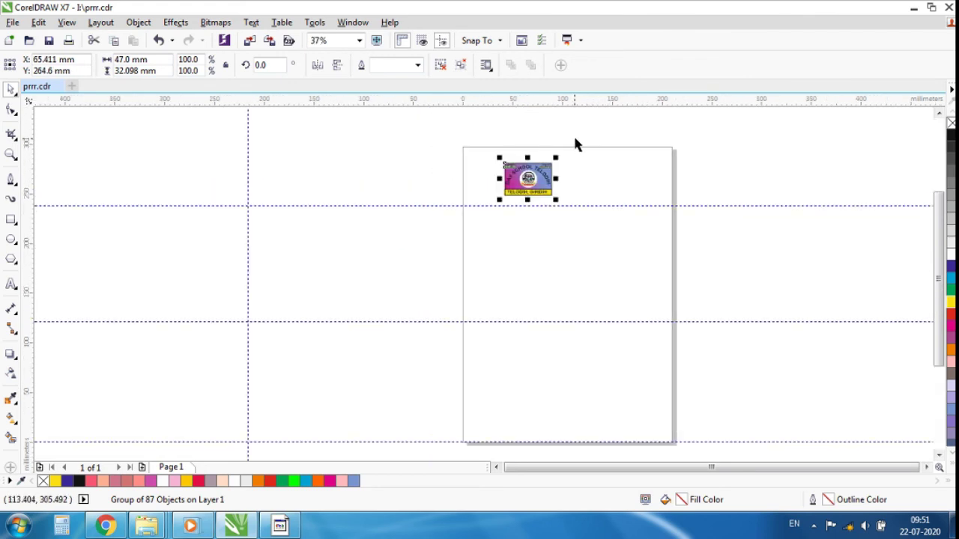
{"action": "scroll", "coordinate": [574, 145], "scroll_direction": "up", "scroll_amount": 2}
{"action": "left_click_drag", "start_coordinate": [495, 226], "coordinate": [418, 200]}
{"action": "left_click", "coordinate": [414, 135]}
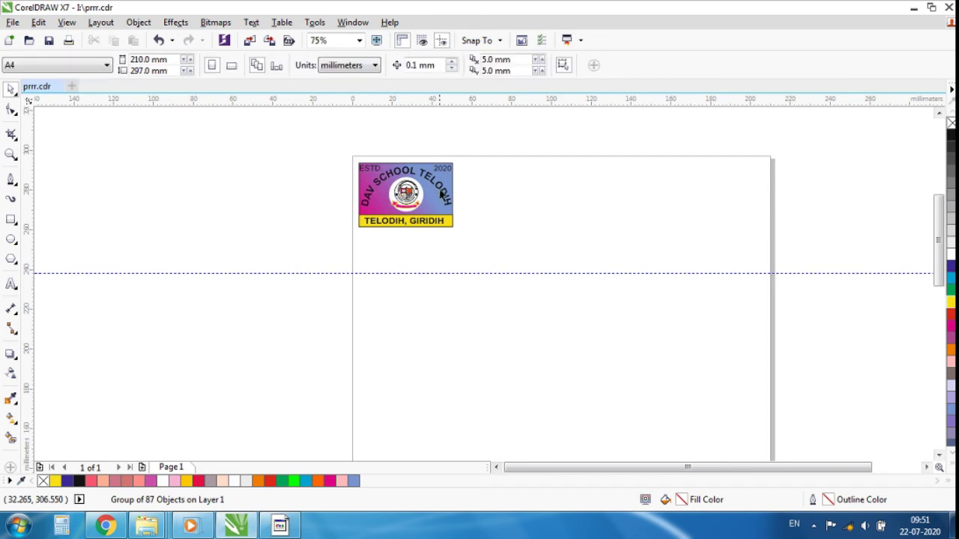
{"action": "scroll", "coordinate": [420, 197], "scroll_direction": "up", "scroll_amount": 2}
{"action": "left_click", "coordinate": [421, 195]}
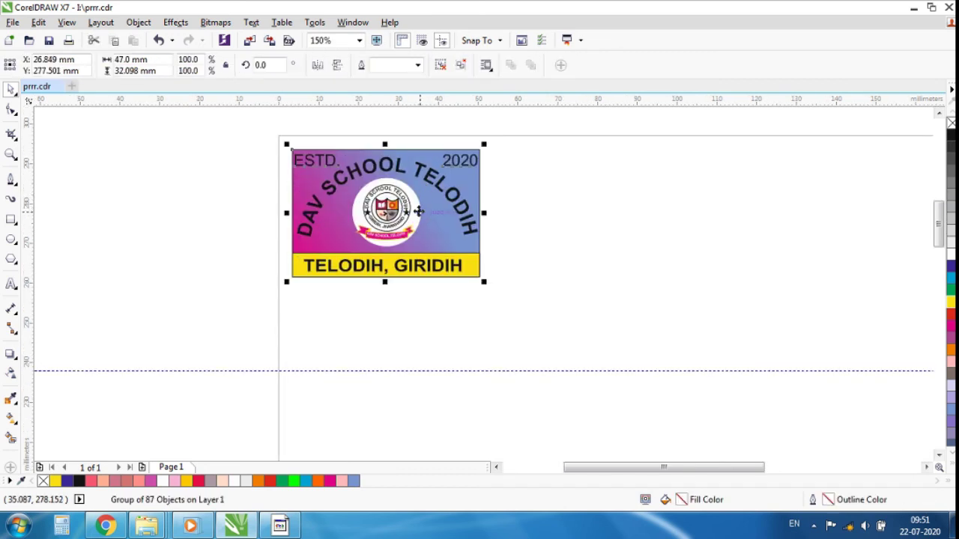
Open the Position transformation settings for the selected belt print.
{"action": "scroll", "coordinate": [418, 212], "scroll_direction": "down", "scroll_amount": 2}
{"action": "left_click", "coordinate": [180, 23]}
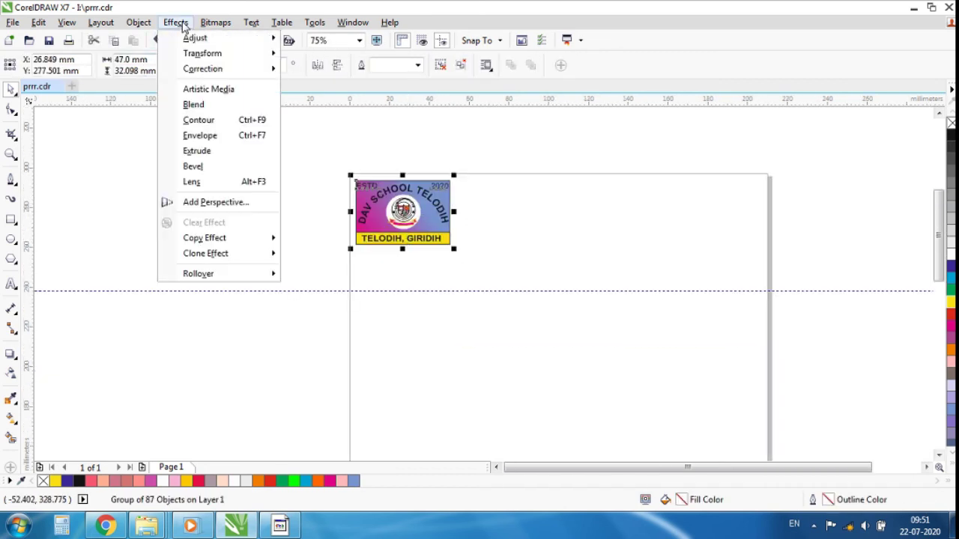
{"action": "left_click", "coordinate": [142, 27]}
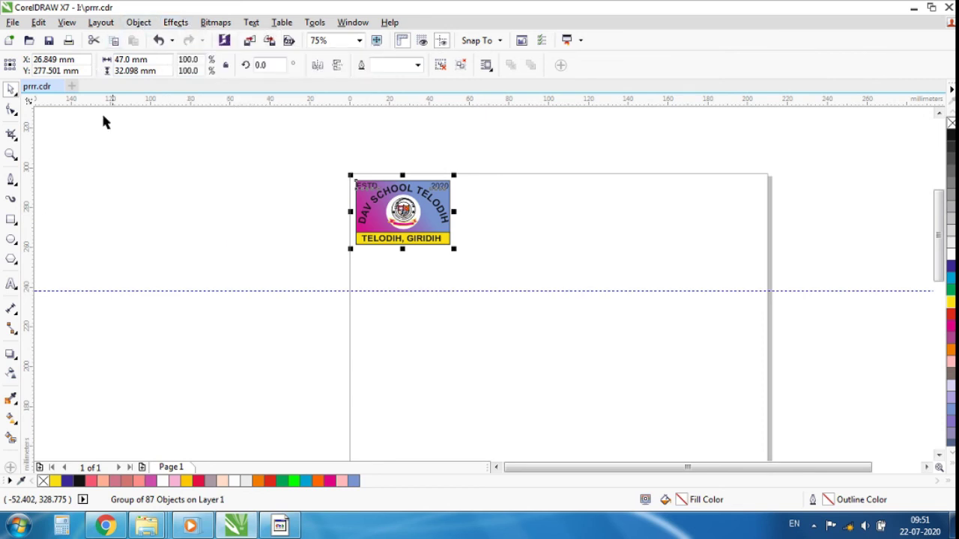
{"action": "left_click", "coordinate": [137, 24]}
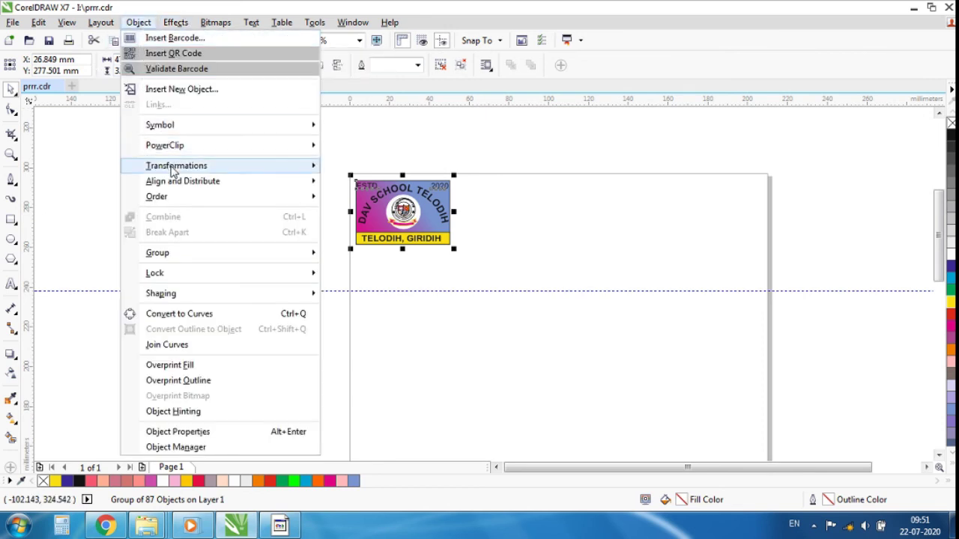
{"action": "mouse_move", "coordinate": [269, 168]}
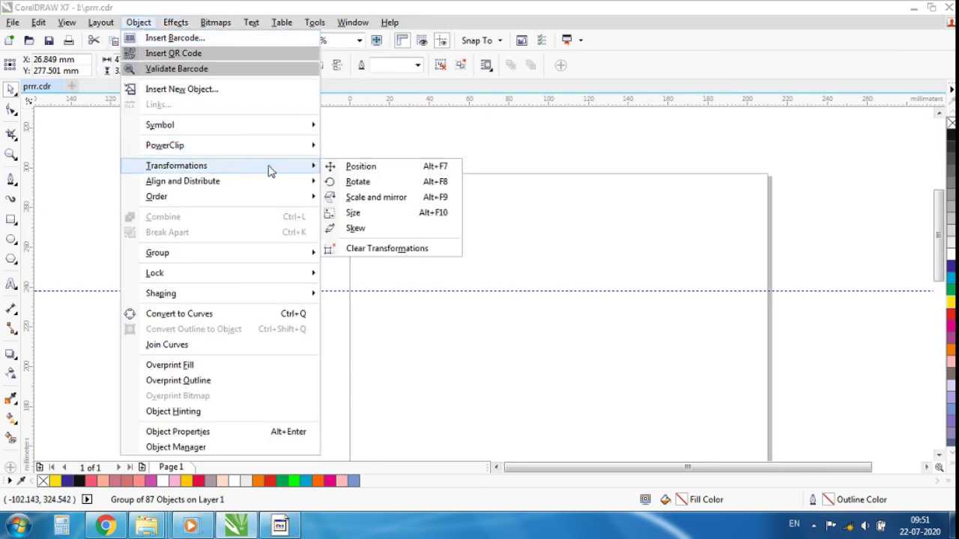
{"action": "left_click", "coordinate": [361, 166]}
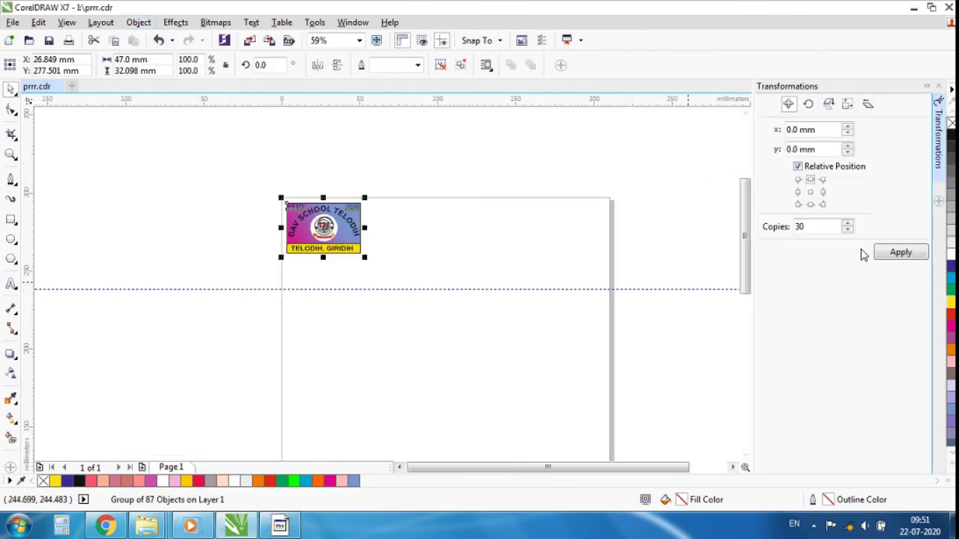
Duplicate the belt print sideways as 3 copies to its right, using a relative horizontal offset of 50 mm.
{"action": "left_click", "coordinate": [822, 193]}
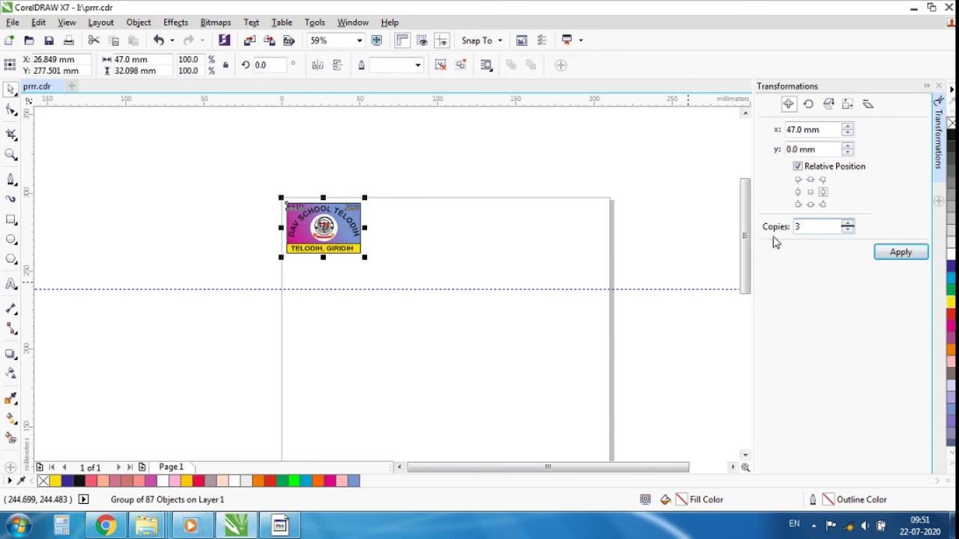
{"action": "left_click", "coordinate": [884, 252]}
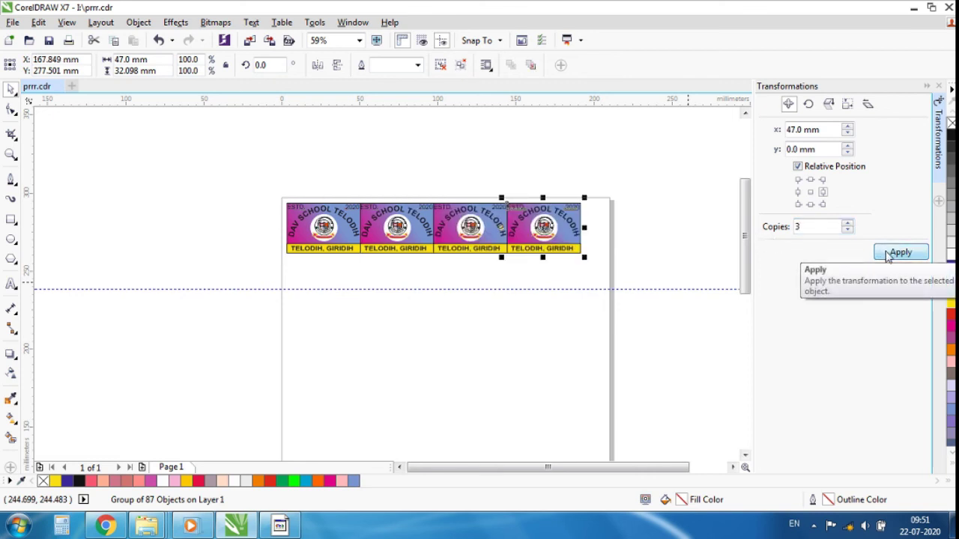
{"action": "key", "text": "ctrl+z"}
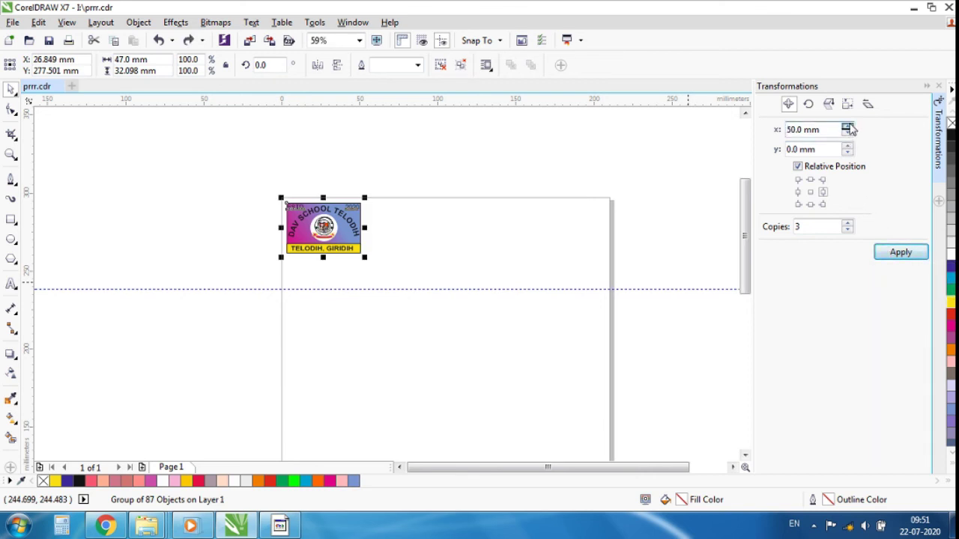
{"action": "left_click", "coordinate": [884, 253]}
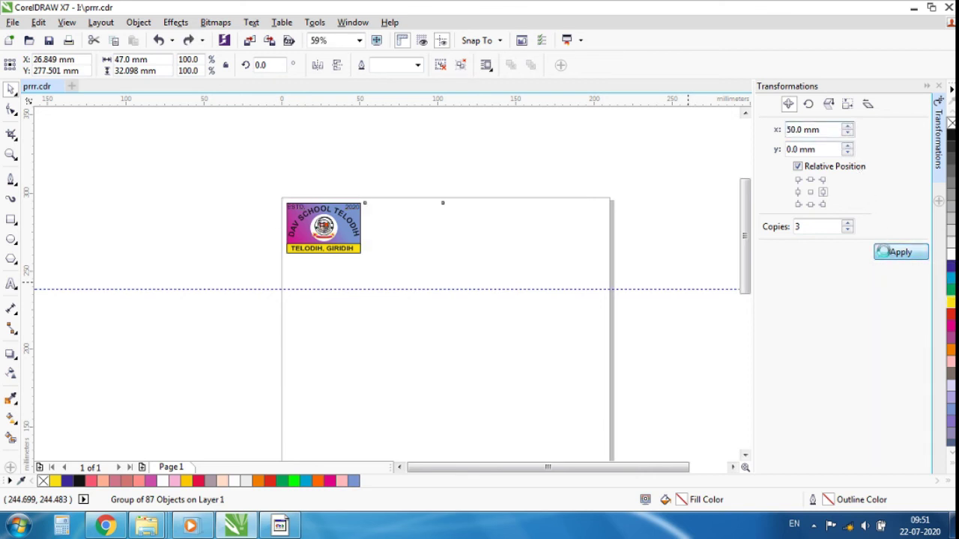
Select the row of four belt prints and duplicate it downward as 7 copies with a relative vertical offset of -34.098 mm.
{"action": "left_click", "coordinate": [260, 217]}
{"action": "left_click_drag", "start_coordinate": [228, 150], "coordinate": [630, 300]}
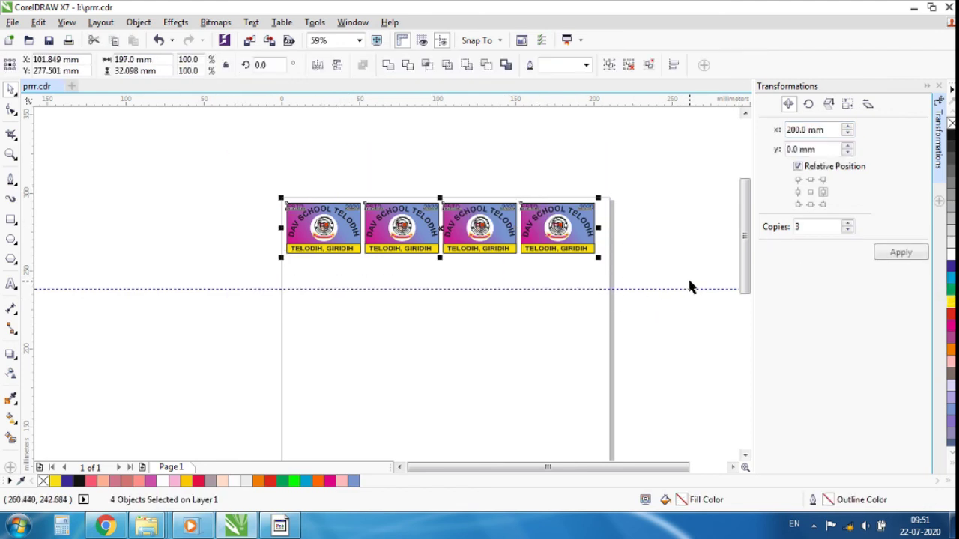
{"action": "left_click", "coordinate": [810, 204]}
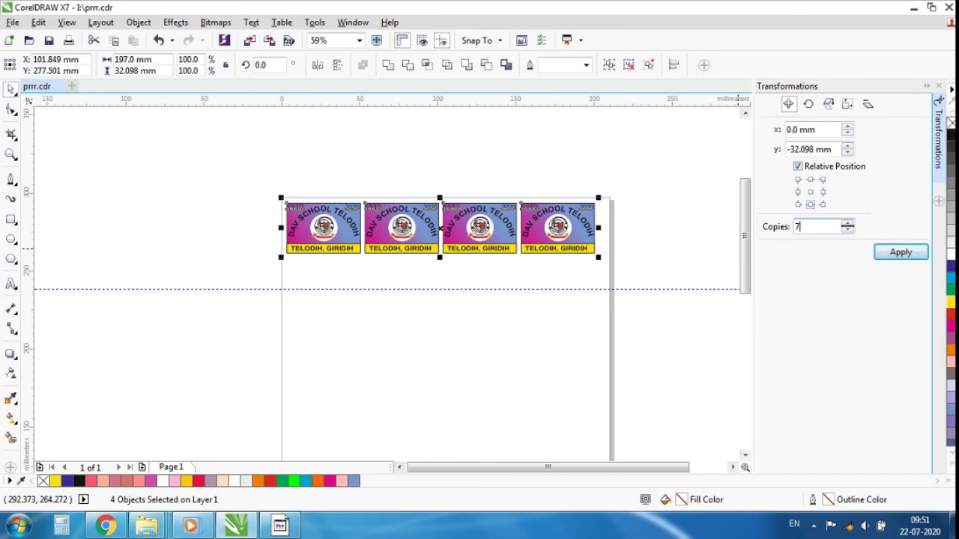
{"action": "left_click", "coordinate": [847, 152]}
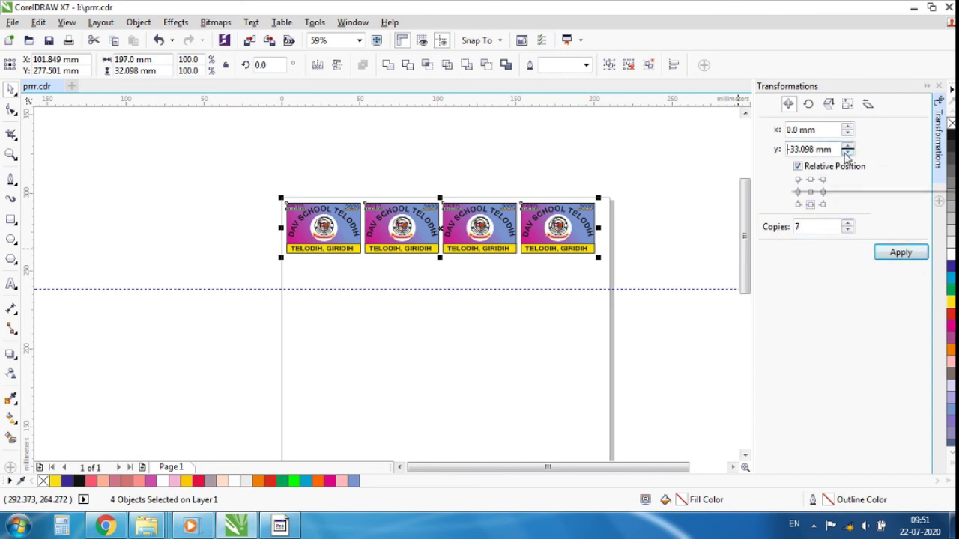
{"action": "left_click", "coordinate": [876, 252]}
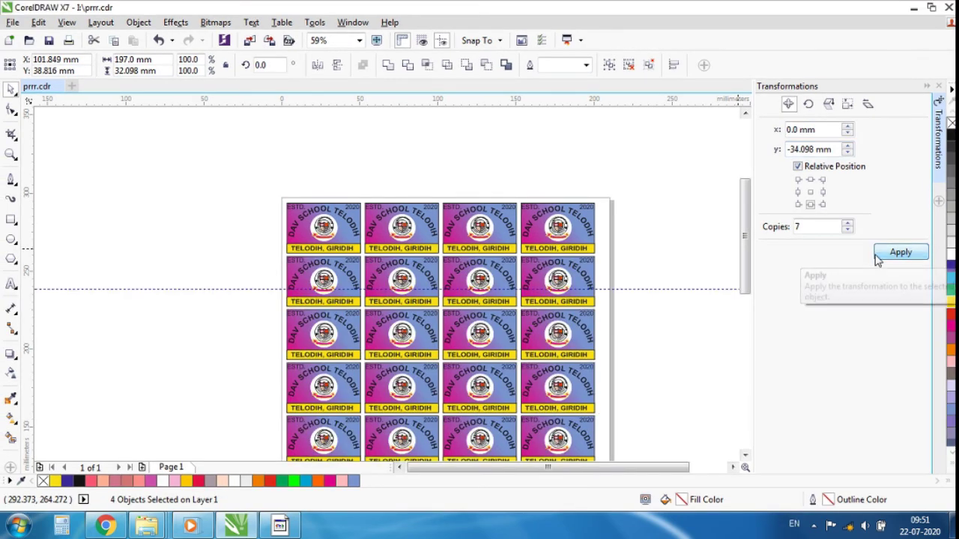
Deselect the prints and examine how the duplicated rows fill the A4 page down to its lower edge.
{"action": "left_click", "coordinate": [674, 262]}
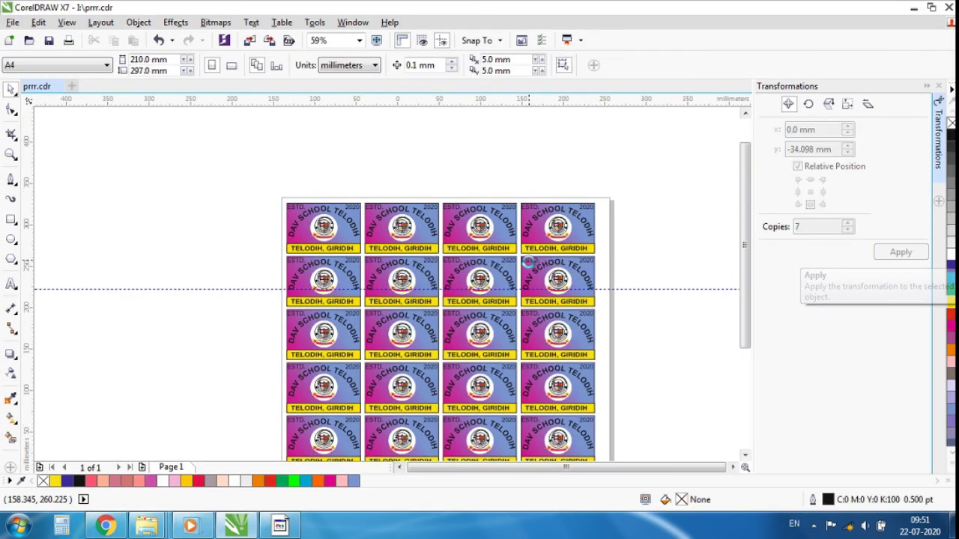
{"action": "scroll", "coordinate": [528, 261], "scroll_direction": "down", "scroll_amount": 2}
{"action": "scroll", "coordinate": [502, 263], "scroll_direction": "down", "scroll_amount": 2}
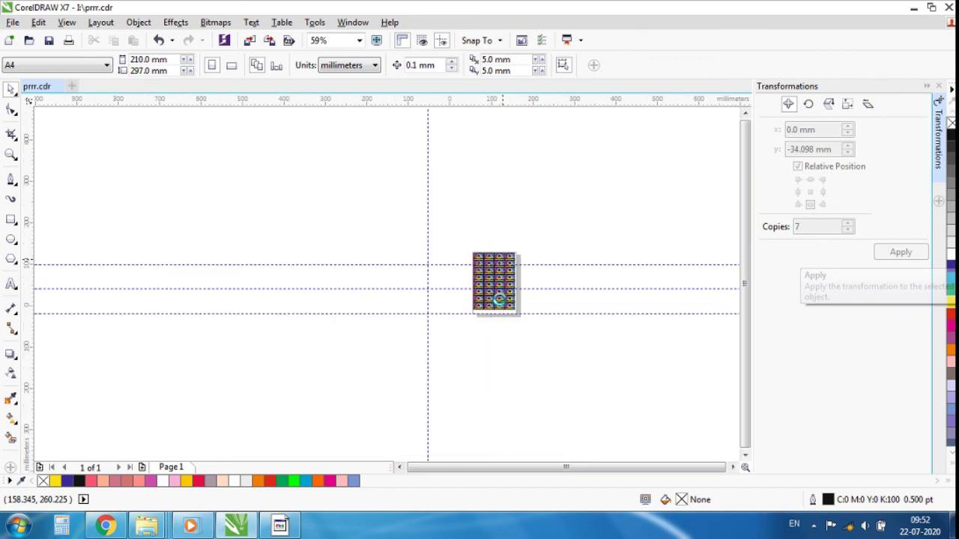
{"action": "scroll", "coordinate": [495, 322], "scroll_direction": "up", "scroll_amount": 2}
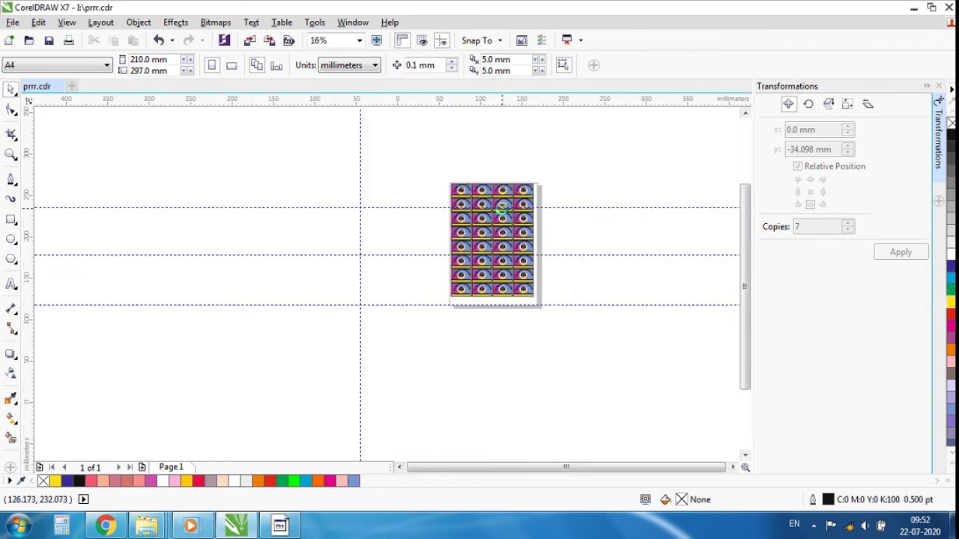
{"action": "scroll", "coordinate": [502, 211], "scroll_direction": "up", "scroll_amount": 1}
{"action": "scroll", "coordinate": [502, 207], "scroll_direction": "up", "scroll_amount": 3}
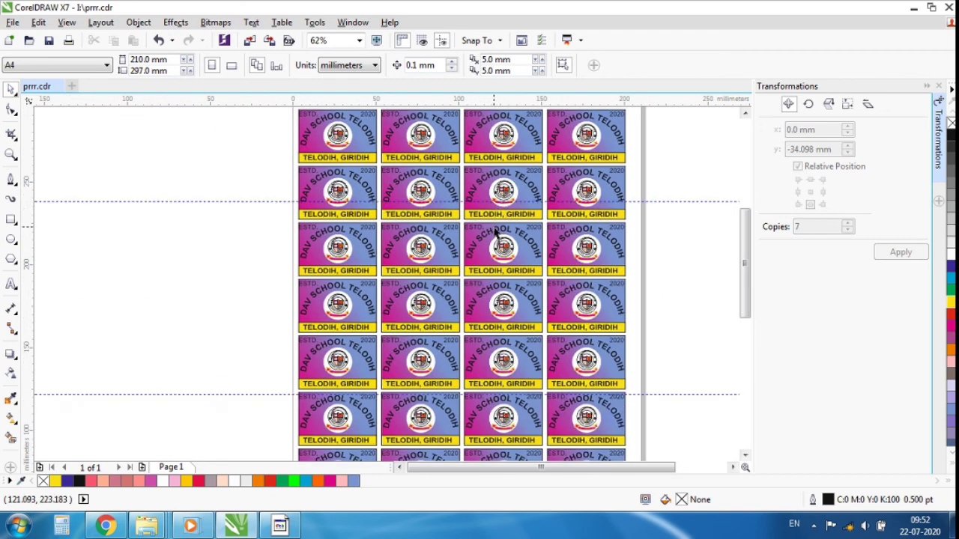
{"action": "left_click_drag", "start_coordinate": [745, 239], "coordinate": [745, 317]}
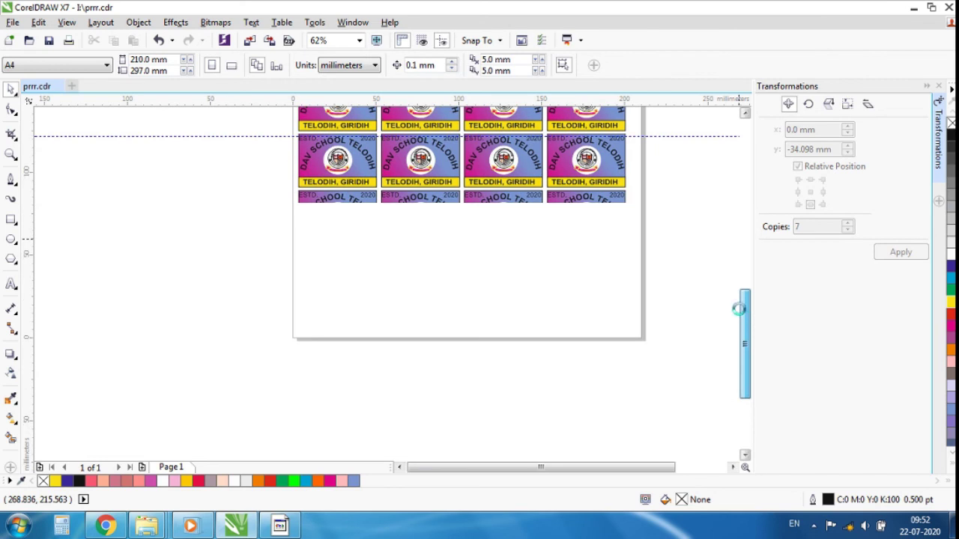
Add the artistic text AB APP PRINT KR SAKTE HAI beside the lowest row of prints and enlarge it across the page.
{"action": "left_click", "coordinate": [11, 284]}
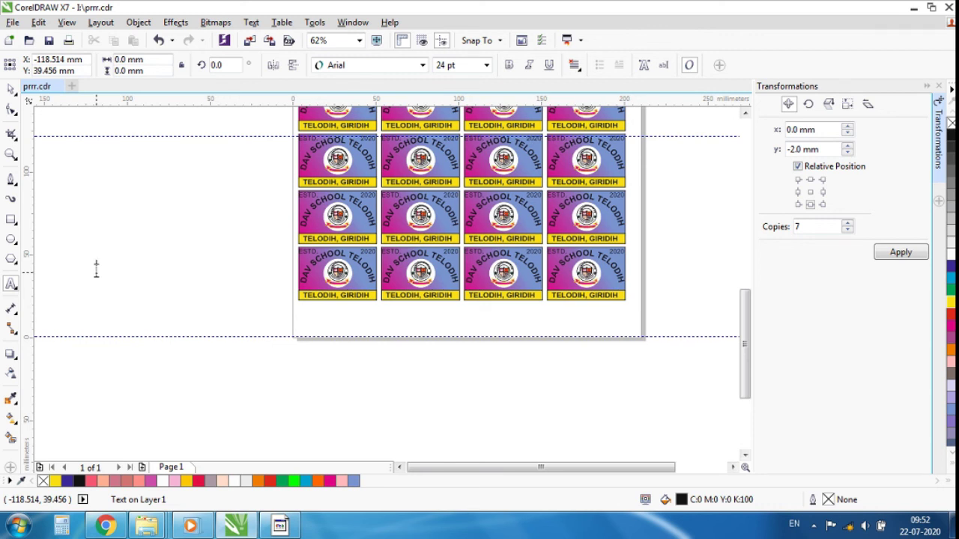
{"action": "left_click", "coordinate": [97, 270]}
{"action": "type", "text": "s"}
{"action": "key", "text": "BackSpace"}
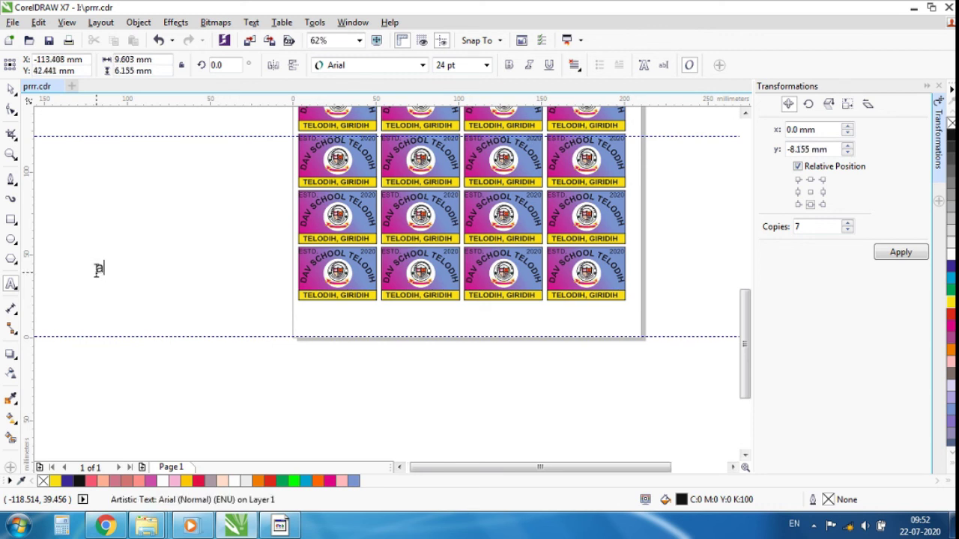
{"action": "type", "text": "AB "}
{"action": "type", "text": "APP "}
{"action": "type", "text": "PRINT K"}
{"action": "type", "text": "R SAKTE"}
{"action": "type", "text": " AHI"}
{"action": "key", "text": "BackSpace"}
{"action": "key", "text": "BackSpace"}
{"action": "type", "text": "HAI"}
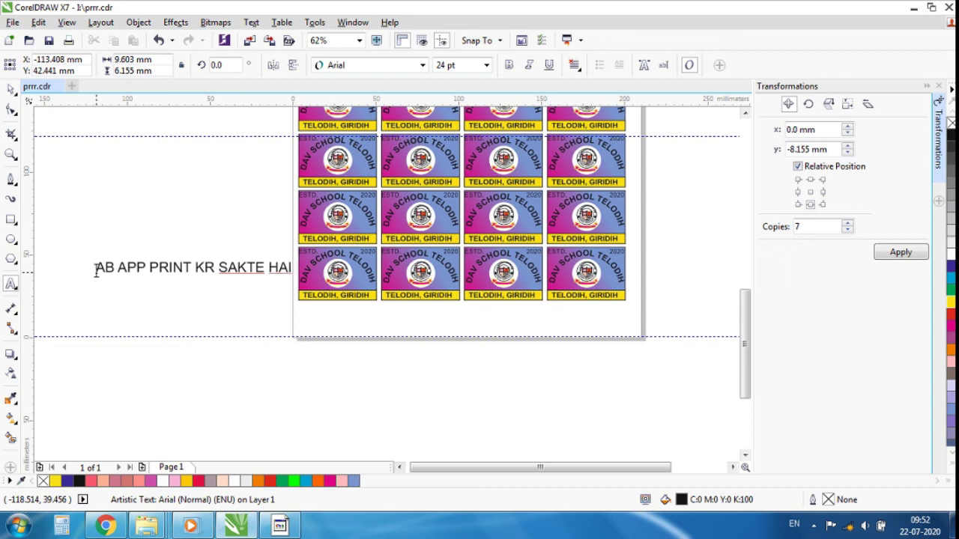
{"action": "left_click_drag", "start_coordinate": [296, 279], "coordinate": [567, 427]}
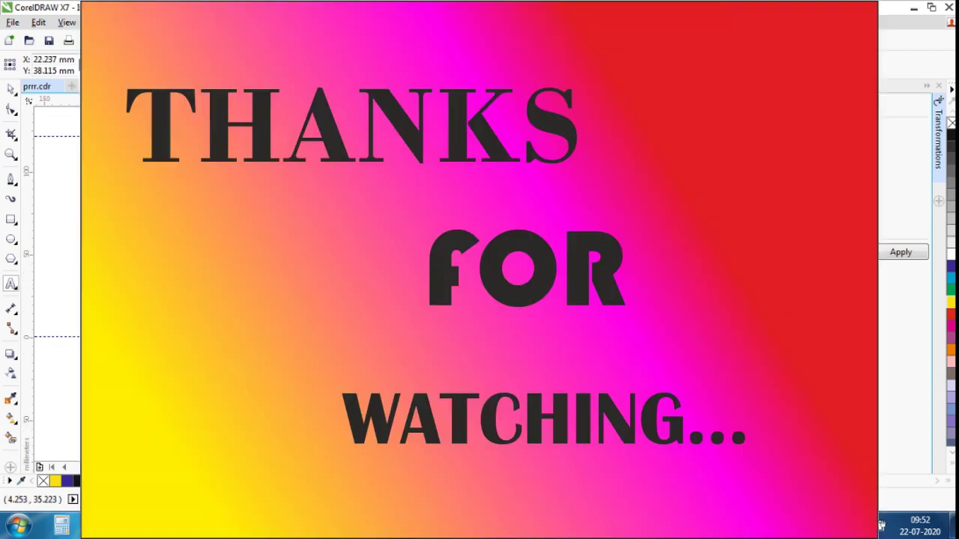